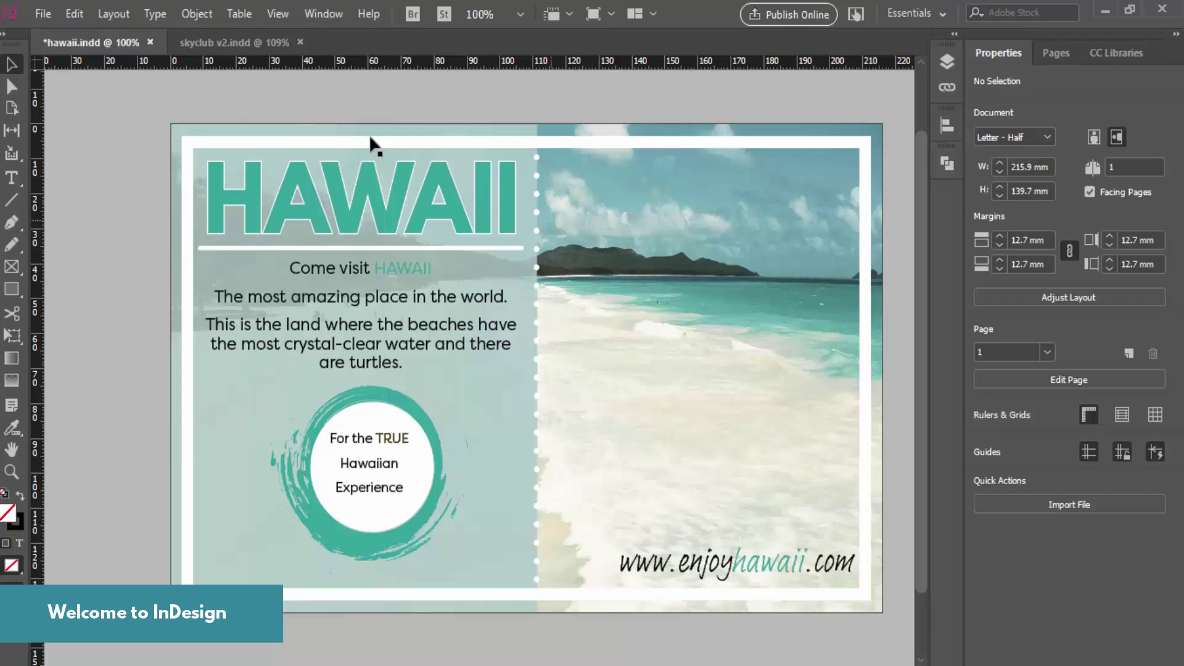
# View the skyclub v2.indd example design, and return to the Hawaii postcard
pyautogui.click(228, 42)
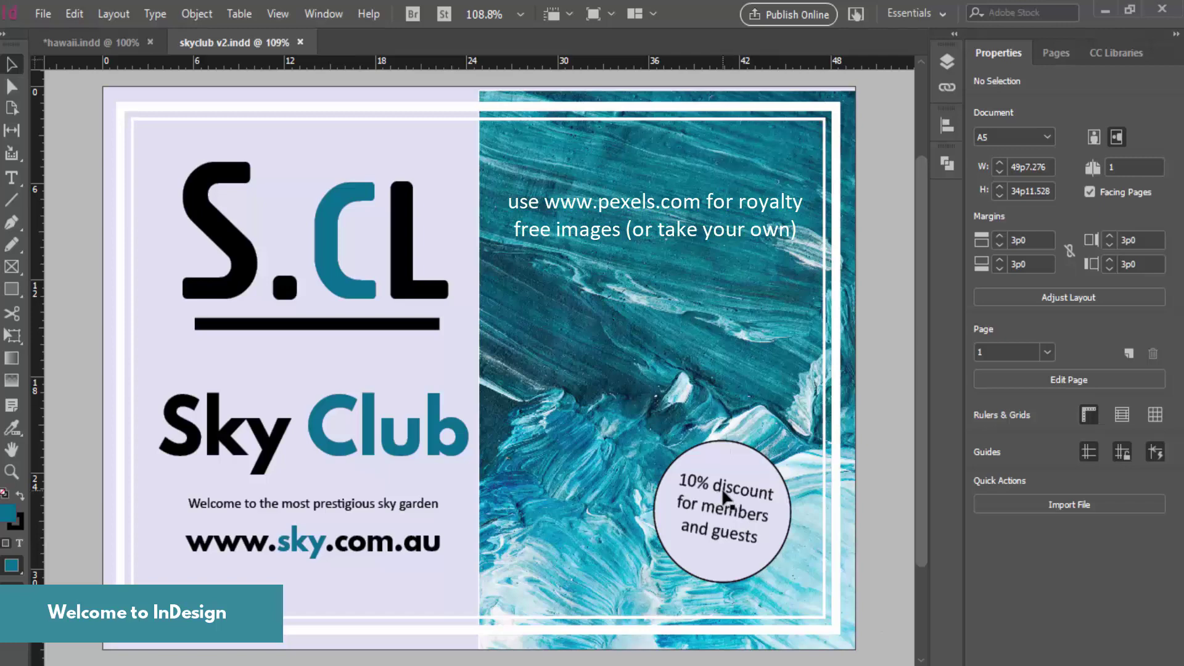
pyautogui.click(116, 41)
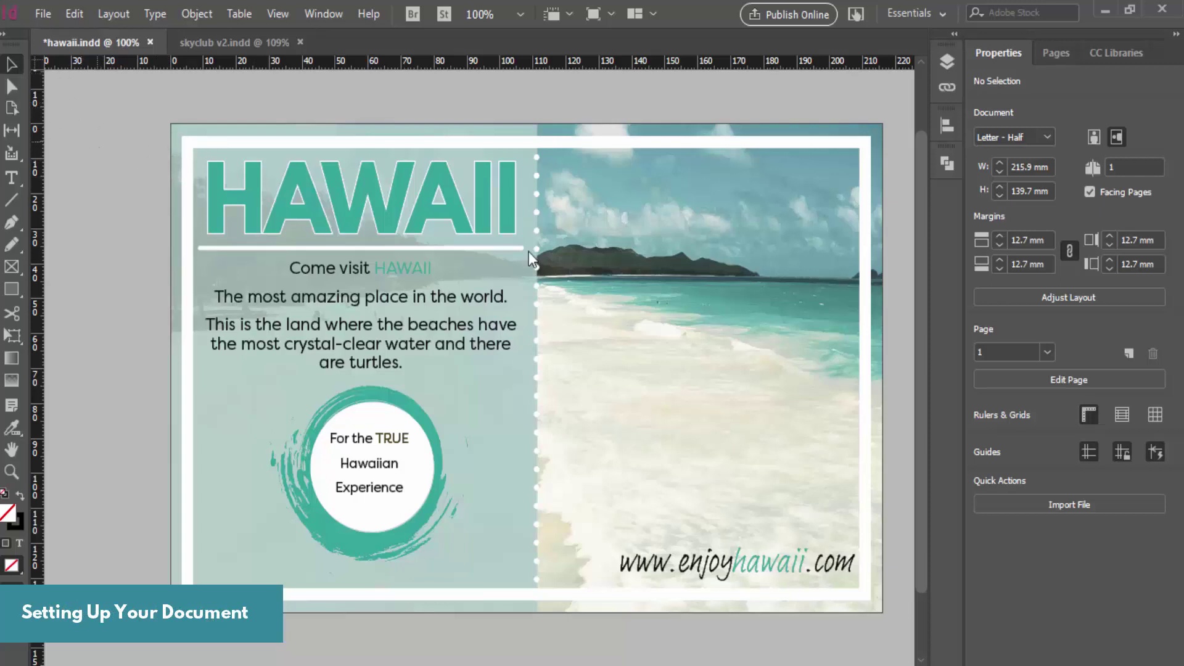
# Start a new print document from the Letter - Half preset, with millimetres as units and landscape orientation
pyautogui.hotkey('ctrl', 'n')
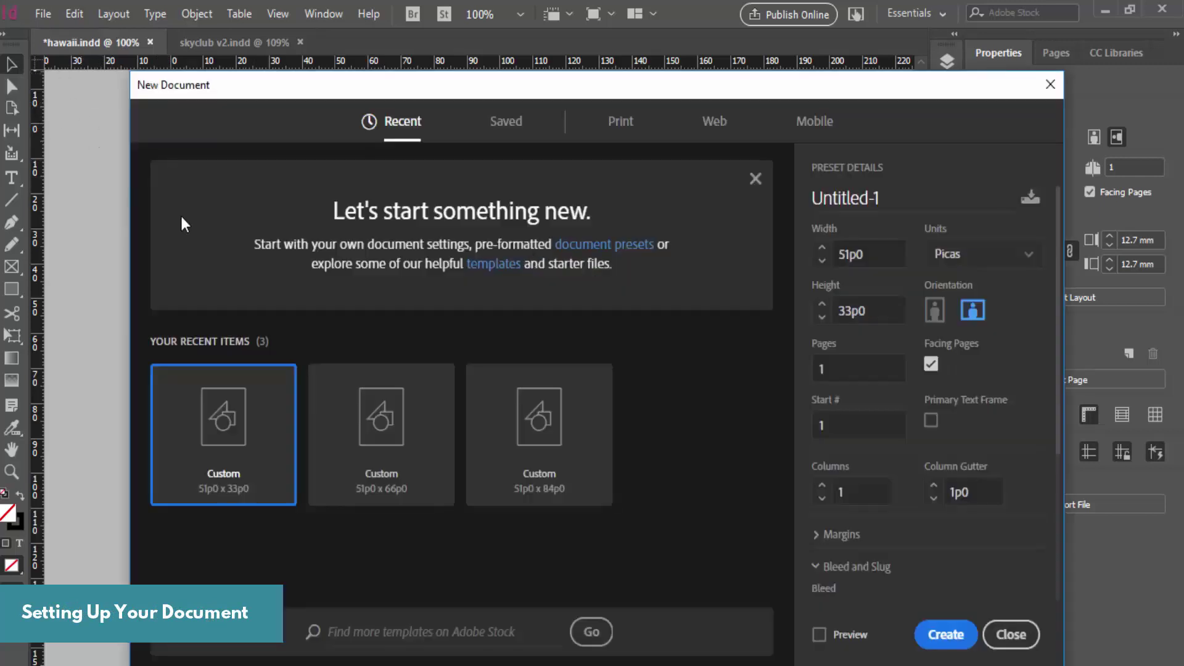
pyautogui.click(627, 127)
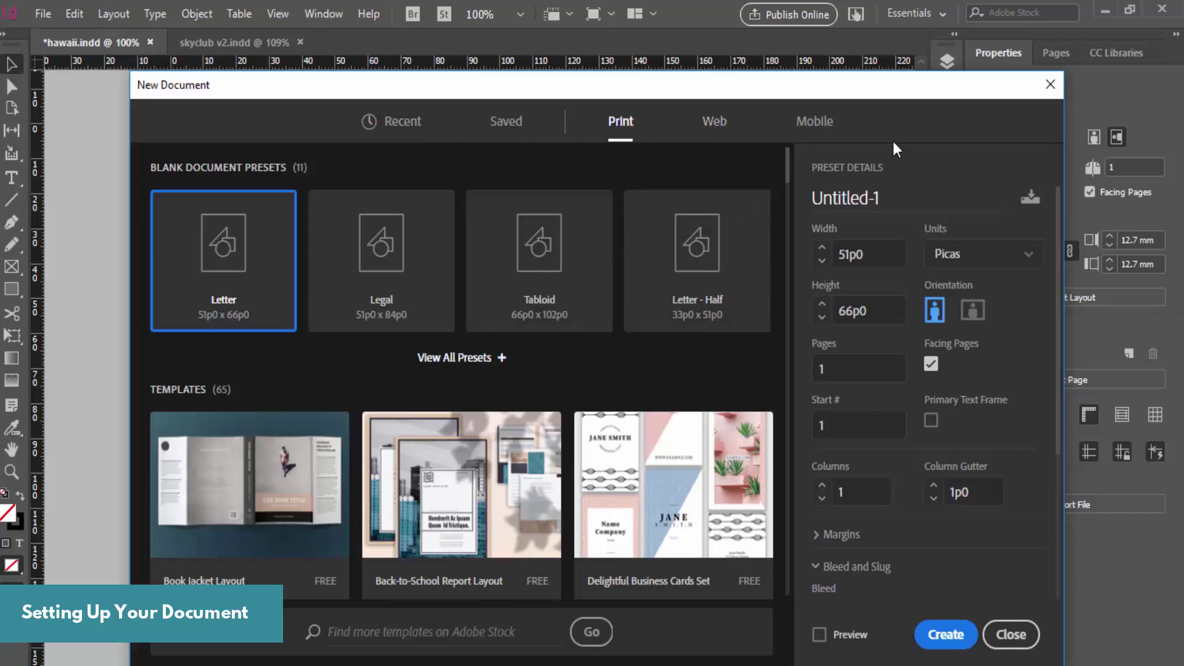
pyautogui.click(473, 357)
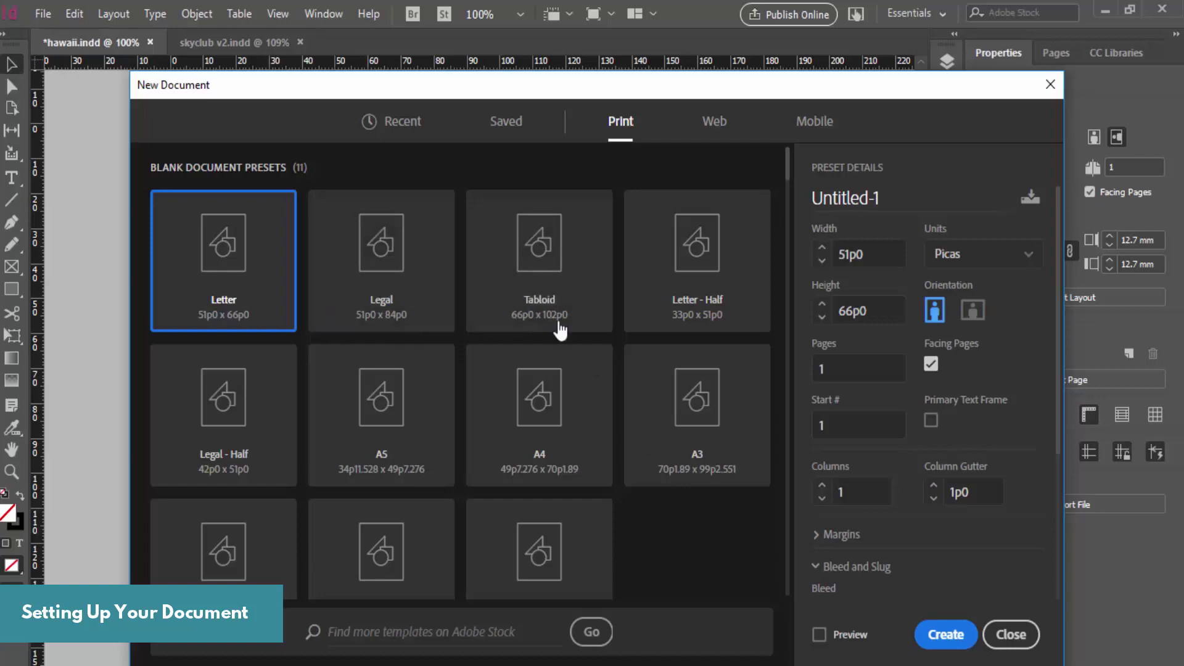
pyautogui.click(727, 285)
pyautogui.click(1036, 266)
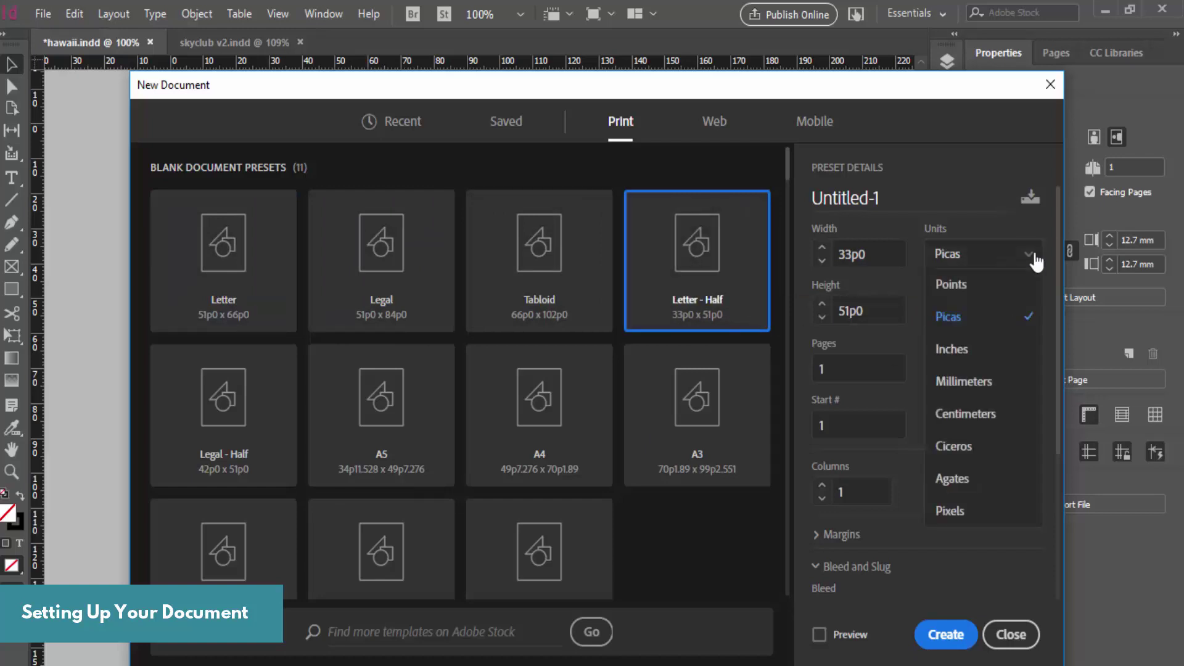
pyautogui.click(995, 385)
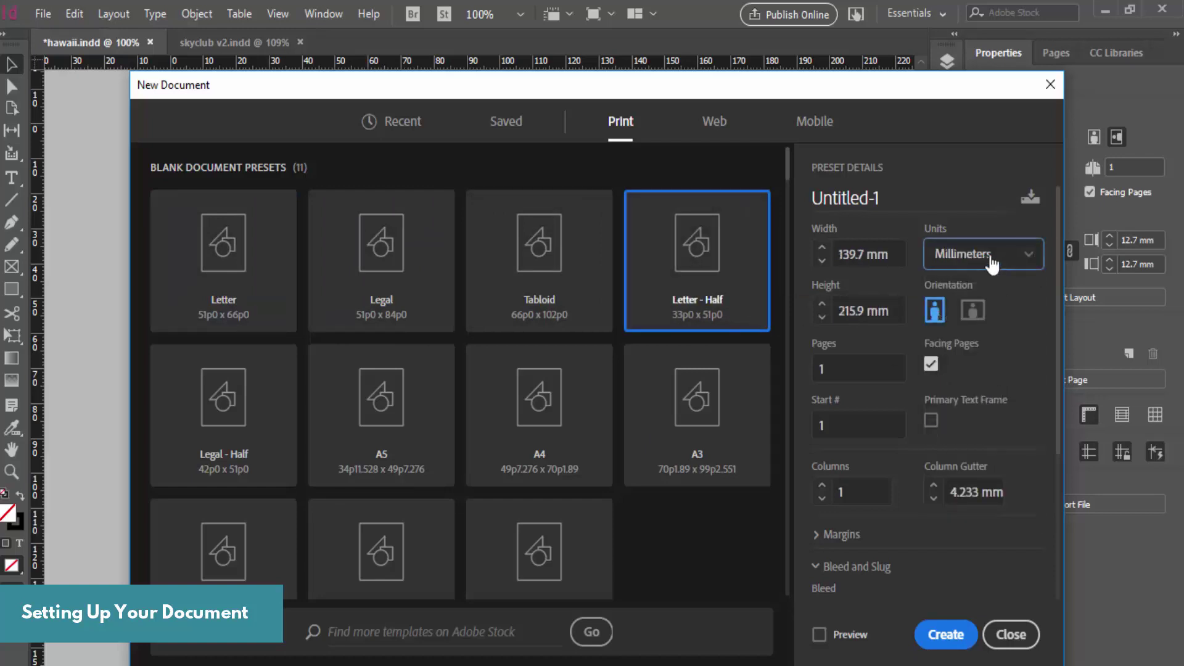
pyautogui.click(977, 312)
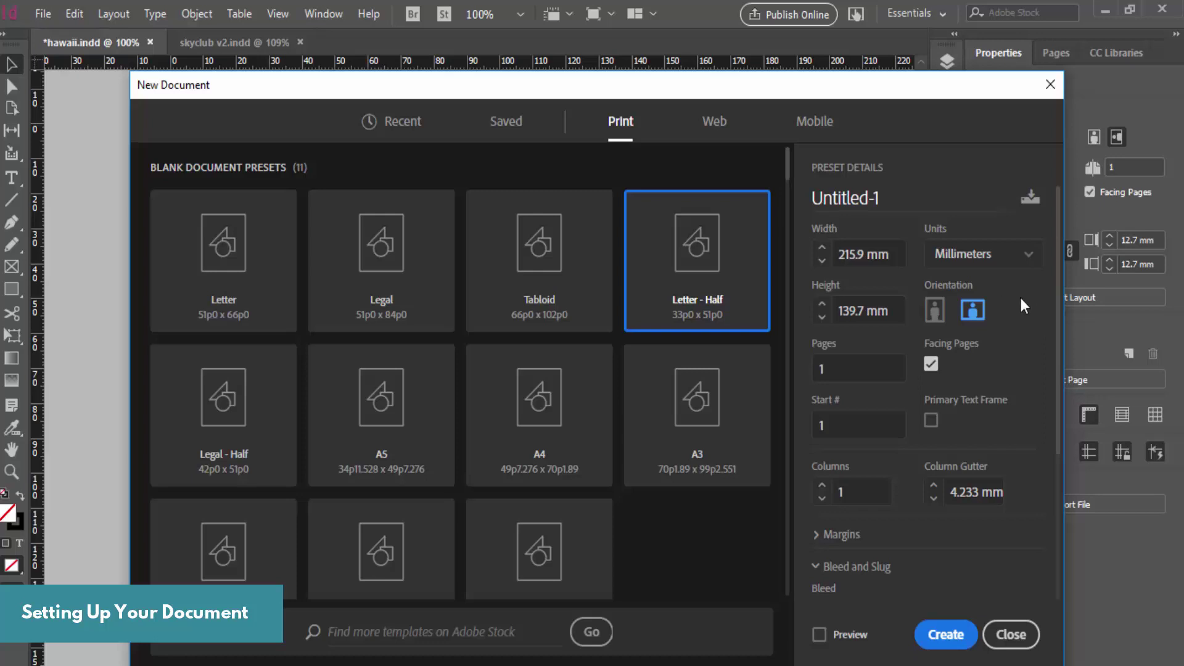
# Set a 3 mm bleed on all sides and create the document
pyautogui.scroll(-3, 1020, 295)
pyautogui.scroll(3, 1017, 302)
pyautogui.doubleClick(859, 199)
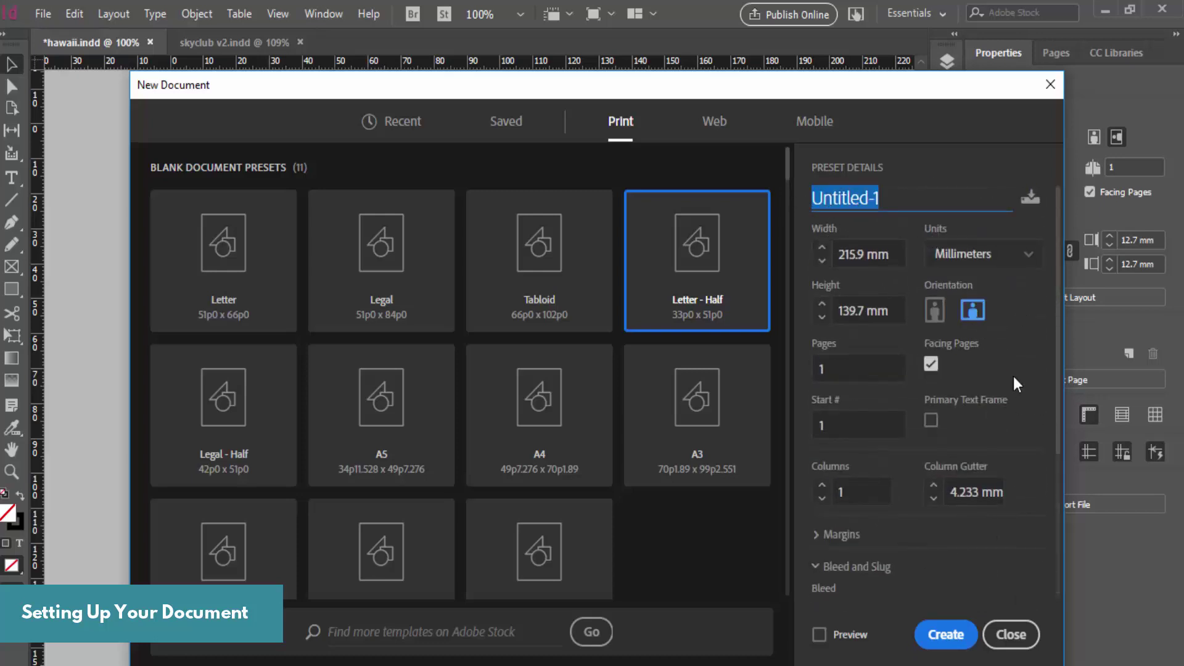
pyautogui.scroll(-3, 1015, 382)
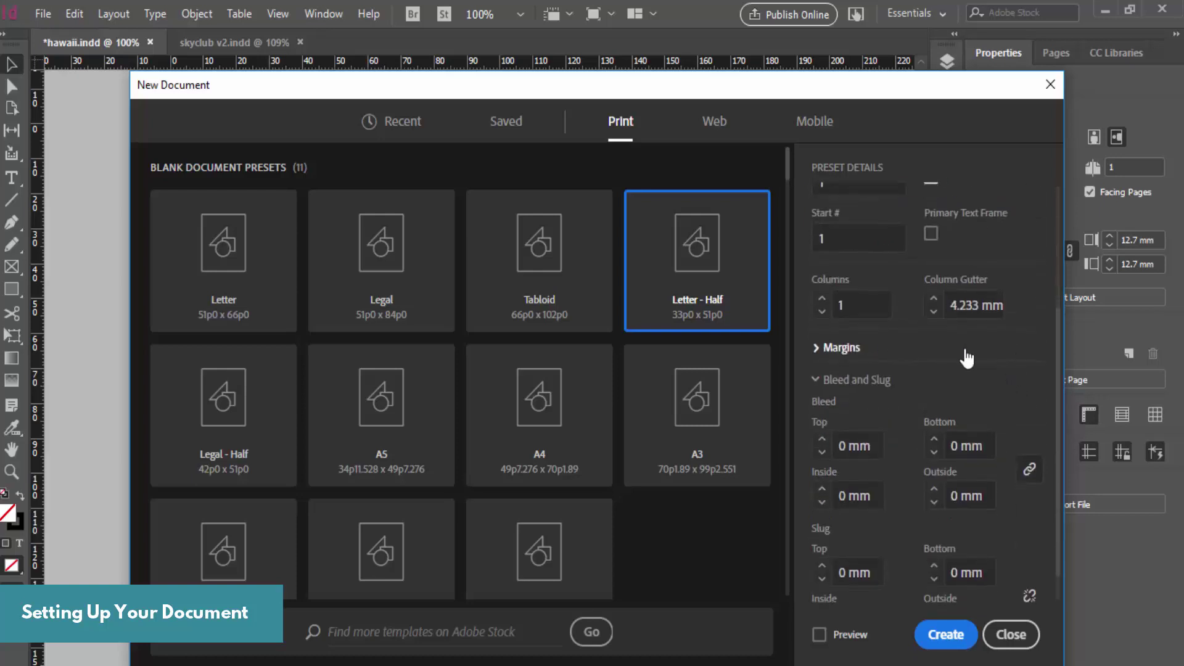
pyautogui.scroll(-1, 967, 431)
pyautogui.moveTo(846, 359)
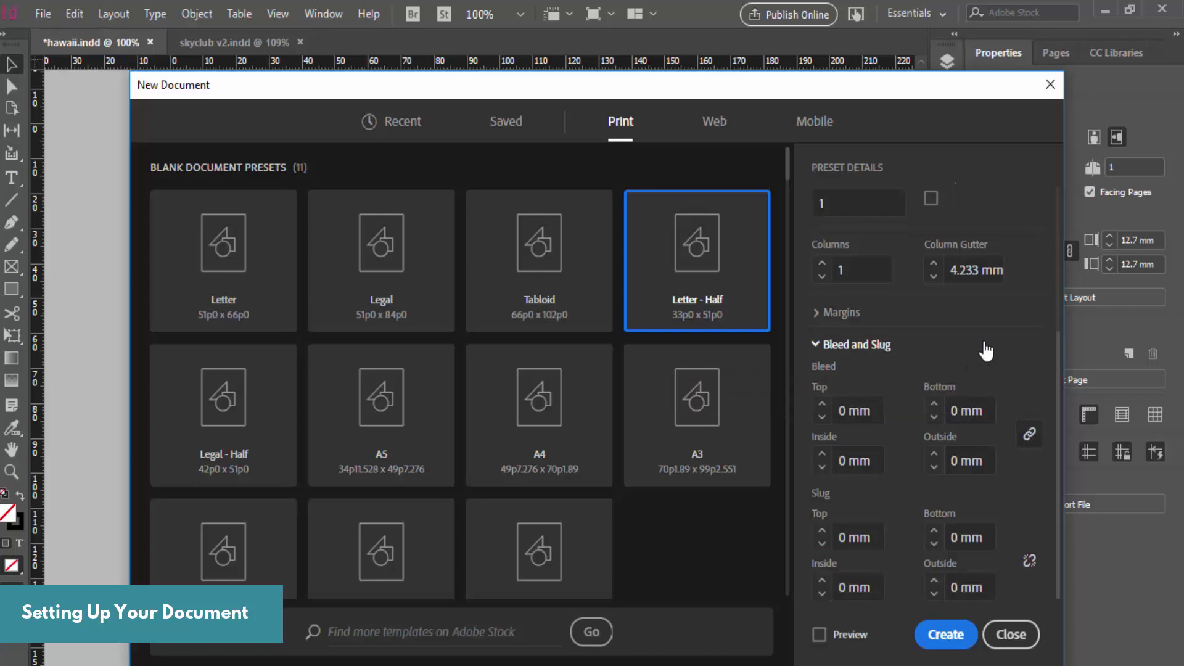
pyautogui.click(836, 410)
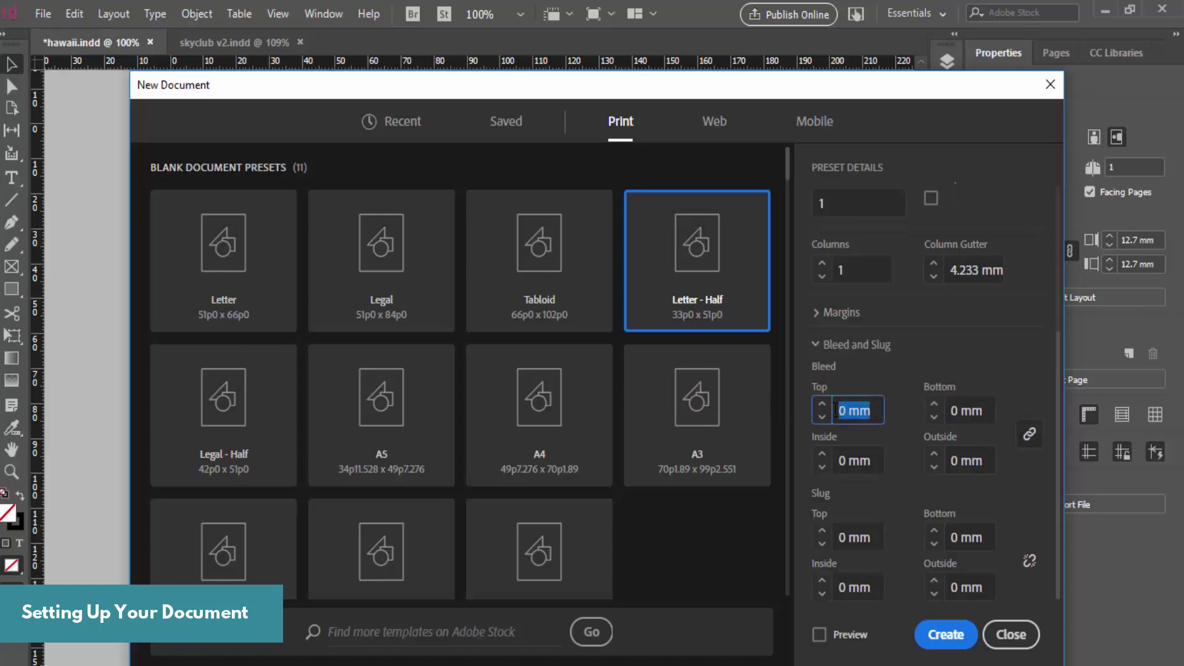
pyautogui.write('3mm')
pyautogui.press('Tab')
pyautogui.click(1021, 370)
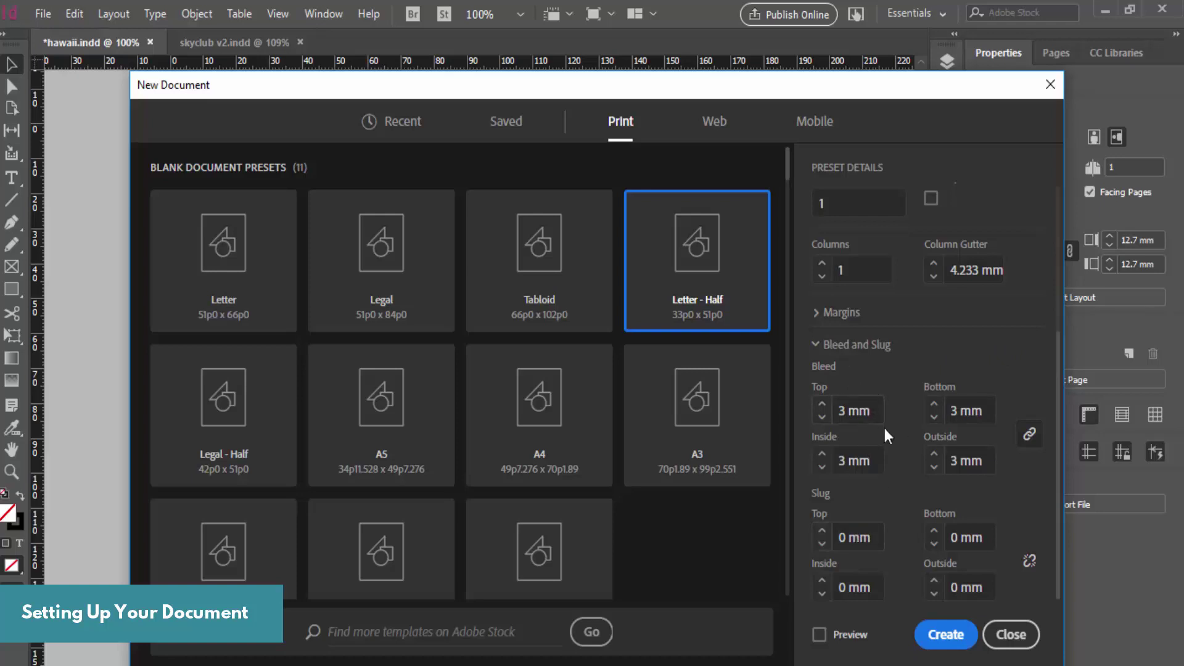
pyautogui.click(952, 643)
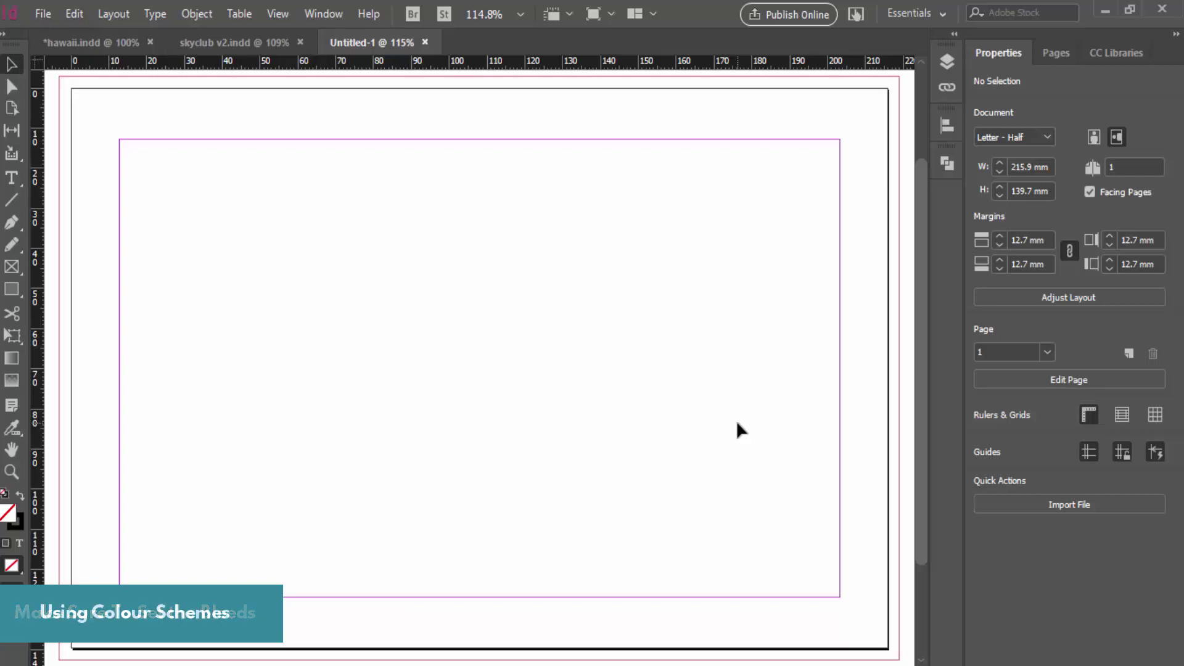
# Review the Hawaii design, and switch to Adobe Color in the browser to examine the Explore themes, image extraction page and saved library themes
pyautogui.click(84, 39)
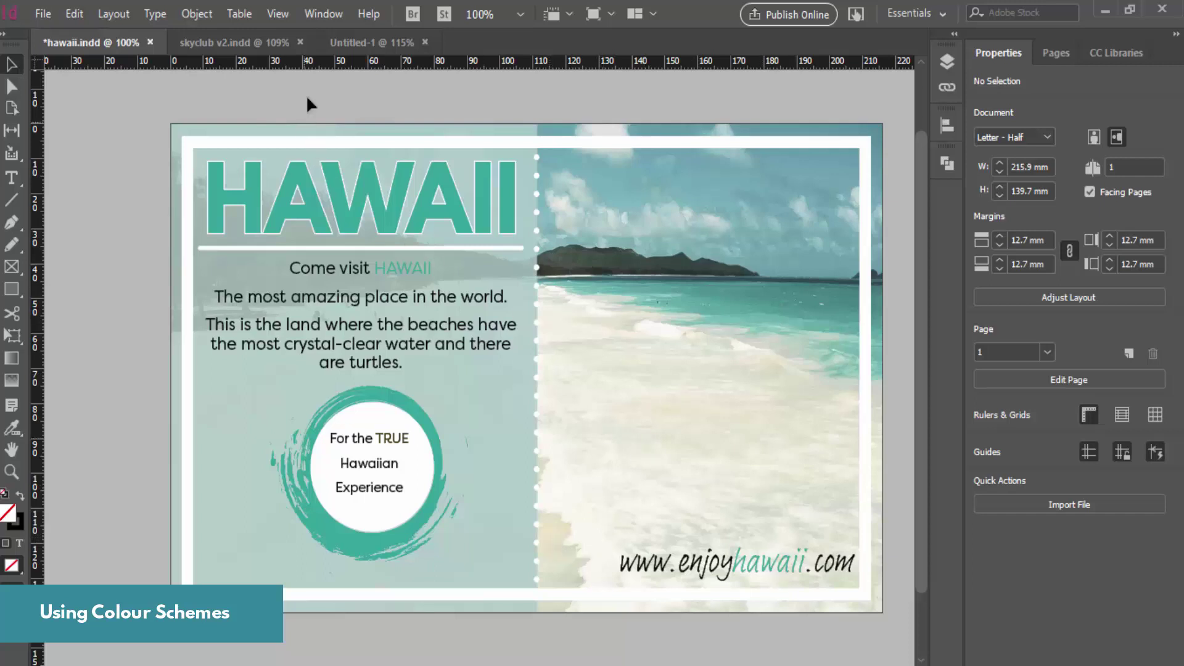
pyautogui.click(366, 43)
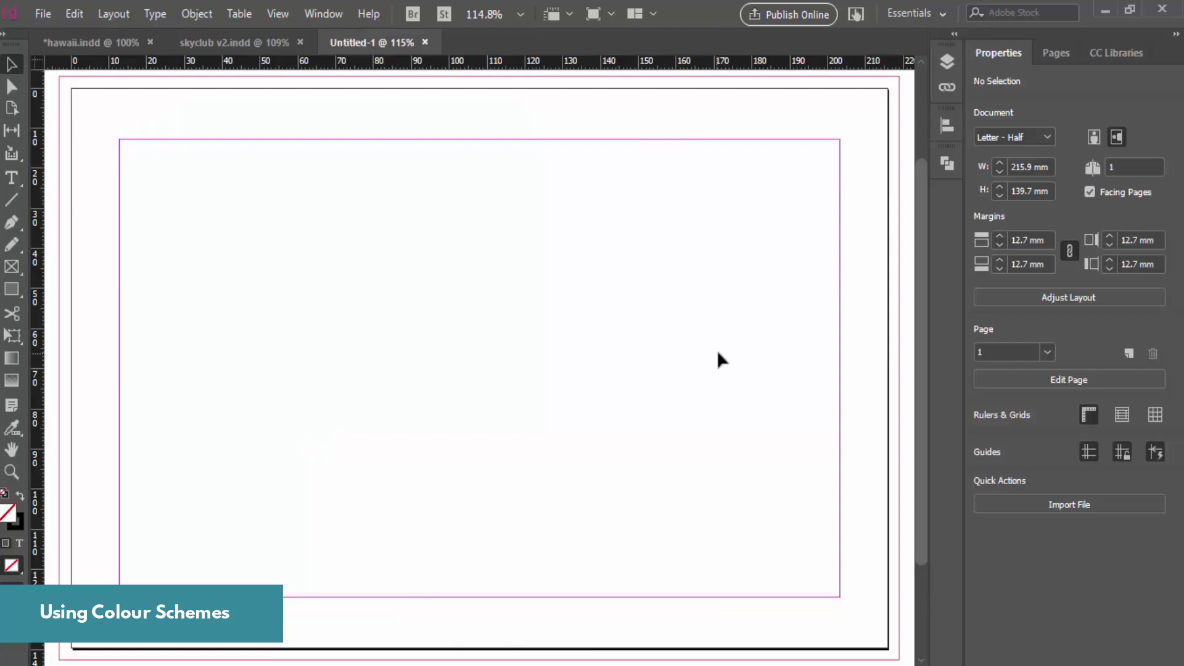
pyautogui.hotkey('alt', 'Tab')
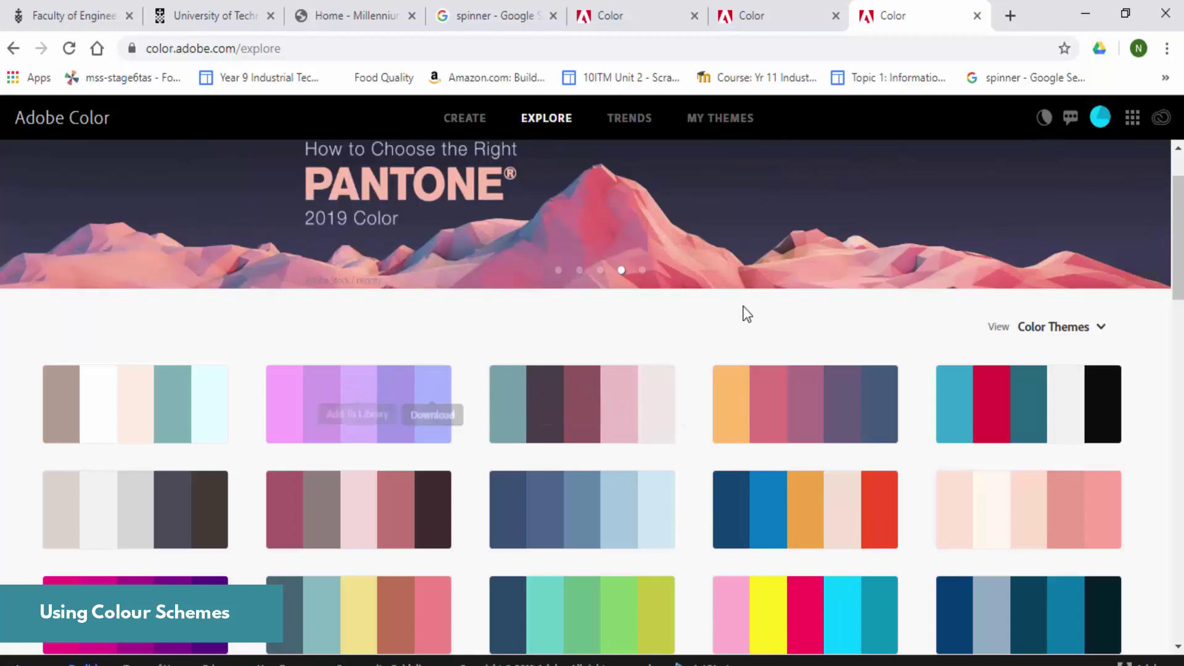
pyautogui.click(1100, 327)
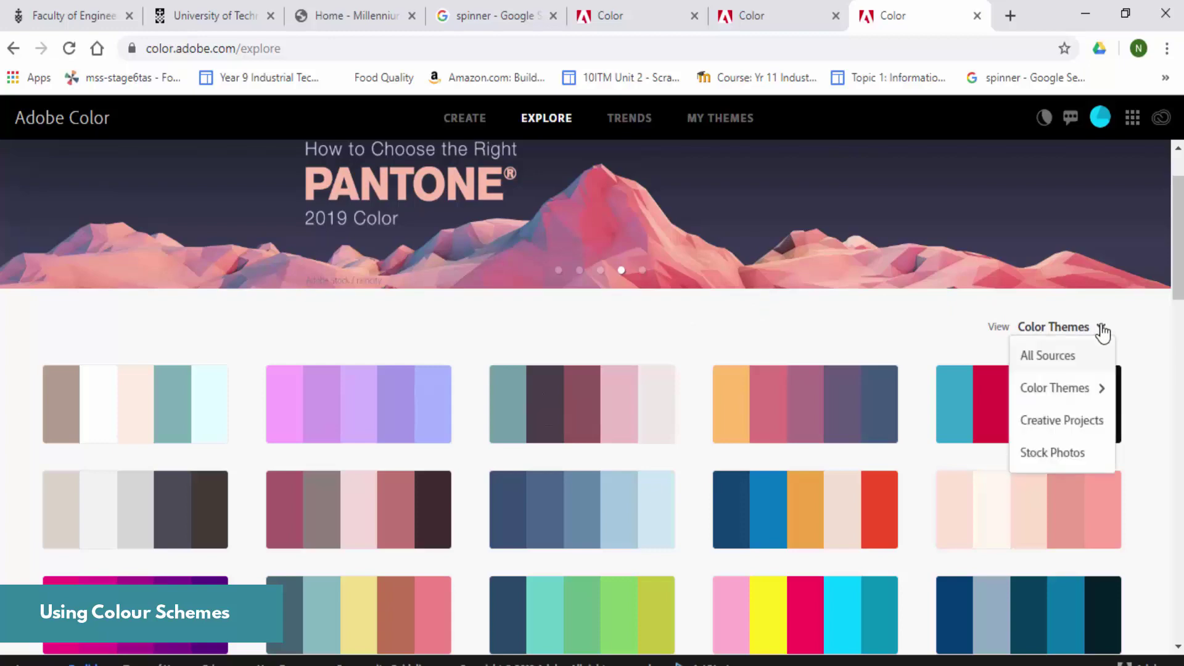
pyautogui.moveTo(1076, 388)
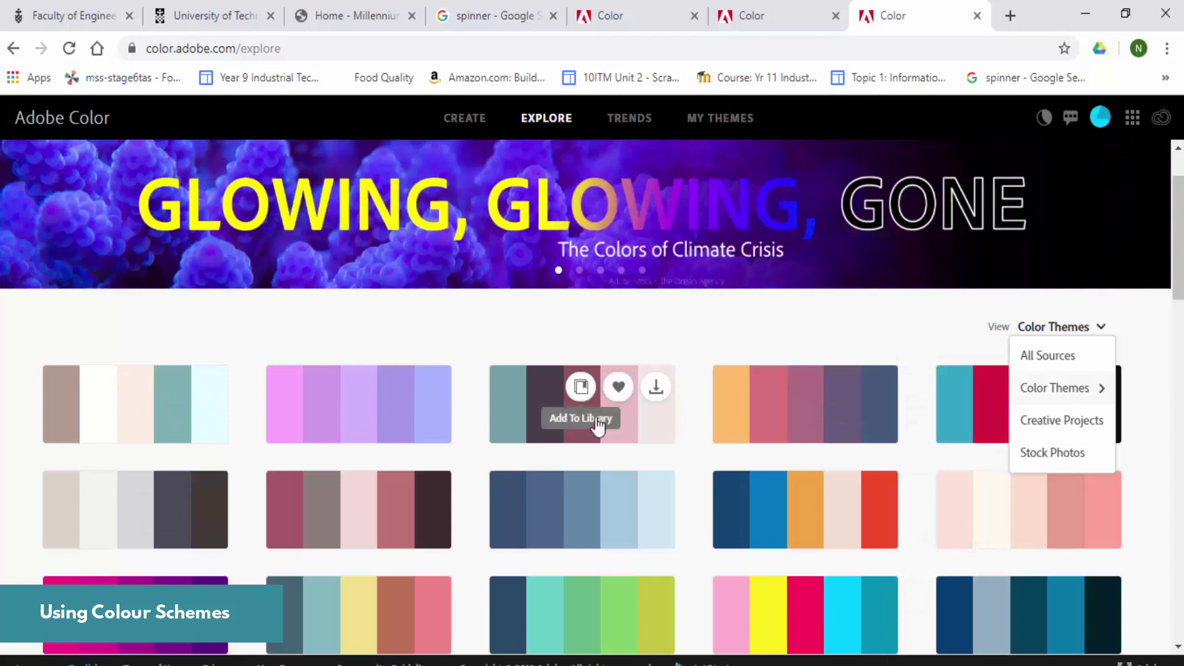
pyautogui.click(656, 20)
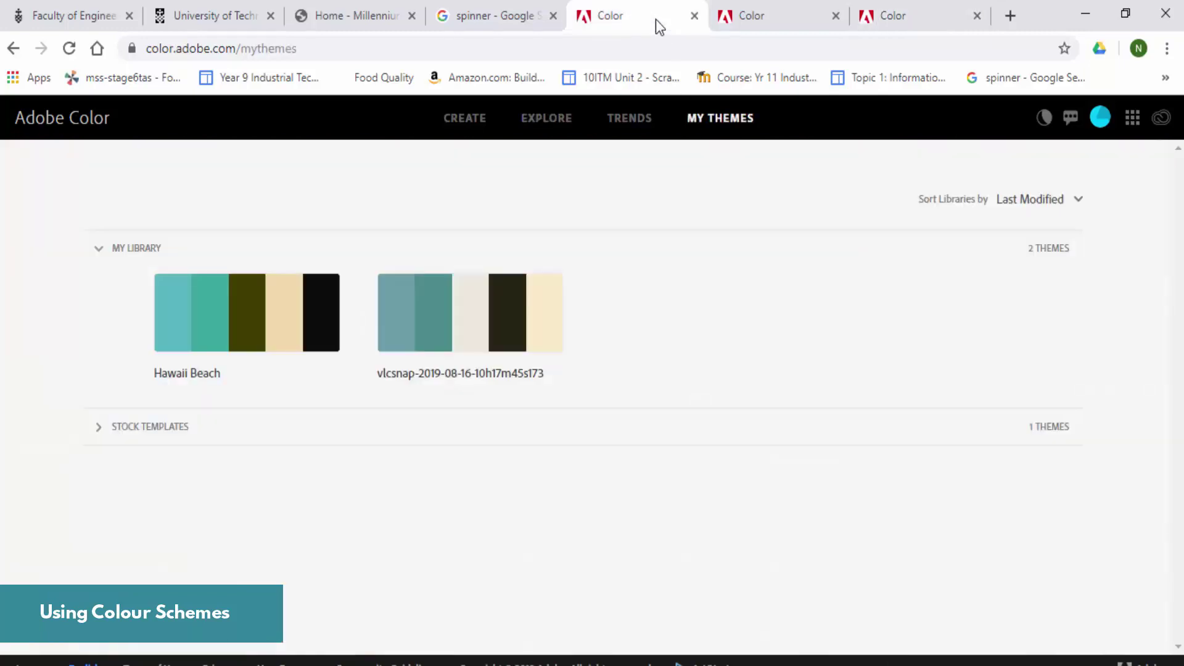
pyautogui.click(751, 18)
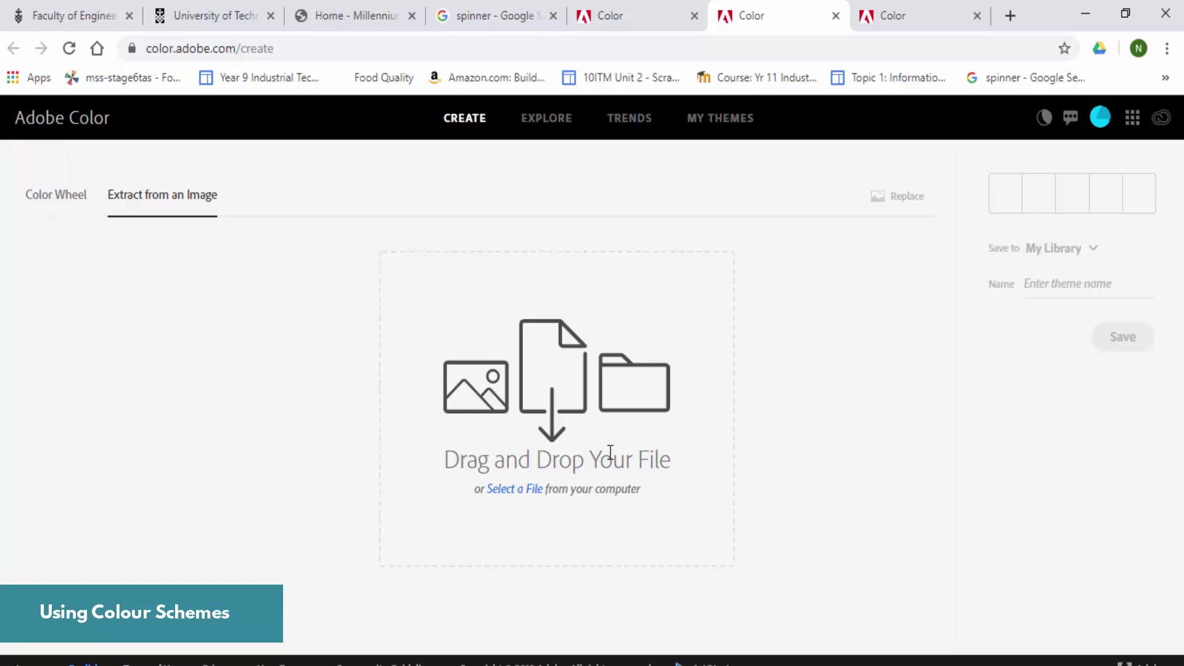
pyautogui.click(633, 15)
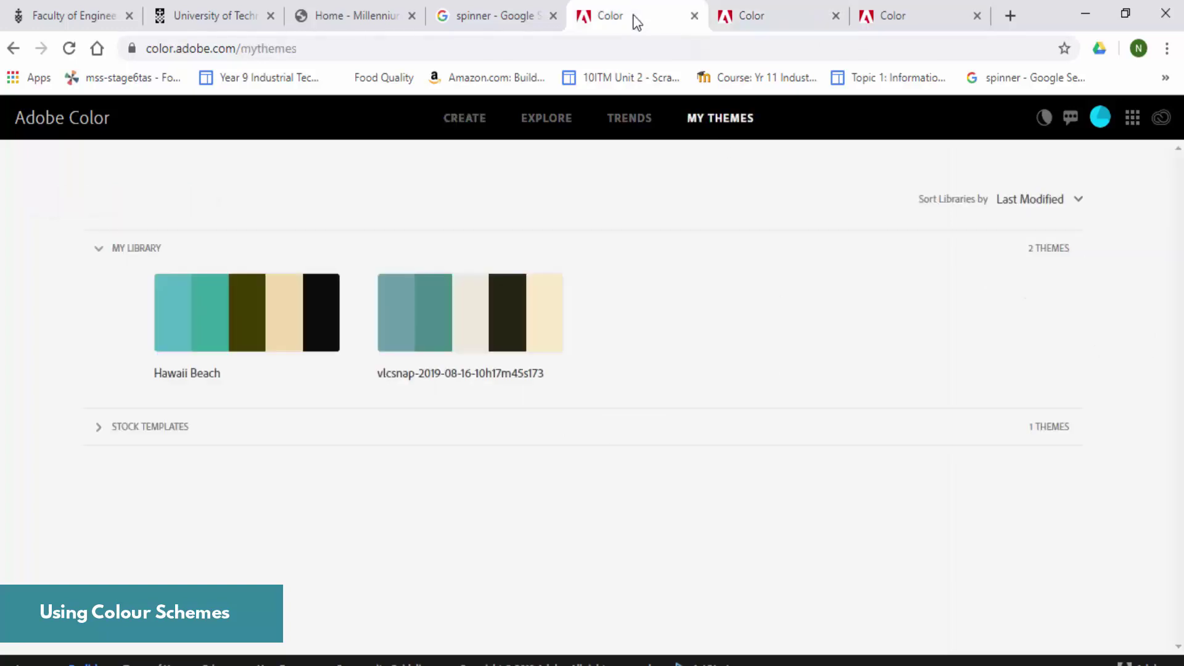
pyautogui.moveTo(397, 352)
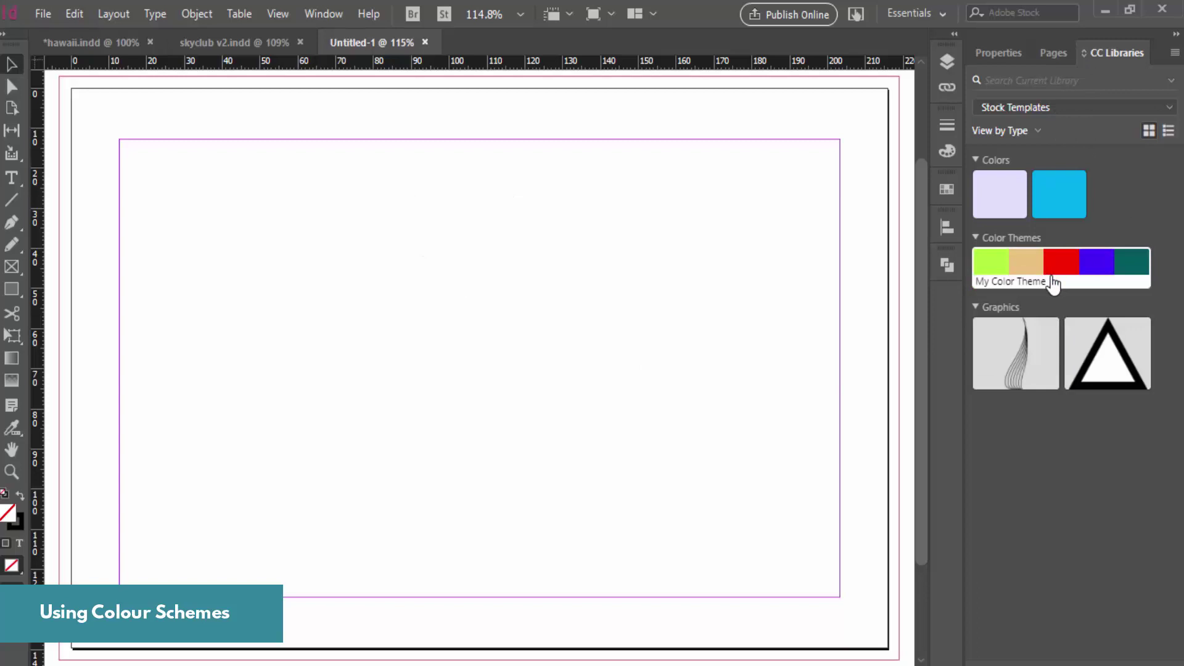
# Show the document's colour swatches
pyautogui.click(322, 14)
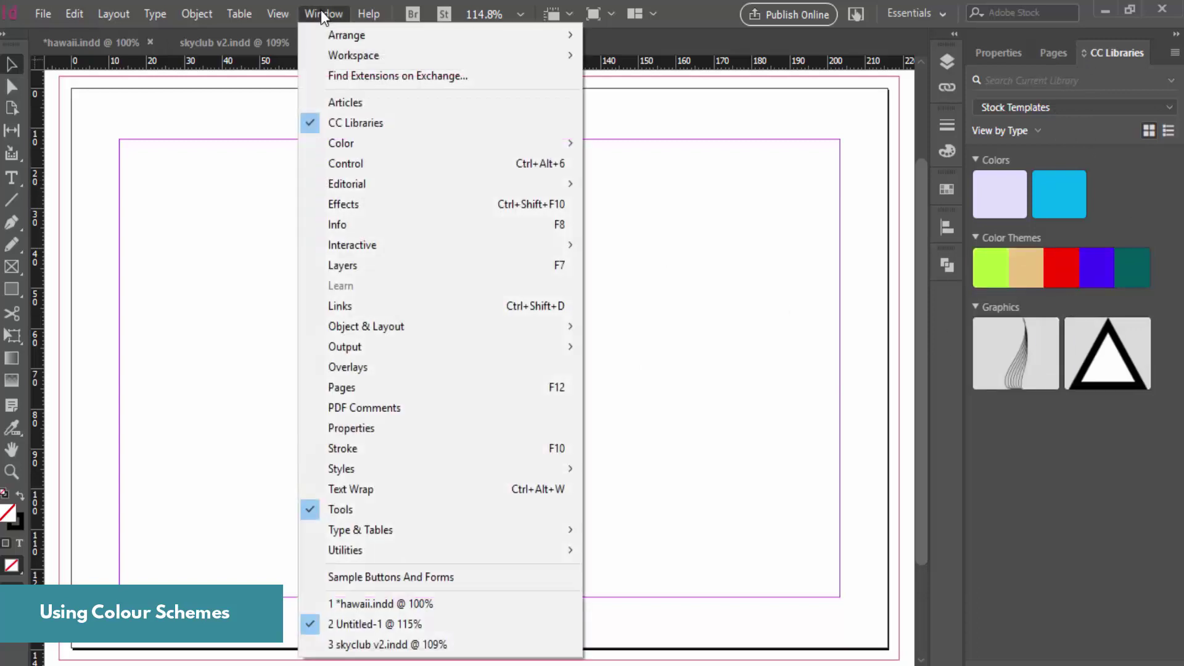
pyautogui.moveTo(374, 143)
pyautogui.click(676, 202)
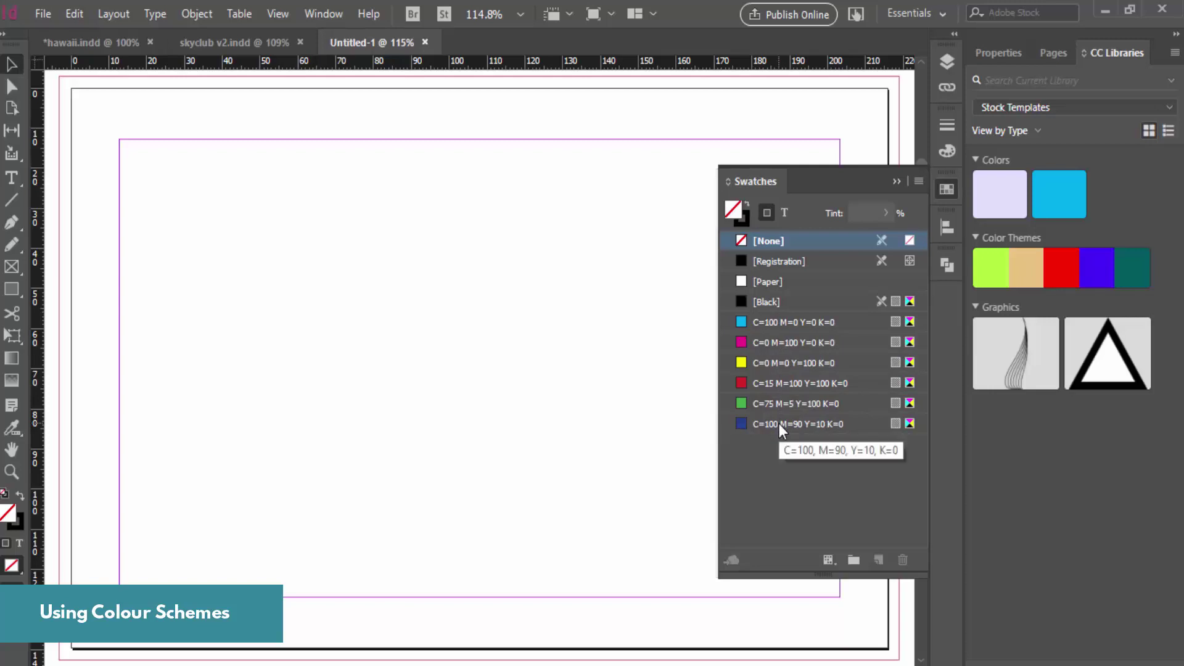
# Try switching the cyan swatch's colour mode between CMYK and RGB in its swatch options, ending on RGB with the hex code selected
pyautogui.click(743, 322)
pyautogui.doubleClick(744, 322)
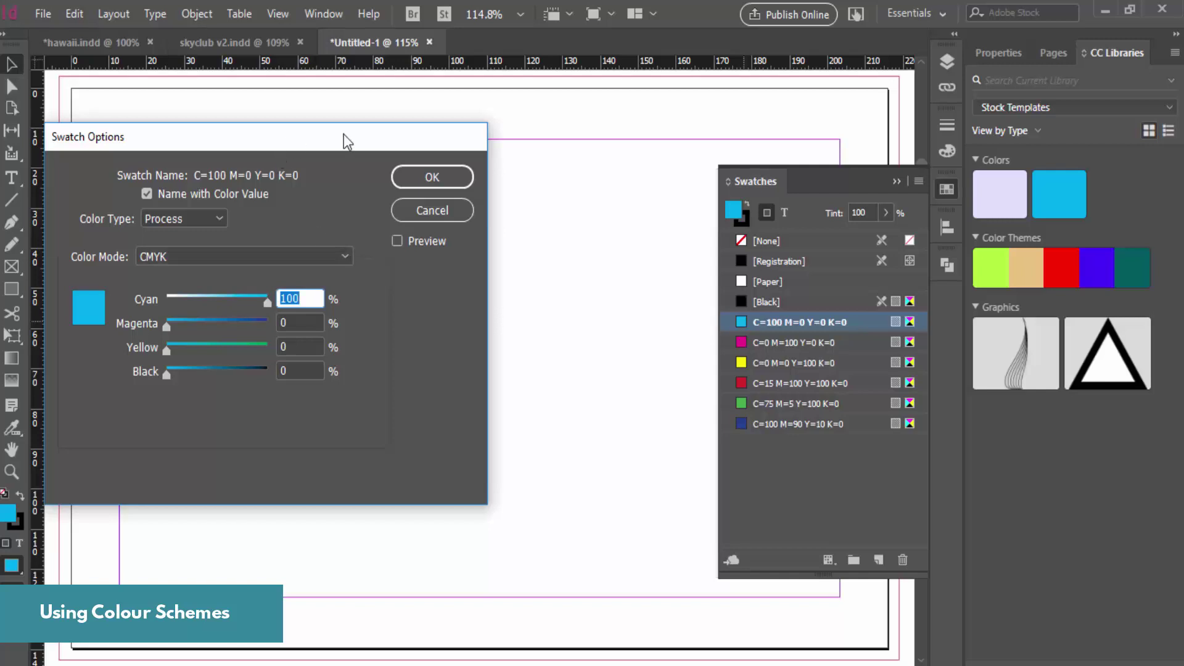
pyautogui.moveTo(343, 134); pyautogui.dragTo(541, 136)
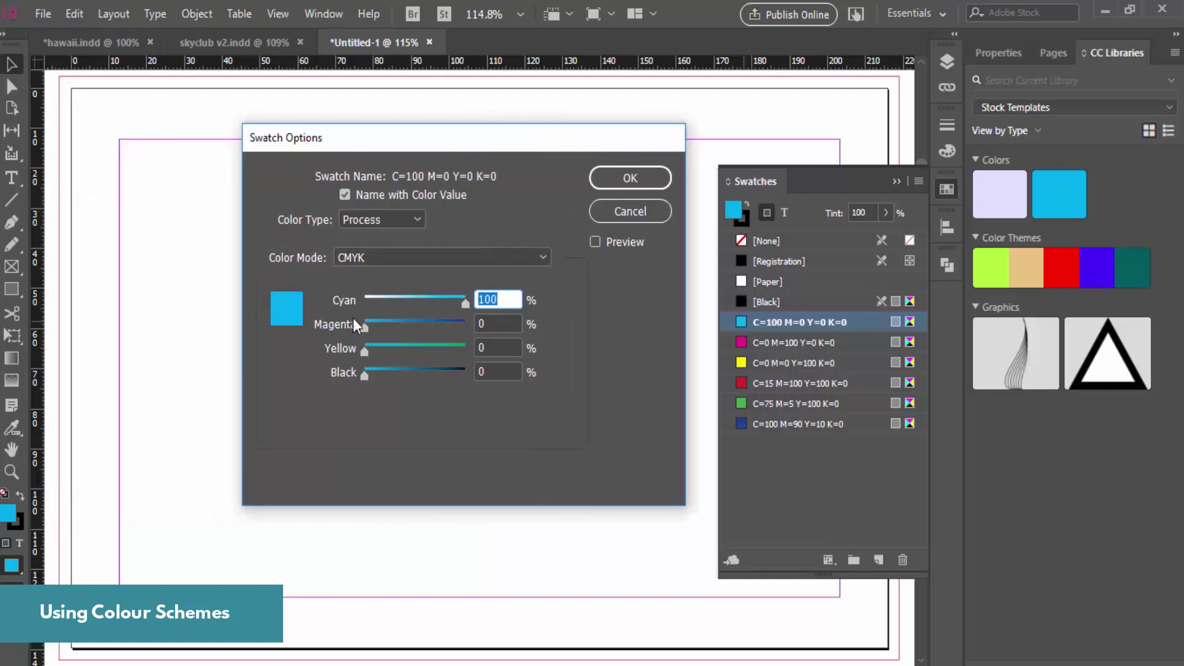
pyautogui.click(417, 255)
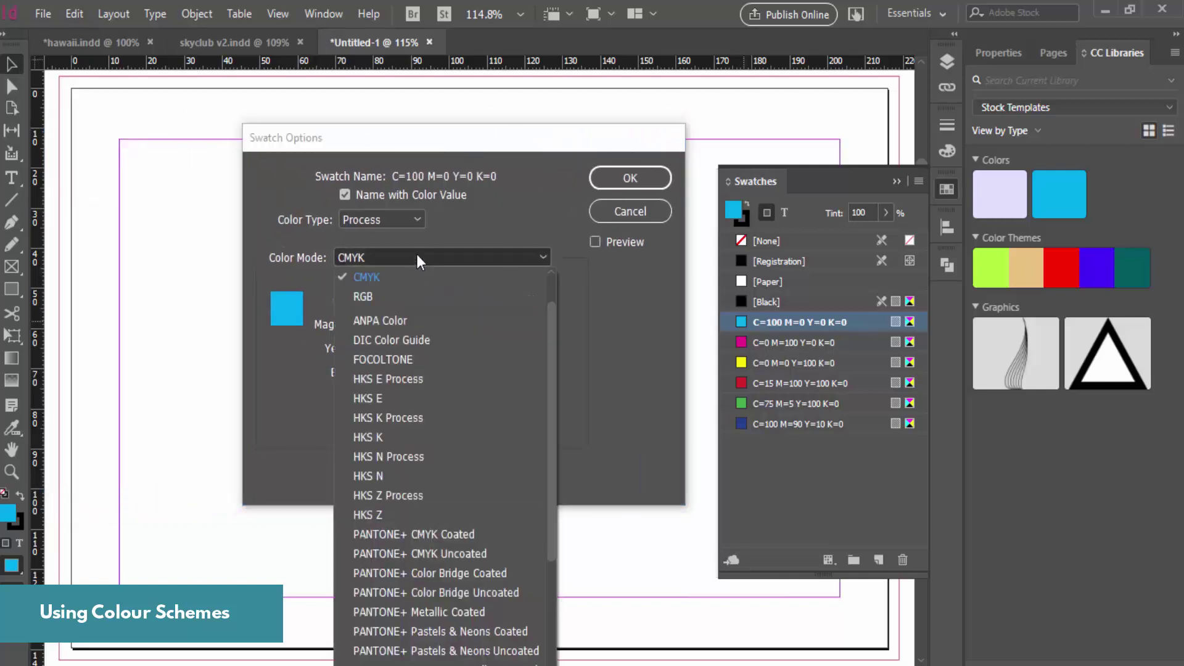
pyautogui.click(378, 296)
pyautogui.click(382, 259)
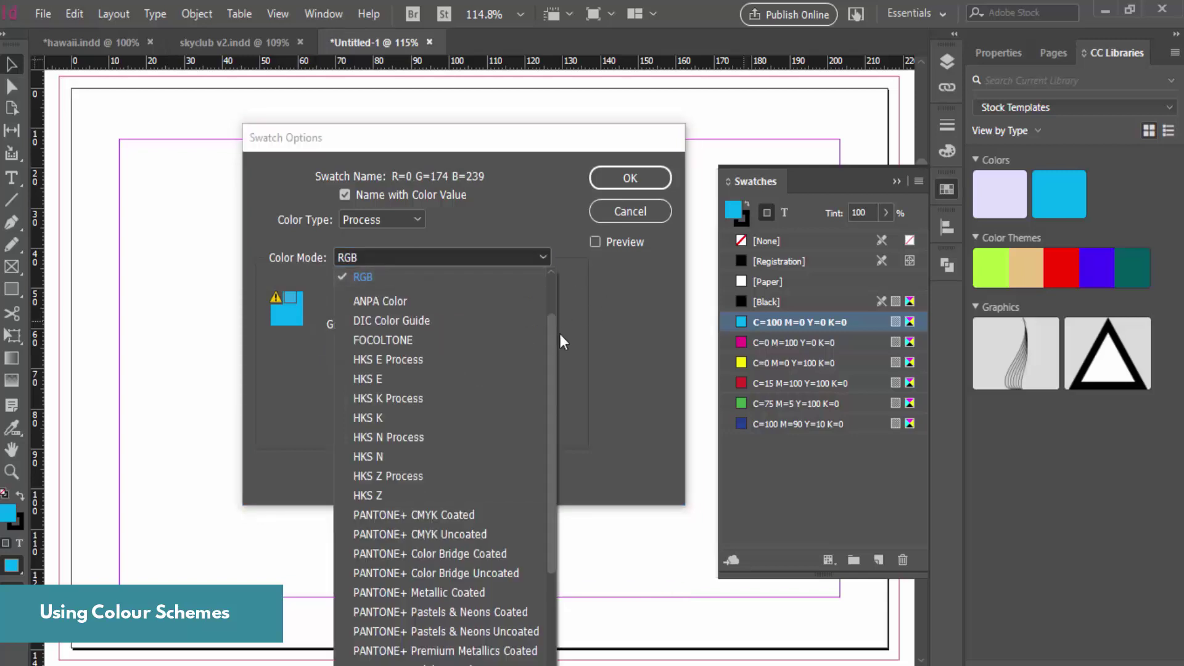
pyautogui.scroll(2, 559, 331)
pyautogui.click(405, 317)
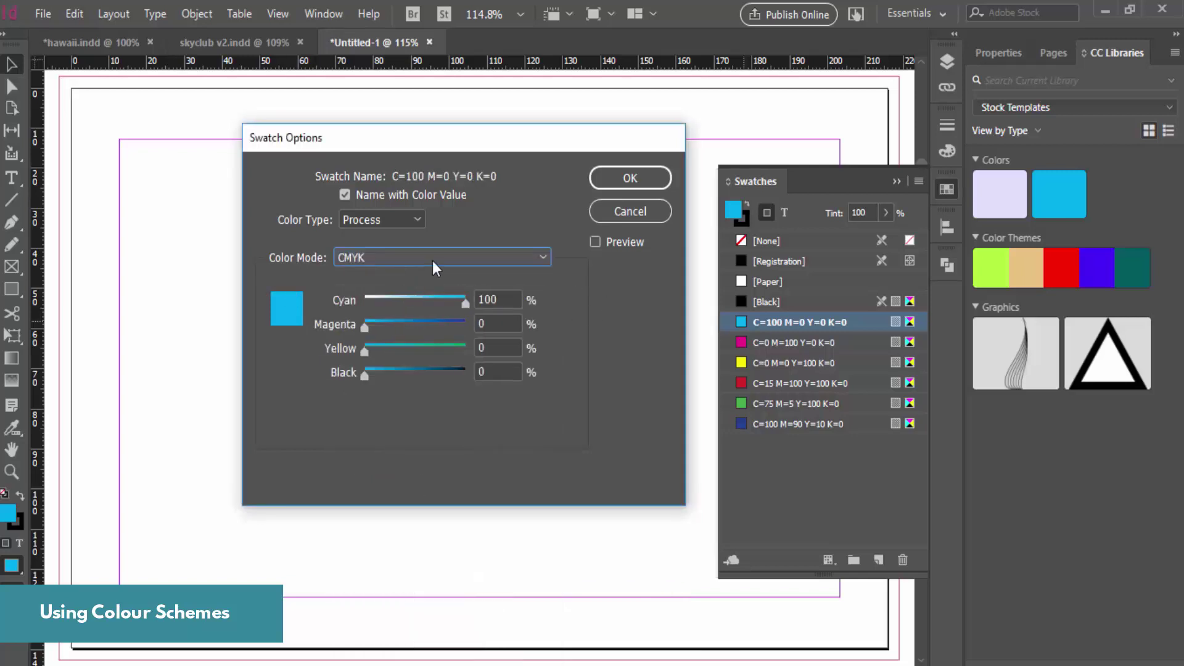
pyautogui.click(431, 260)
pyautogui.click(394, 293)
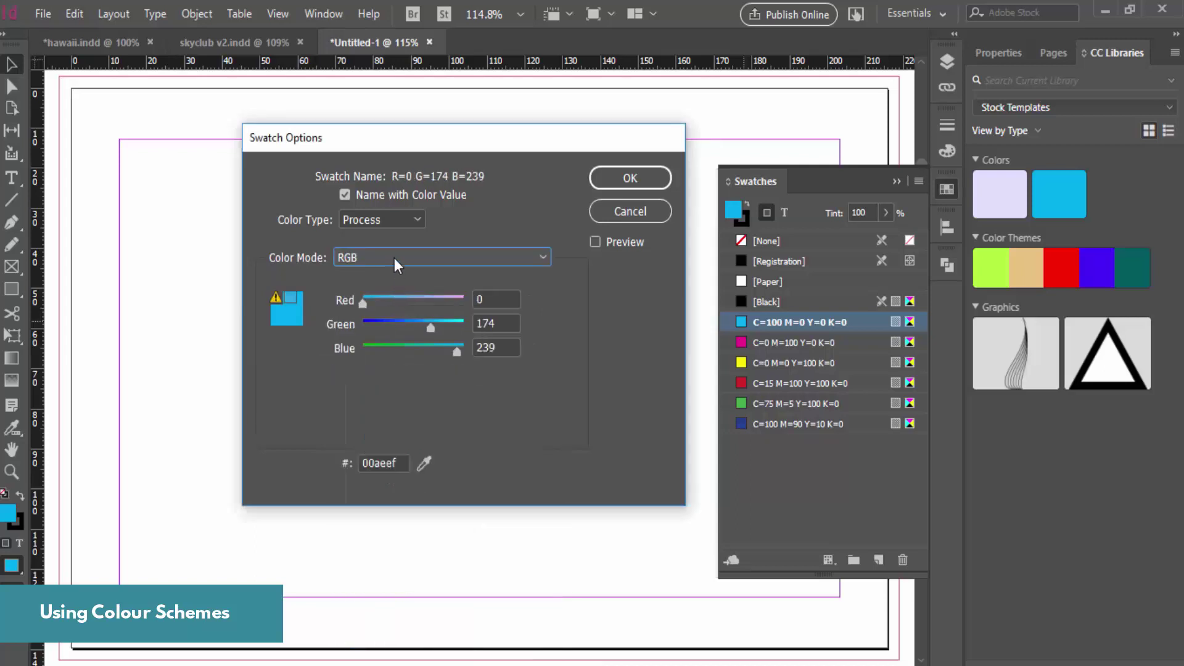
pyautogui.doubleClick(401, 462)
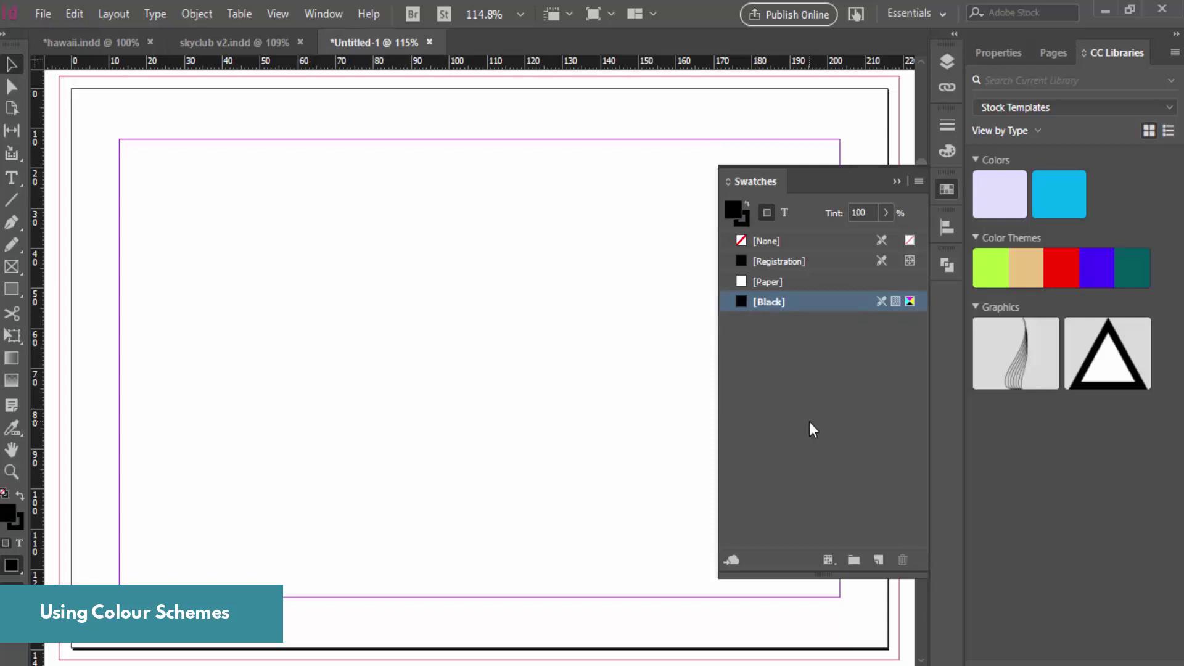
pyautogui.click(919, 181)
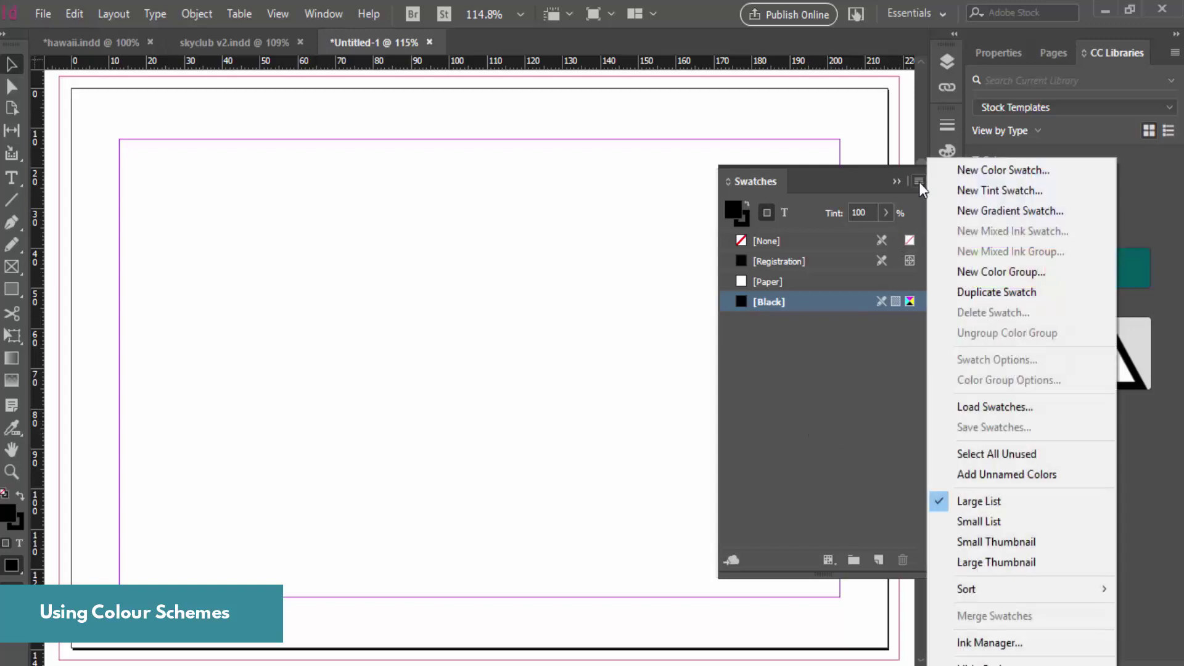
pyautogui.click(1055, 405)
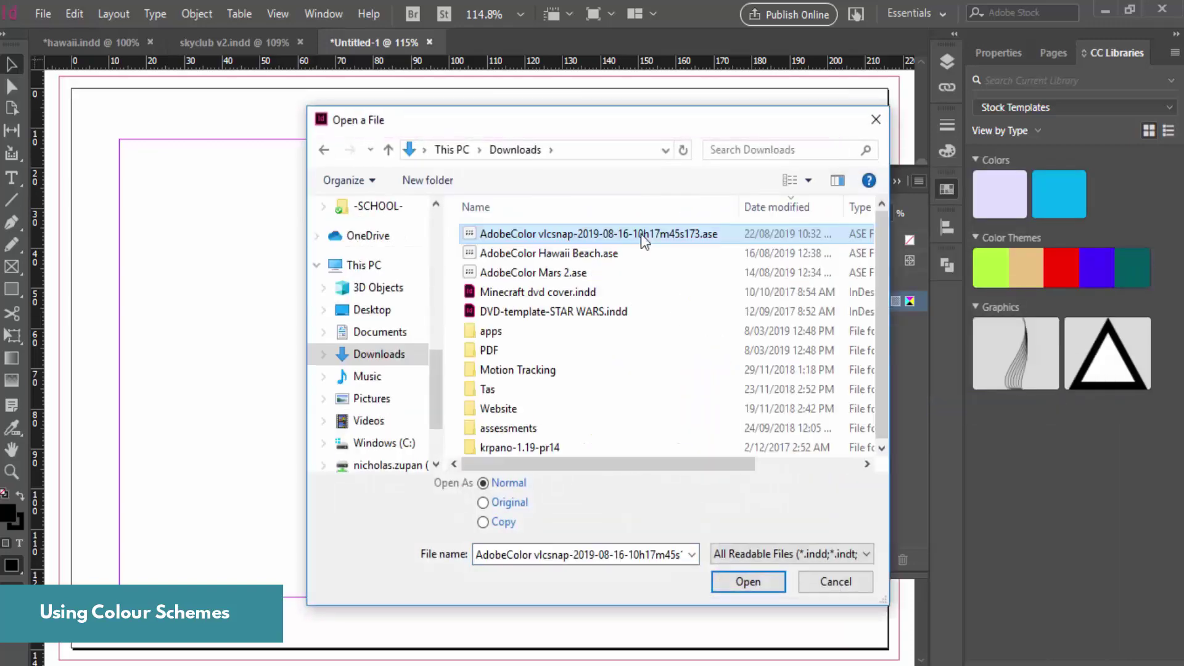
pyautogui.doubleClick(672, 240)
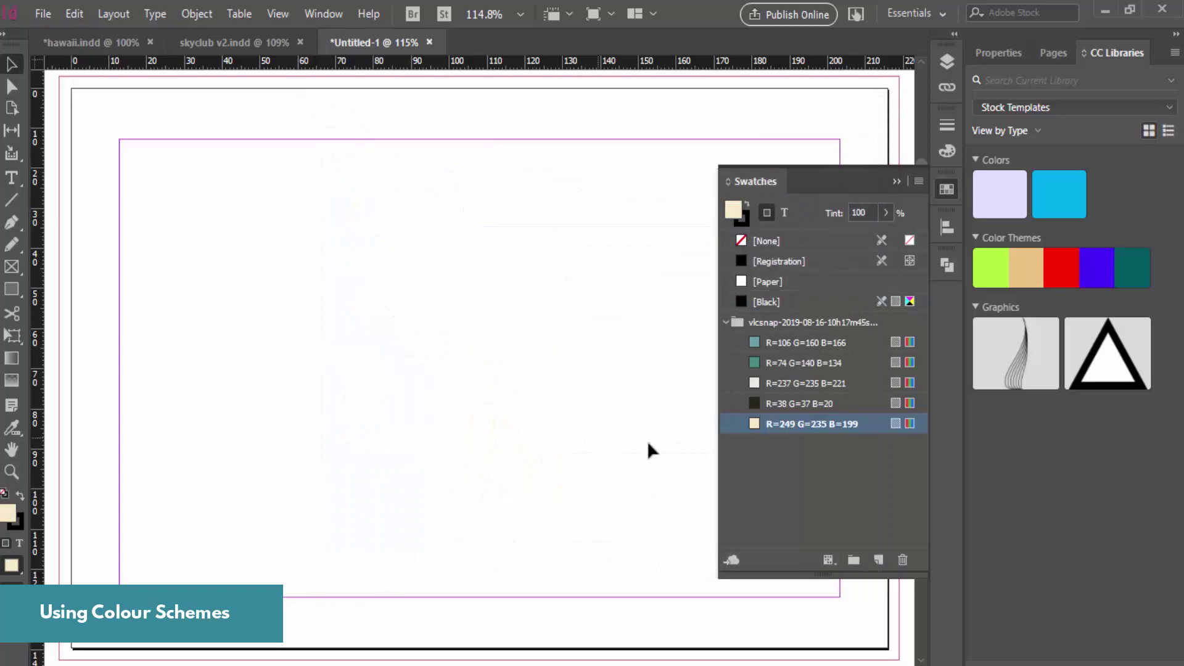
# Rename the imported colour group in the swatches to hawaii colours
pyautogui.click(782, 322)
pyautogui.doubleClick(786, 320)
pyautogui.write('hawaii col')
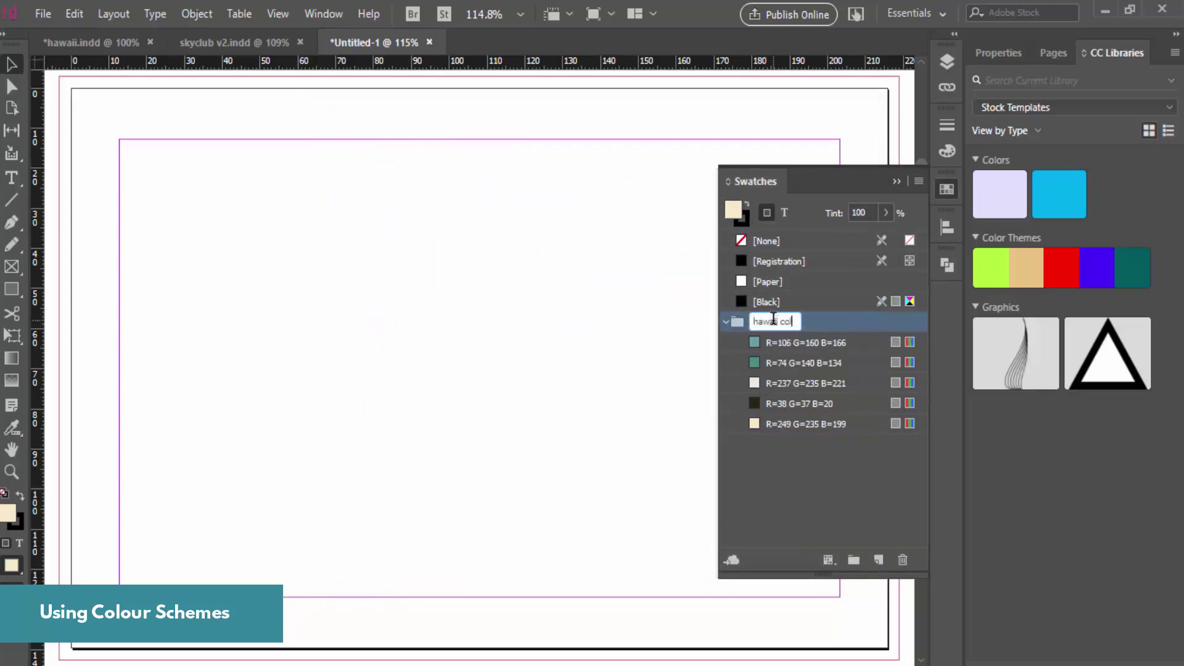
pyautogui.write('ours')
# Examine the colour mode choices for the R=106 G=160 B=166 swatch and leave its options without changes
pyautogui.click(769, 345)
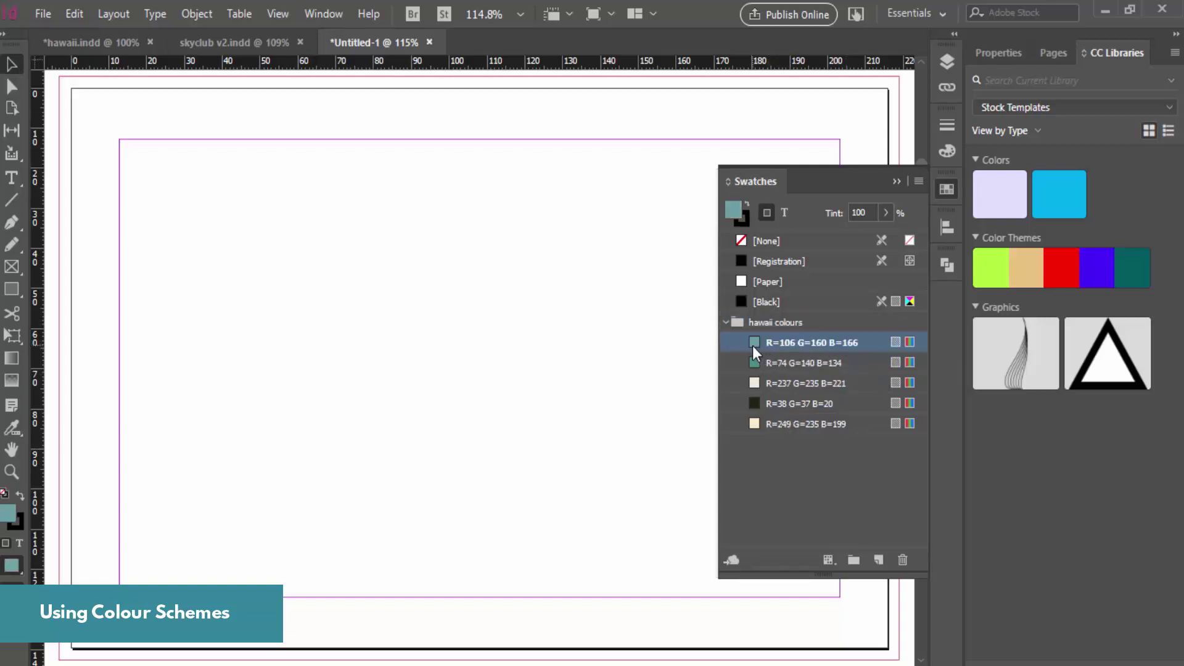
pyautogui.doubleClick(751, 345)
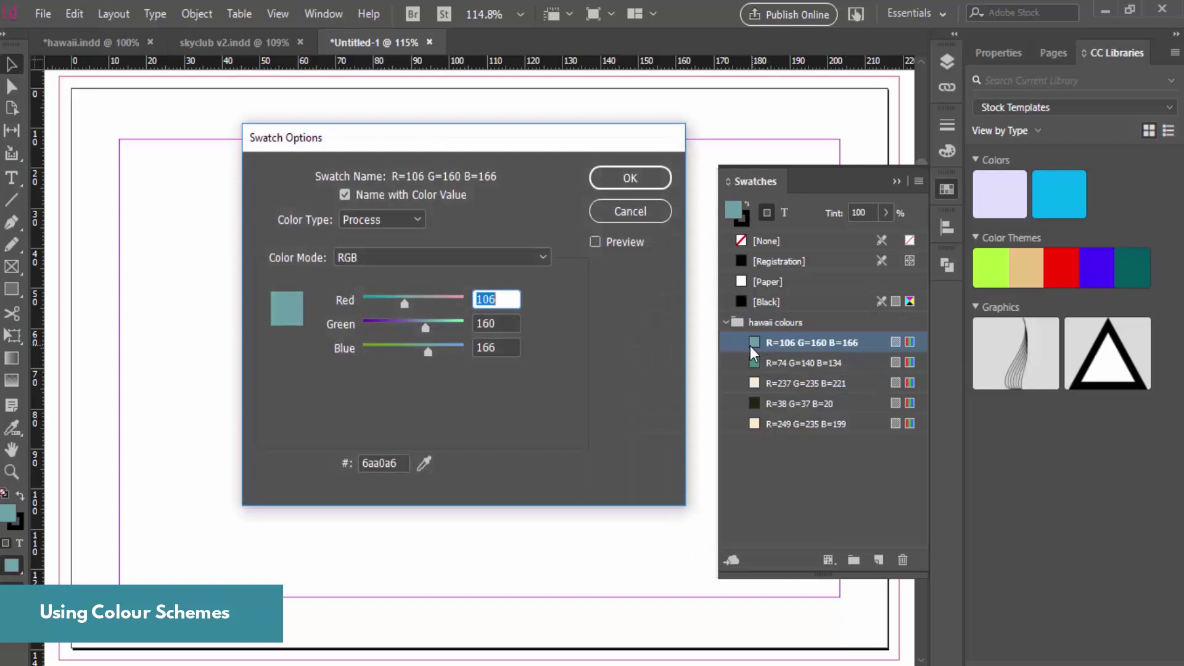
pyautogui.click(539, 258)
pyautogui.scroll(2, 555, 314)
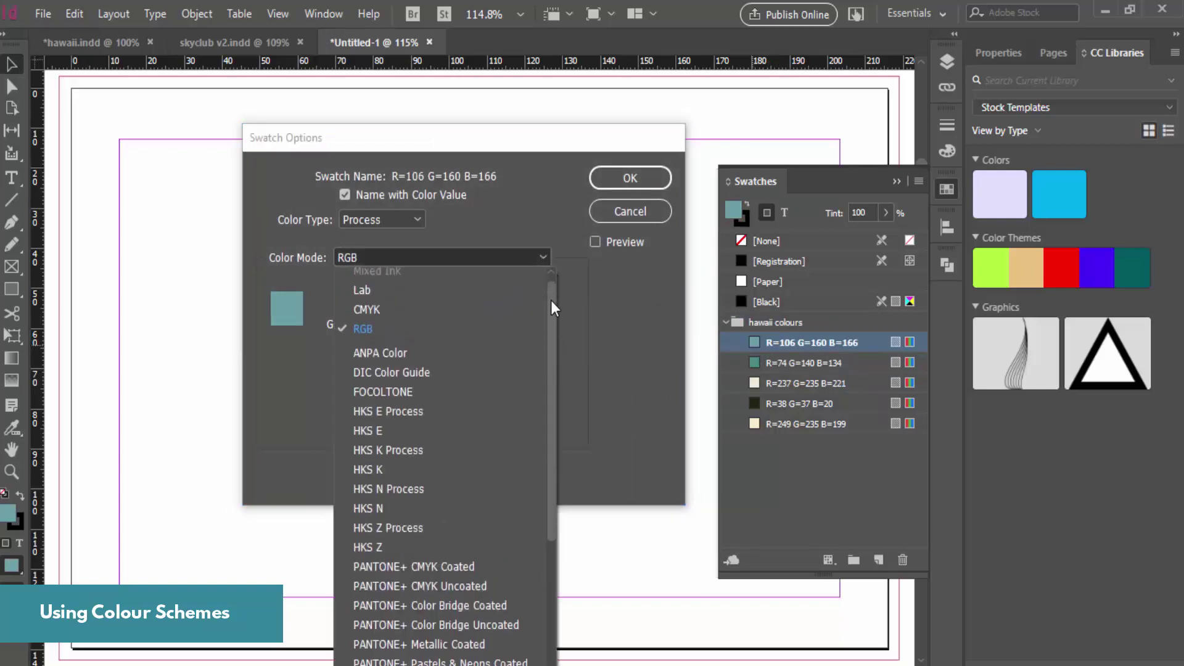
pyautogui.press('Escape')
pyautogui.press('Escape')
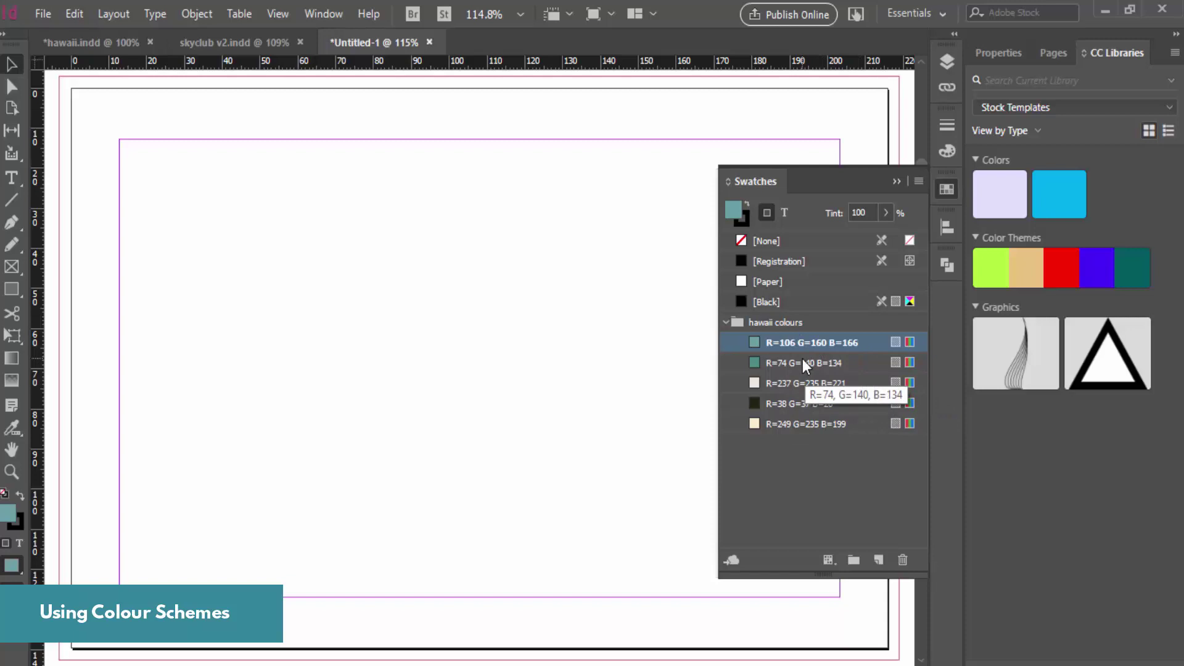
# Draw a background rectangle over the whole page out to the bleed edges, filled with the R=106 G=160 B=166 swatch
pyautogui.click(894, 182)
pyautogui.hotkey('ctrl', '1')
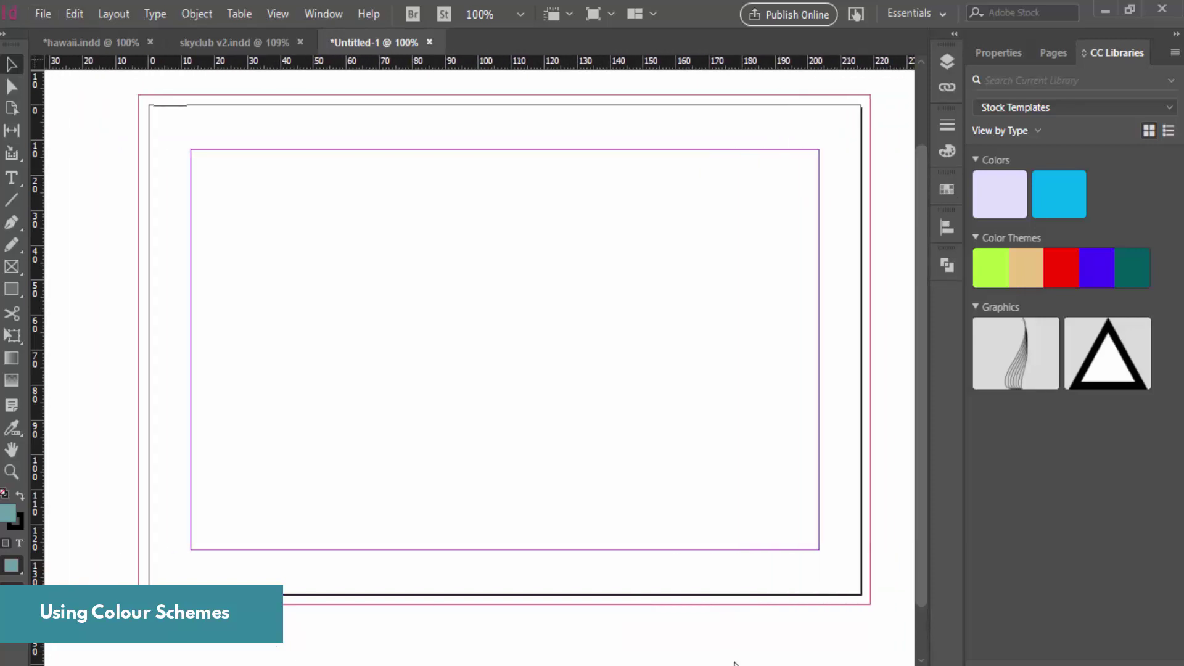
pyautogui.hotkey('ctrl', '-')
pyautogui.hotkey('ctrl', '=')
pyautogui.hotkey('ctrl', '-')
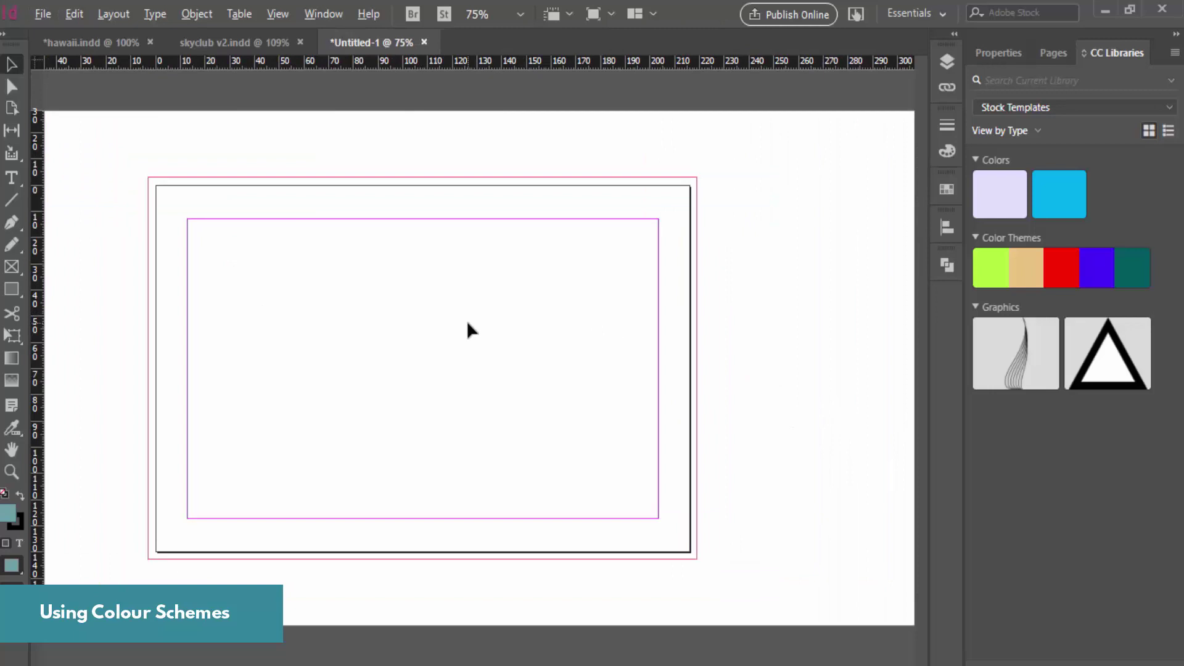
pyautogui.press('alt')
pyautogui.hscroll(-3, 604, 338)
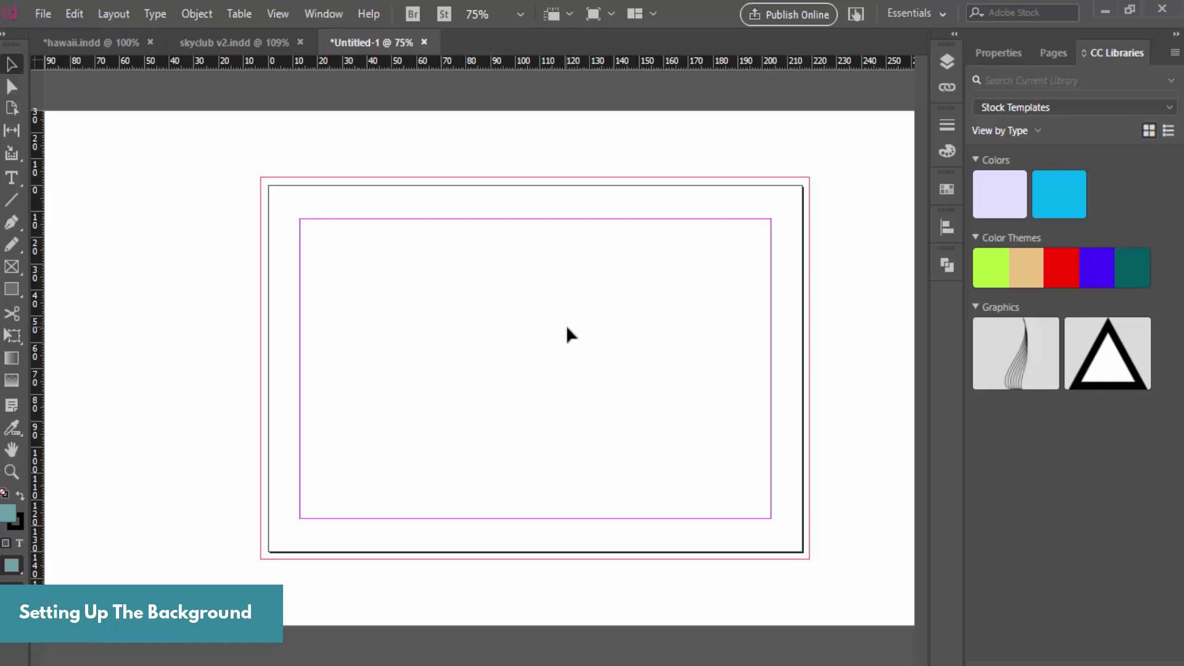
pyautogui.click(12, 289)
pyautogui.moveTo(261, 179); pyautogui.dragTo(810, 561)
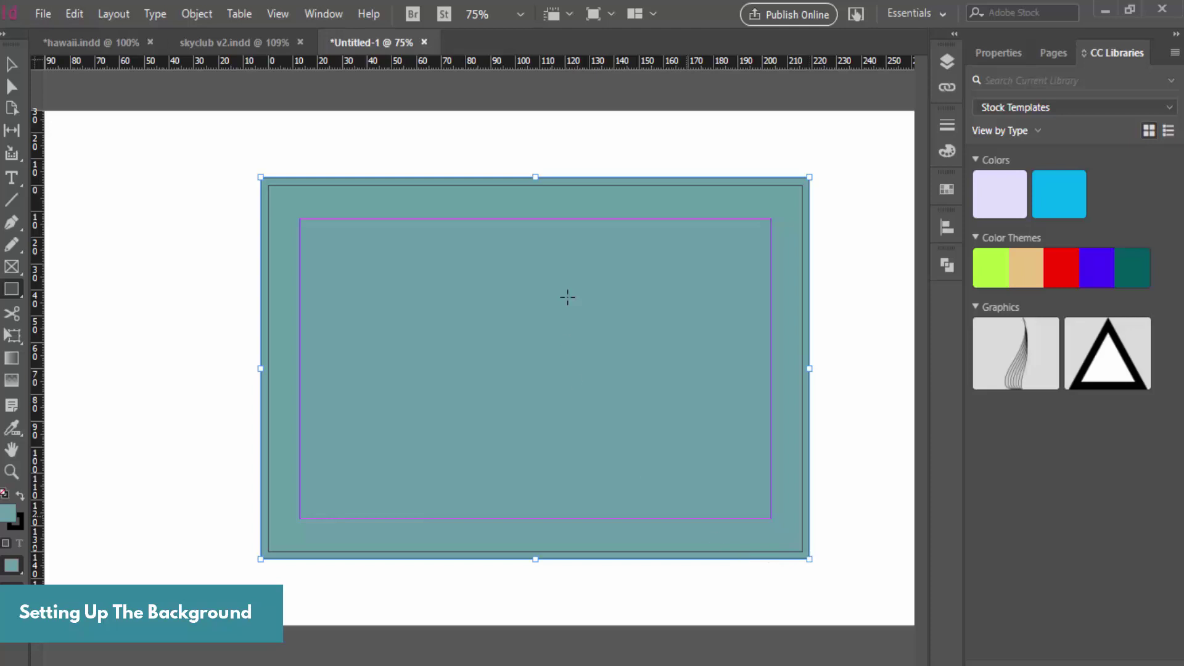
pyautogui.click(13, 63)
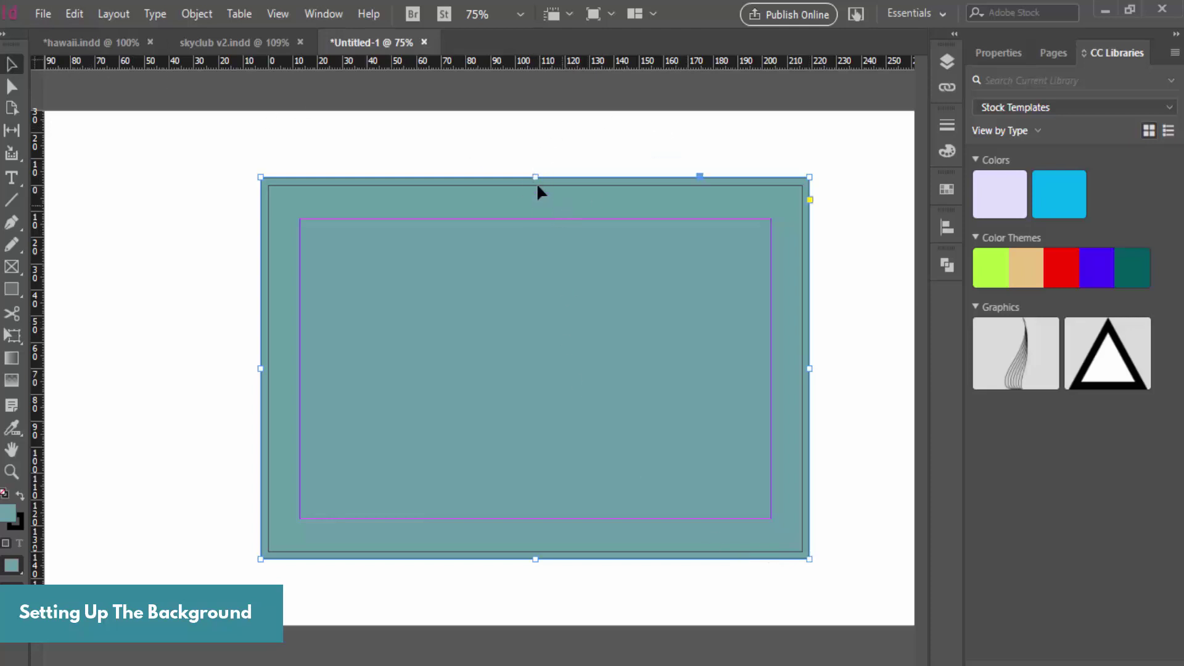
# Try the hawaii colours swatches as the background rectangle's fill, ending on R=106 G=160 B=166
pyautogui.click(535, 177)
pyautogui.click(947, 190)
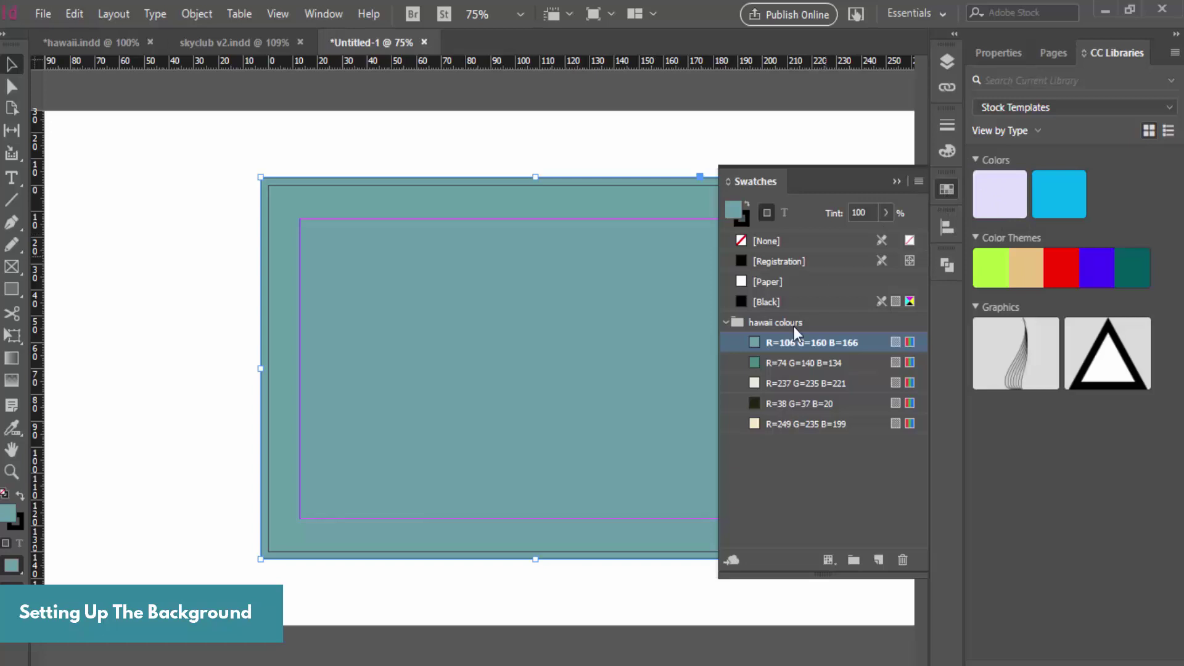
pyautogui.click(765, 364)
pyautogui.click(756, 383)
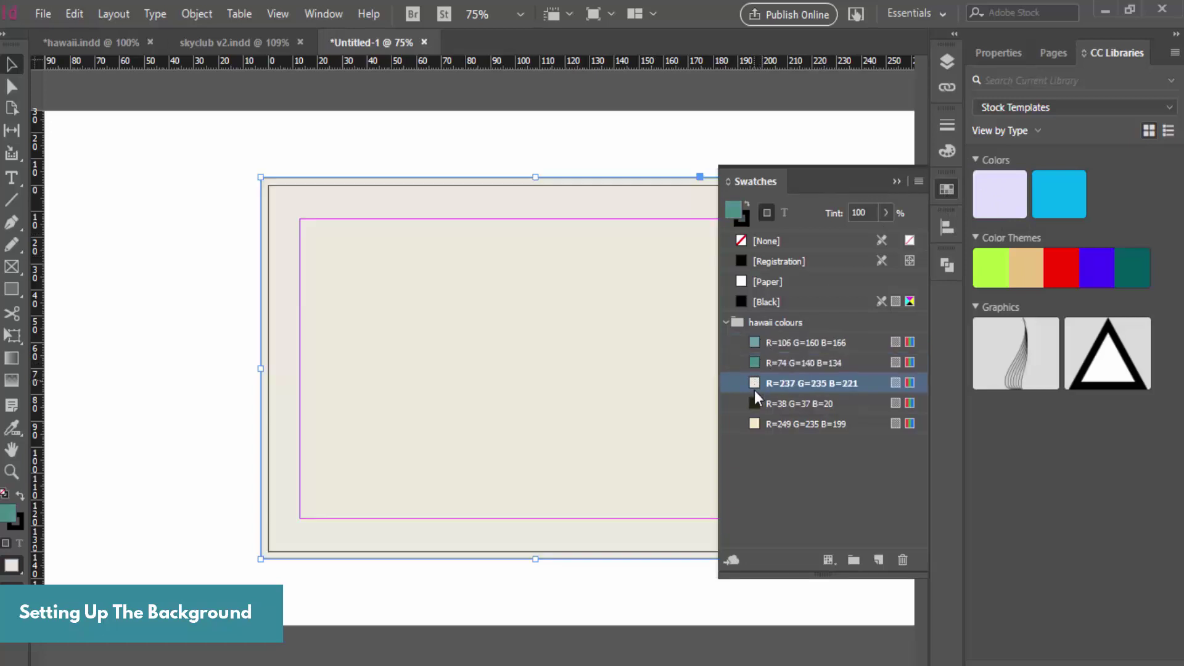
pyautogui.click(756, 424)
pyautogui.click(757, 405)
pyautogui.click(755, 383)
pyautogui.click(756, 342)
pyautogui.click(756, 424)
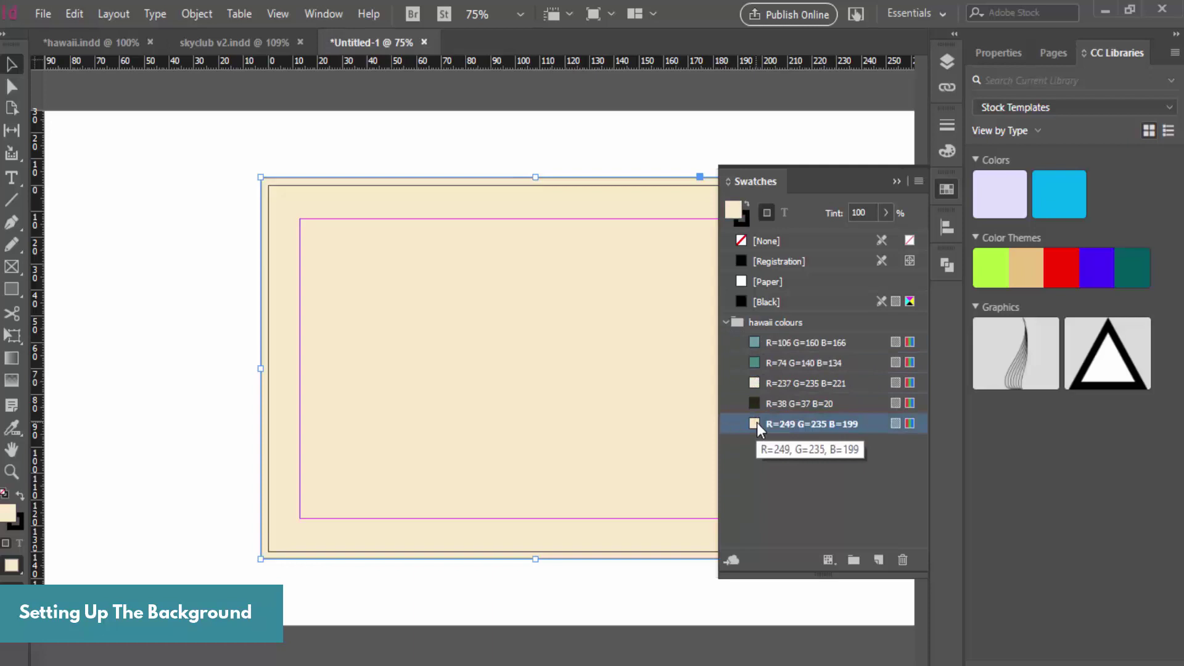
pyautogui.click(757, 363)
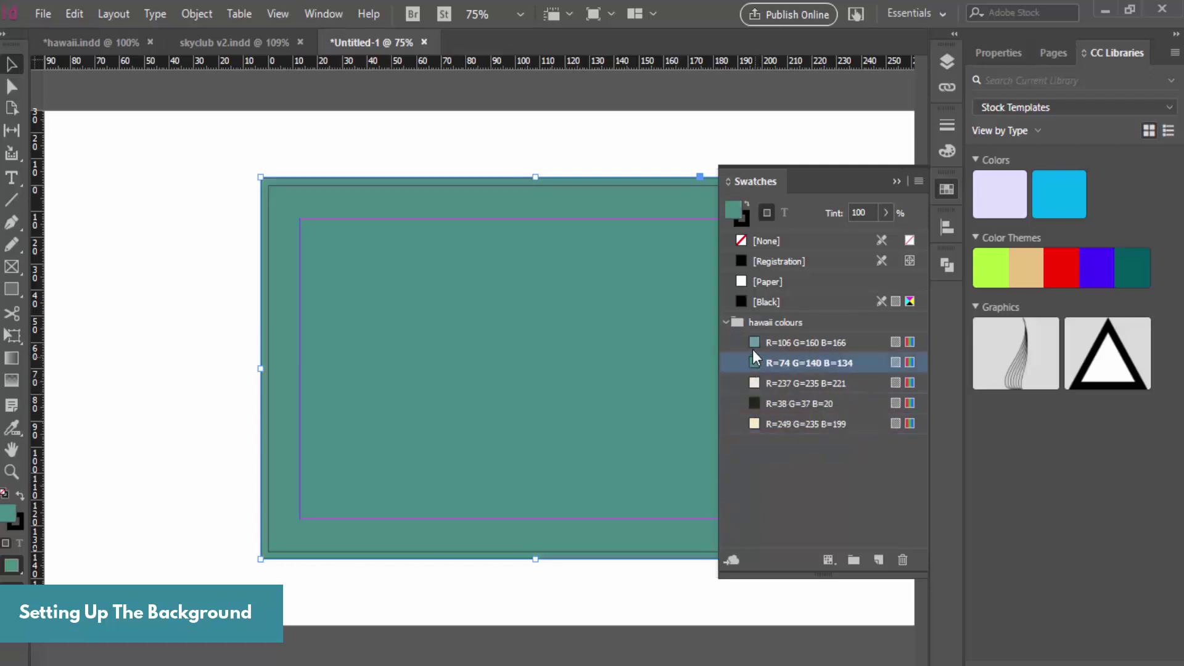
pyautogui.click(754, 343)
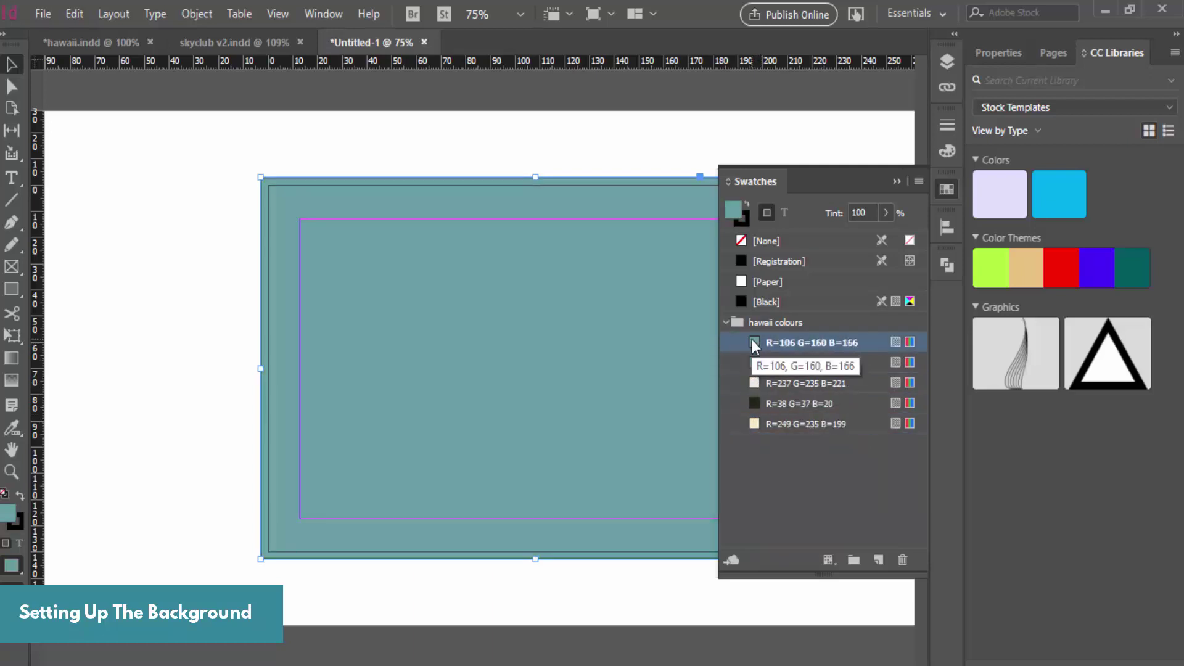
pyautogui.click(897, 181)
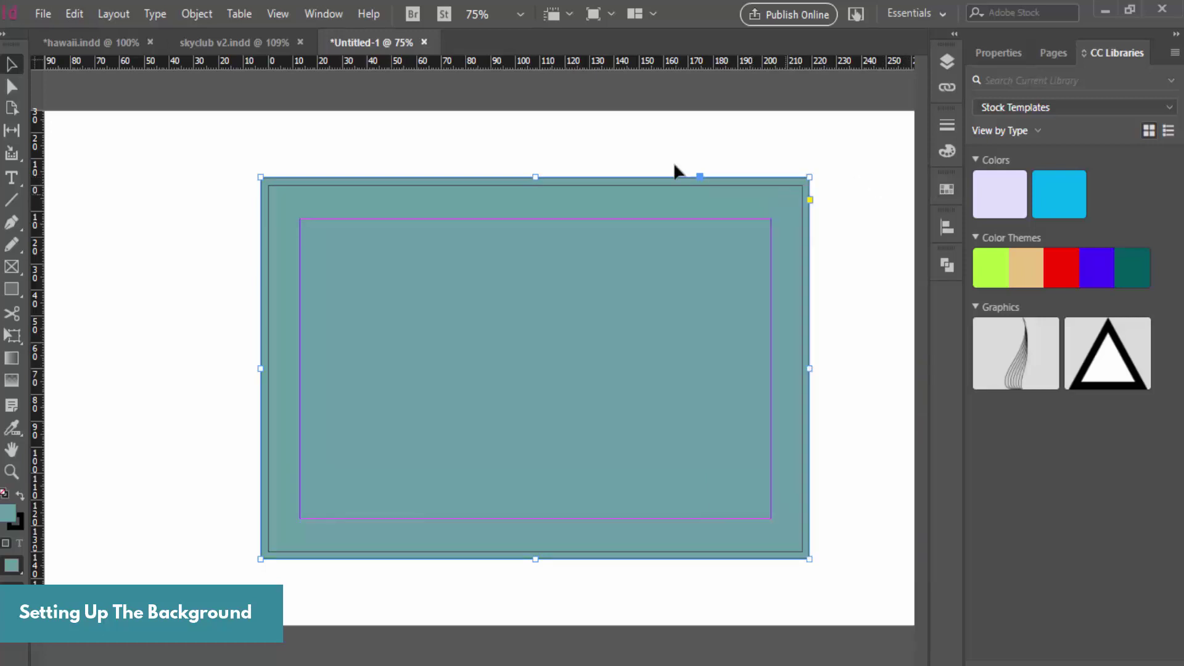
# Try placing the beach photo inside the selected background rectangle and moving it, and remove the photo from the rectangle again
pyautogui.hotkey('ctrl', '-')
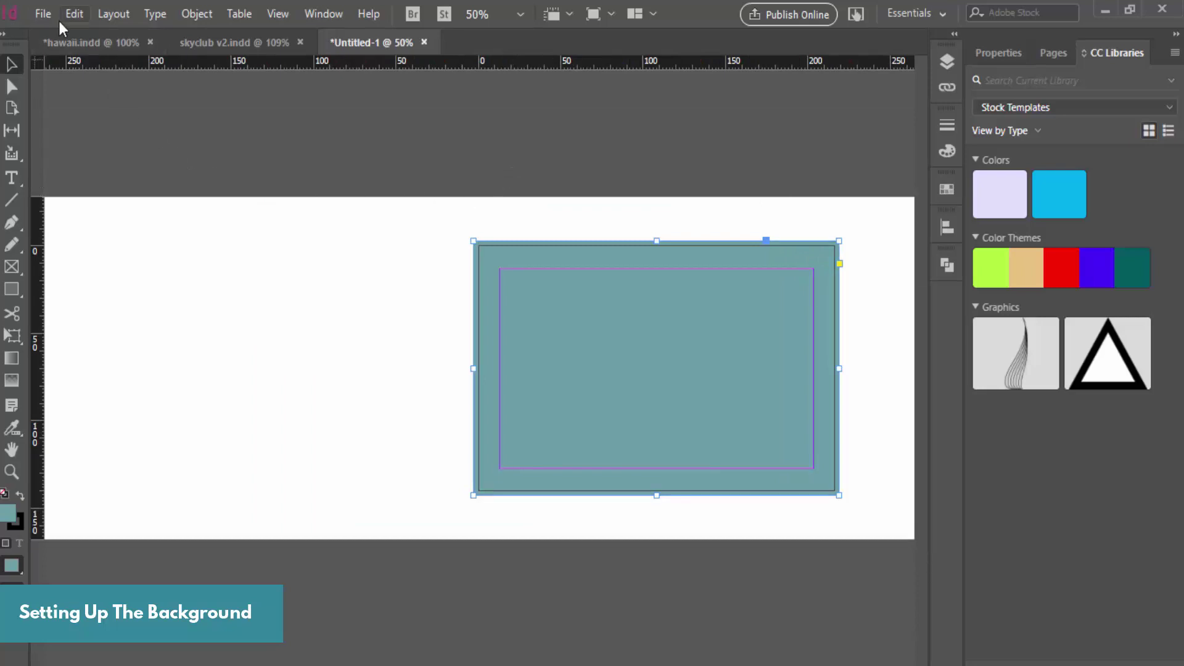
pyautogui.click(41, 14)
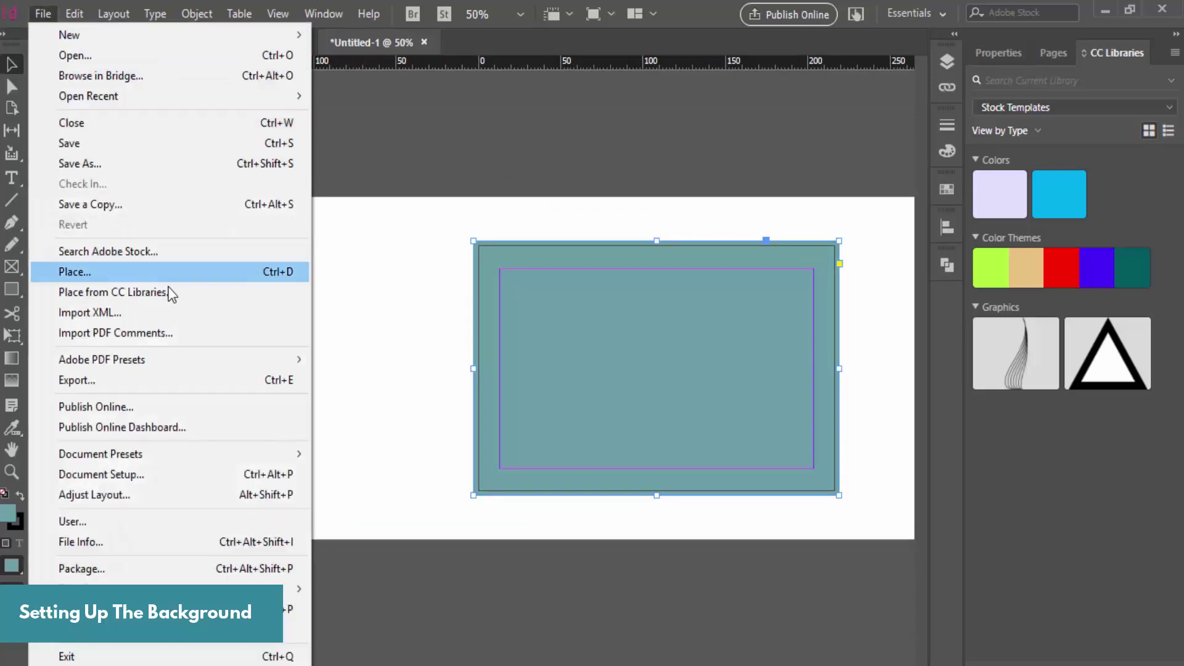
pyautogui.click(284, 272)
pyautogui.click(748, 564)
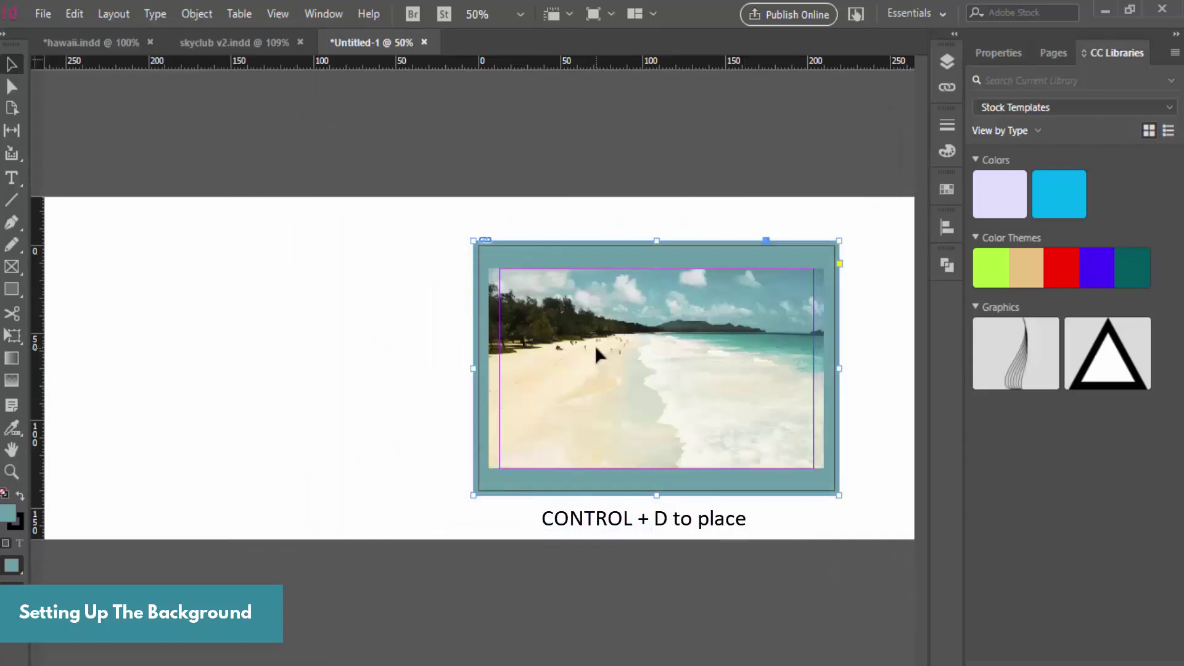
pyautogui.moveTo(639, 348); pyautogui.dragTo(462, 230)
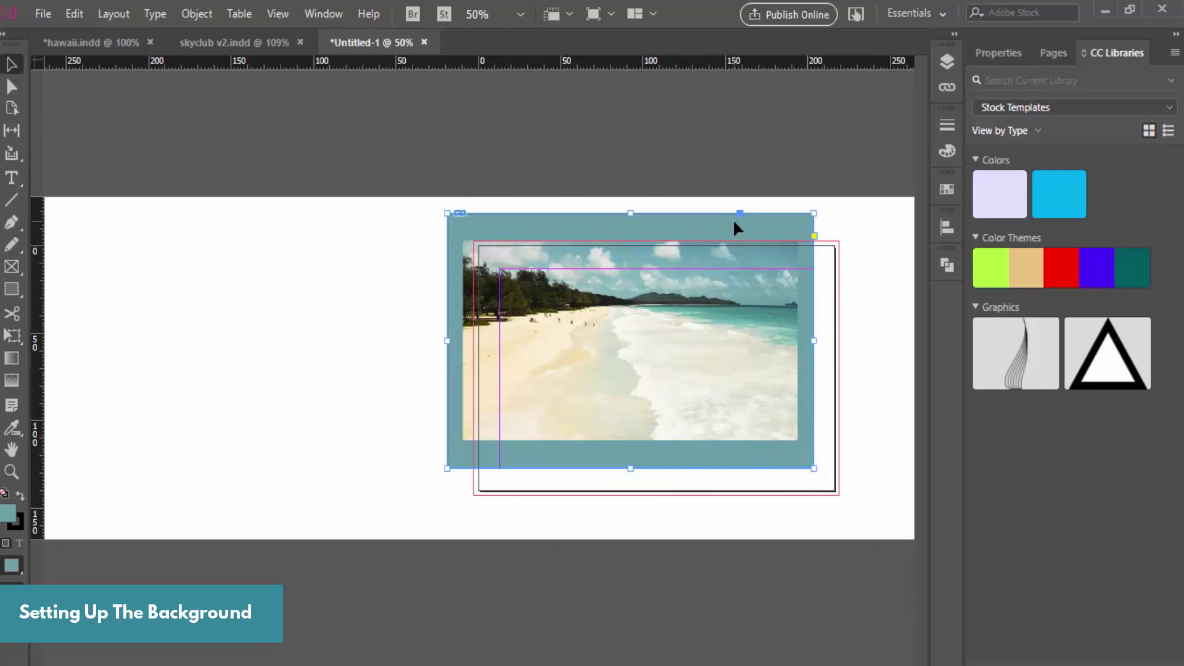
pyautogui.moveTo(738, 228)
pyautogui.mouseDown()
pyautogui.moveTo(806, 300)
pyautogui.moveTo(780, 262)
pyautogui.moveTo(714, 213)
pyautogui.moveTo(764, 256)
pyautogui.mouseUp()
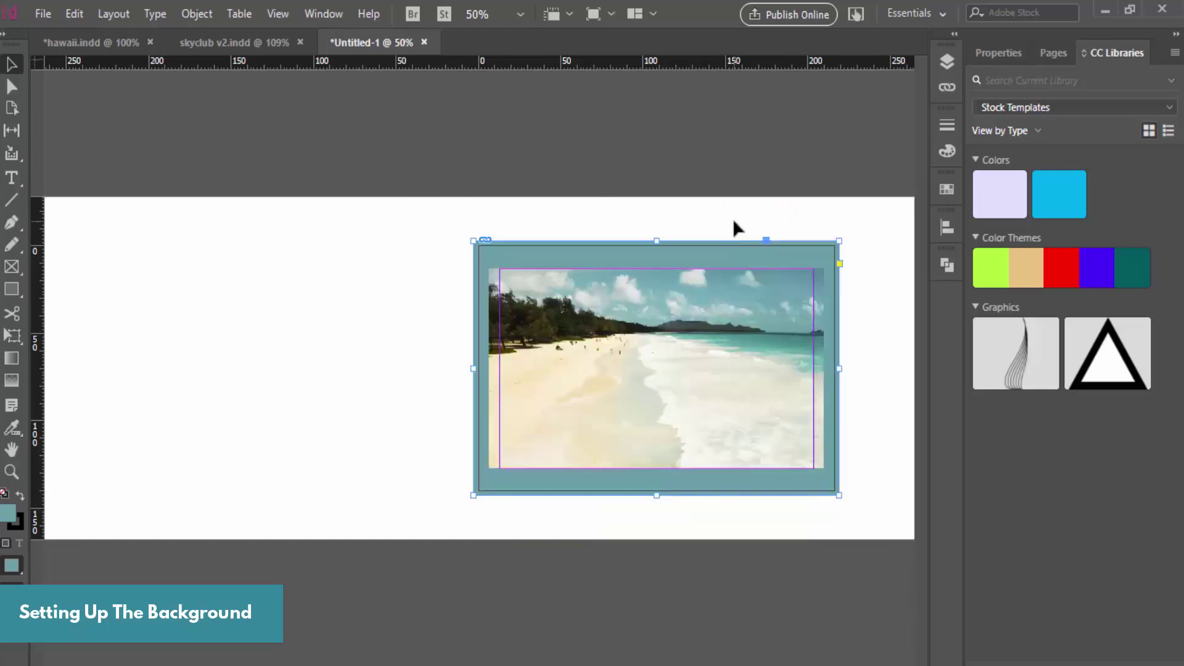
pyautogui.press('Delete')
# Place the beach photo on the empty pasteboard beside the page and move it so it partly overlaps the page's left side
pyautogui.hotkey('ctrl', 'd')
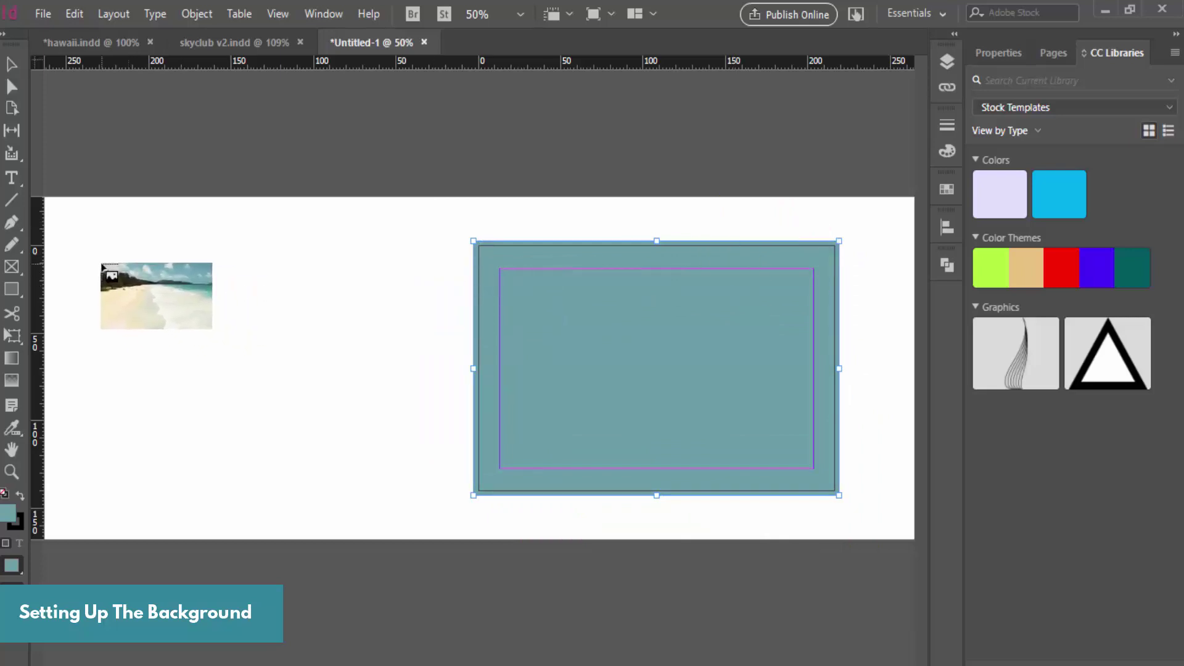
pyautogui.click(103, 265)
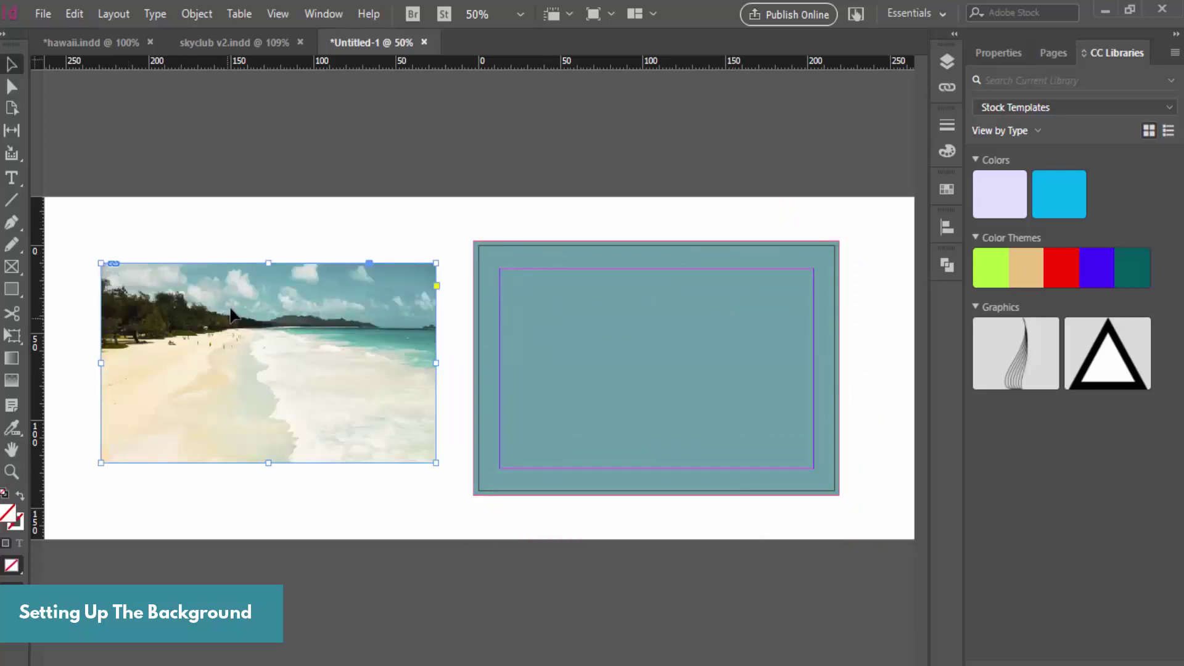
pyautogui.moveTo(285, 343); pyautogui.dragTo(483, 367)
# Try moving the beach photo fully onto the page and stretching its frame, and undo both changes
pyautogui.moveTo(407, 359); pyautogui.dragTo(549, 342)
pyautogui.moveTo(805, 436); pyautogui.dragTo(854, 491)
pyautogui.hotkey('ctrl', 'z')
pyautogui.hotkey('ctrl', 'z')
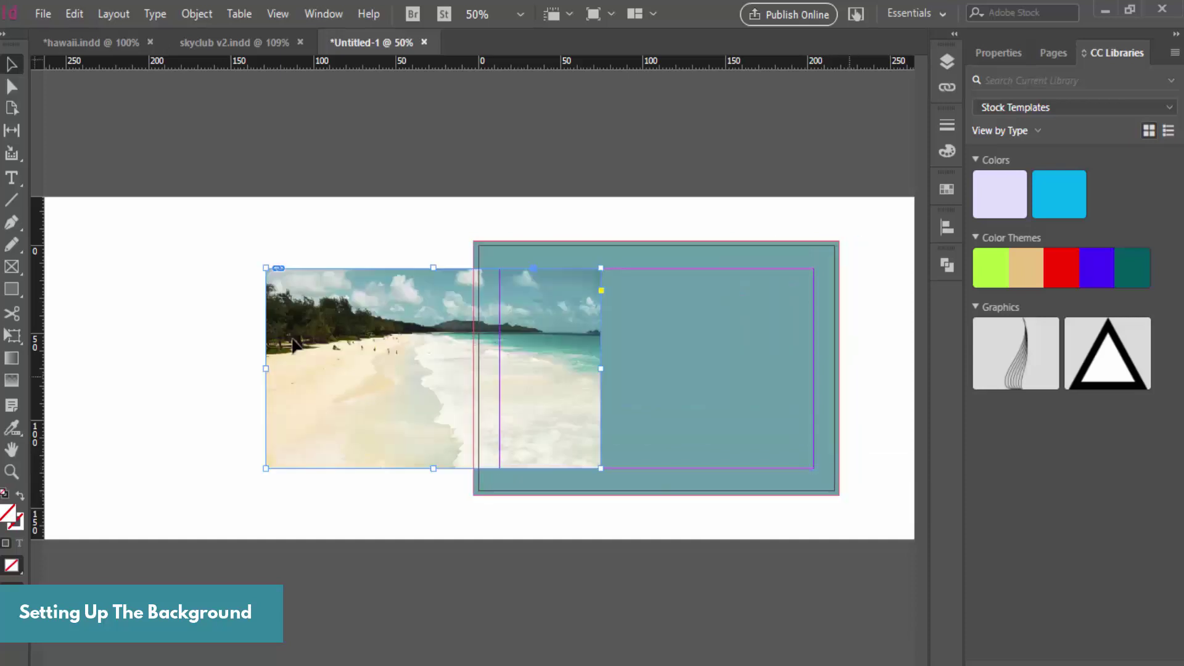
# Enlarge the beach photo together with its frame until it is bigger than the page
pyautogui.moveTo(266, 469); pyautogui.dragTo(213, 518)
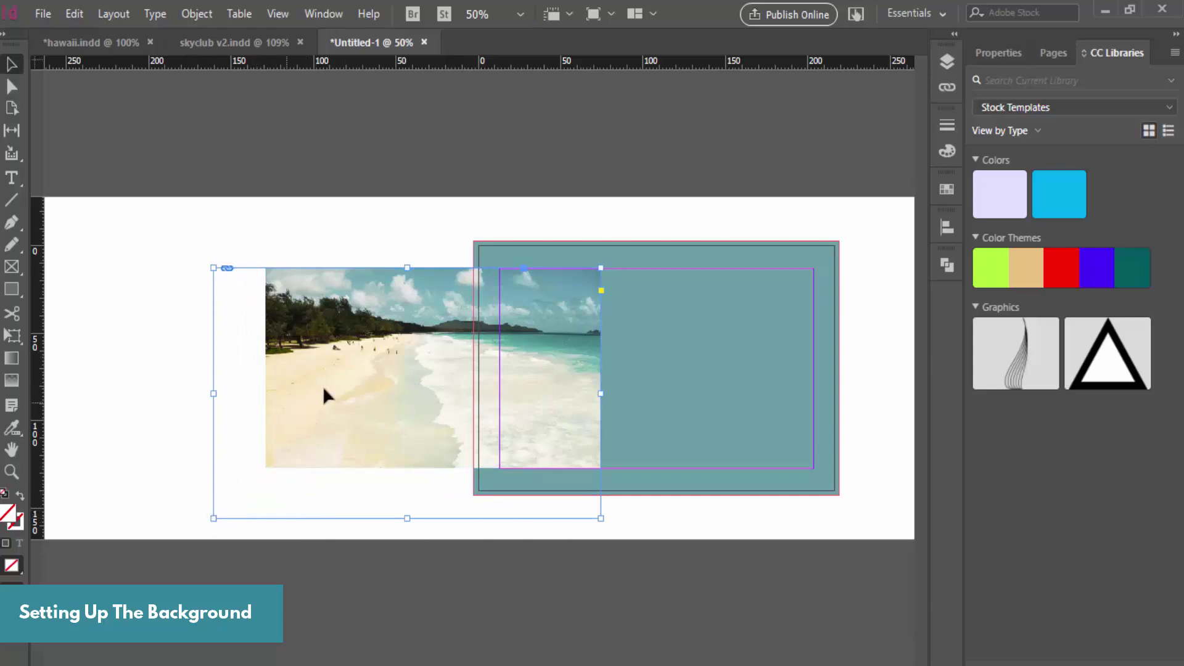
pyautogui.hotkey('ctrl', 'alt', 'c')
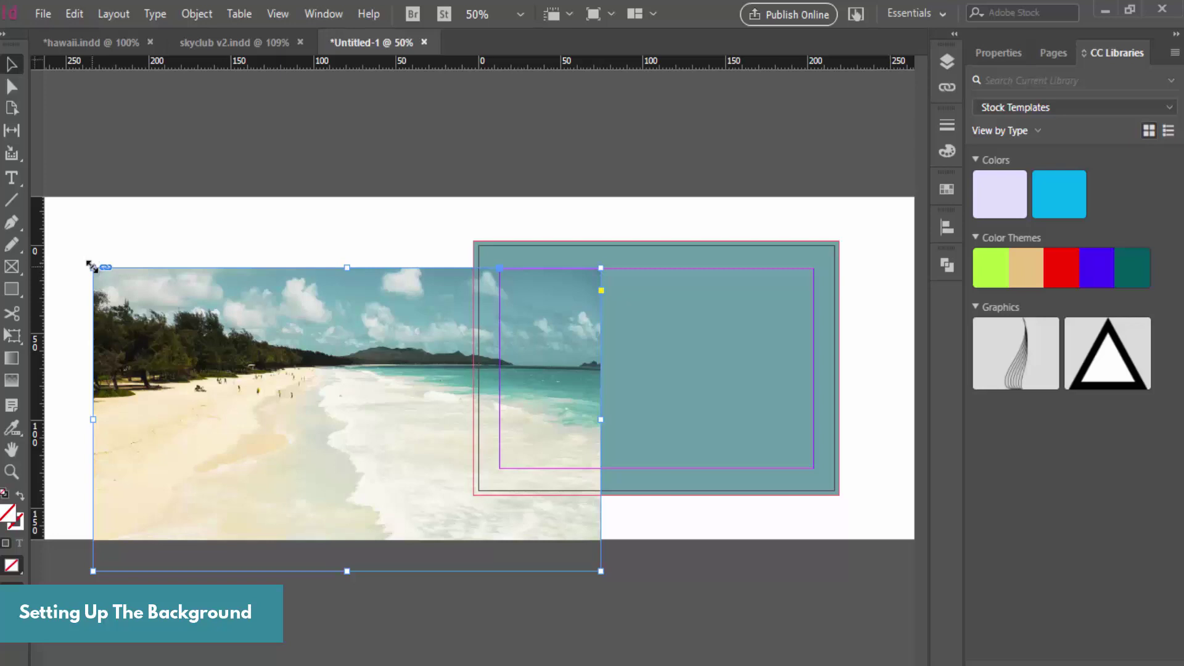
pyautogui.moveTo(91, 264); pyautogui.dragTo(73, 246)
# Align the beach photo with the page's upper right bleed corner and crop its left and bottom sides to the bleed edges
pyautogui.moveTo(137, 268); pyautogui.dragTo(424, 328)
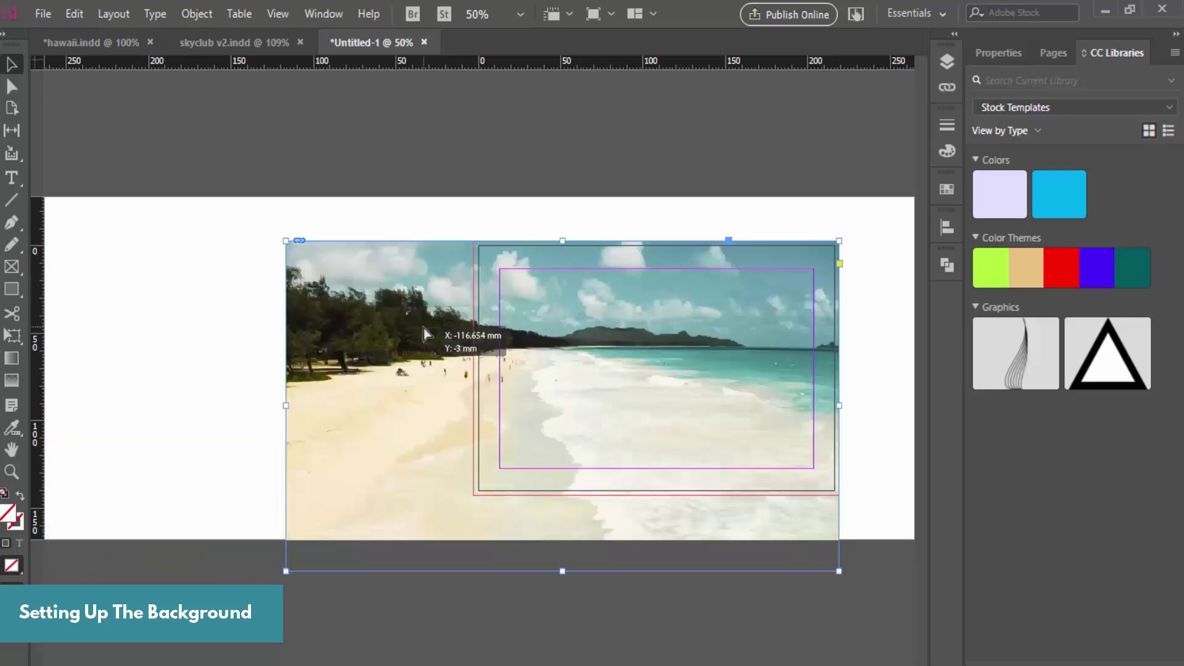
pyautogui.moveTo(286, 406); pyautogui.dragTo(473, 412)
pyautogui.moveTo(656, 572); pyautogui.dragTo(665, 497)
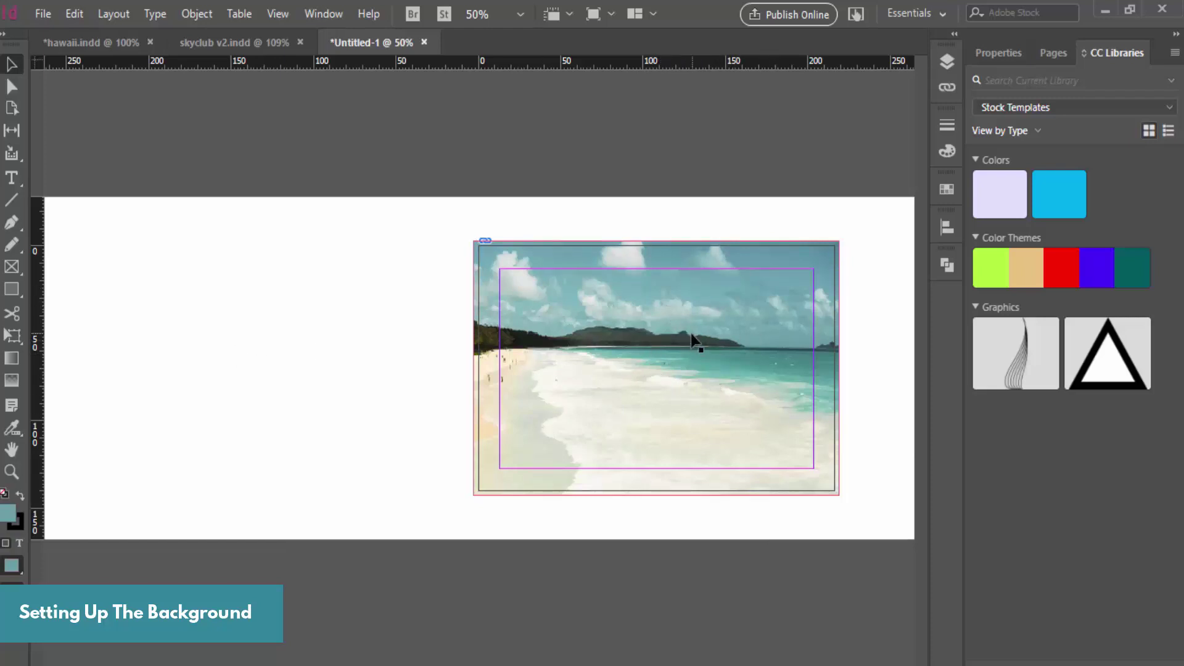
# Set the display performance to high quality and inspect the beach photo up close
pyautogui.hotkey('ctrl', '=')
pyautogui.hotkey('ctrl', '-')
pyautogui.hotkey('ctrl', '=')
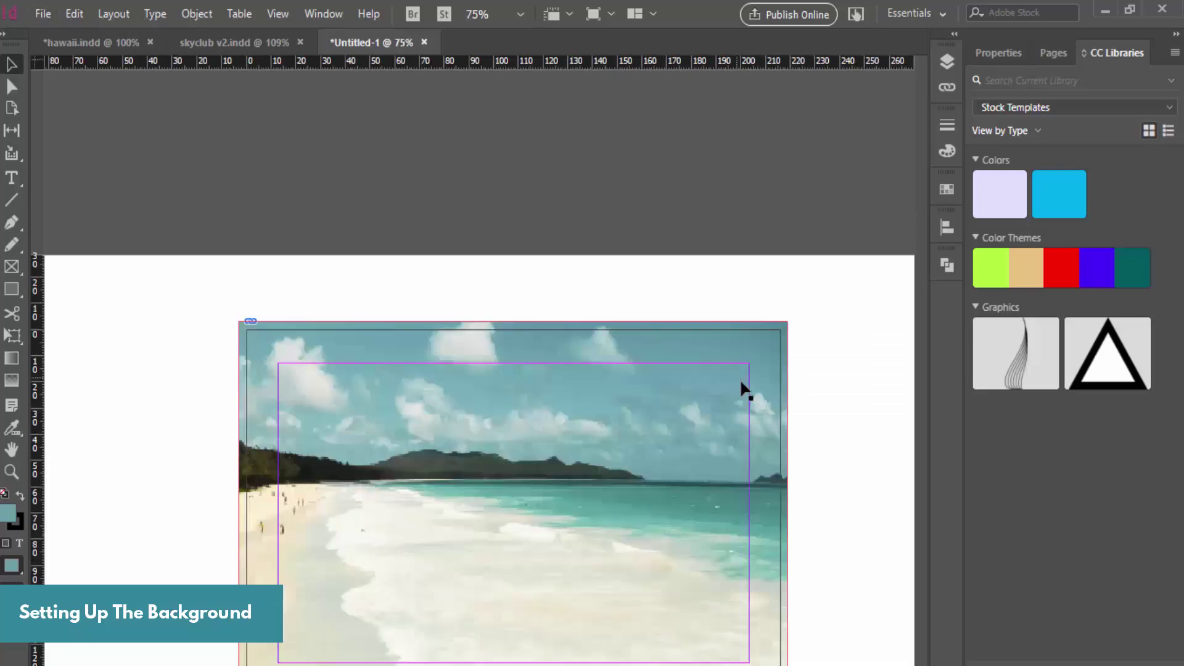
pyautogui.click(281, 13)
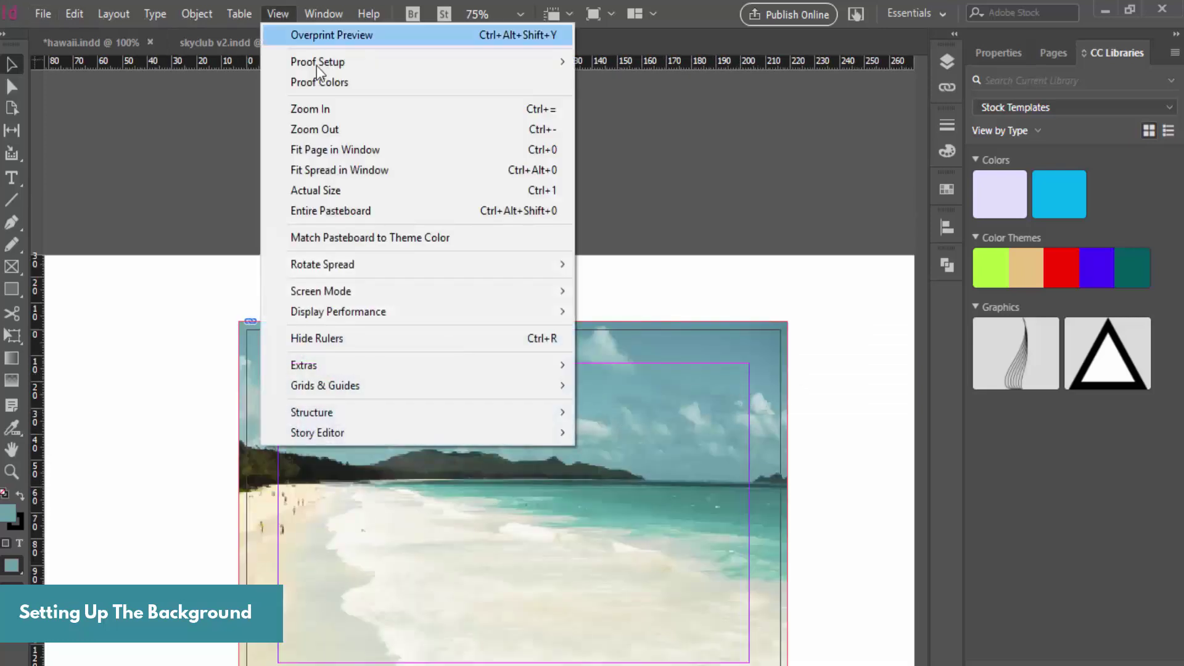
pyautogui.moveTo(381, 308)
pyautogui.click(664, 352)
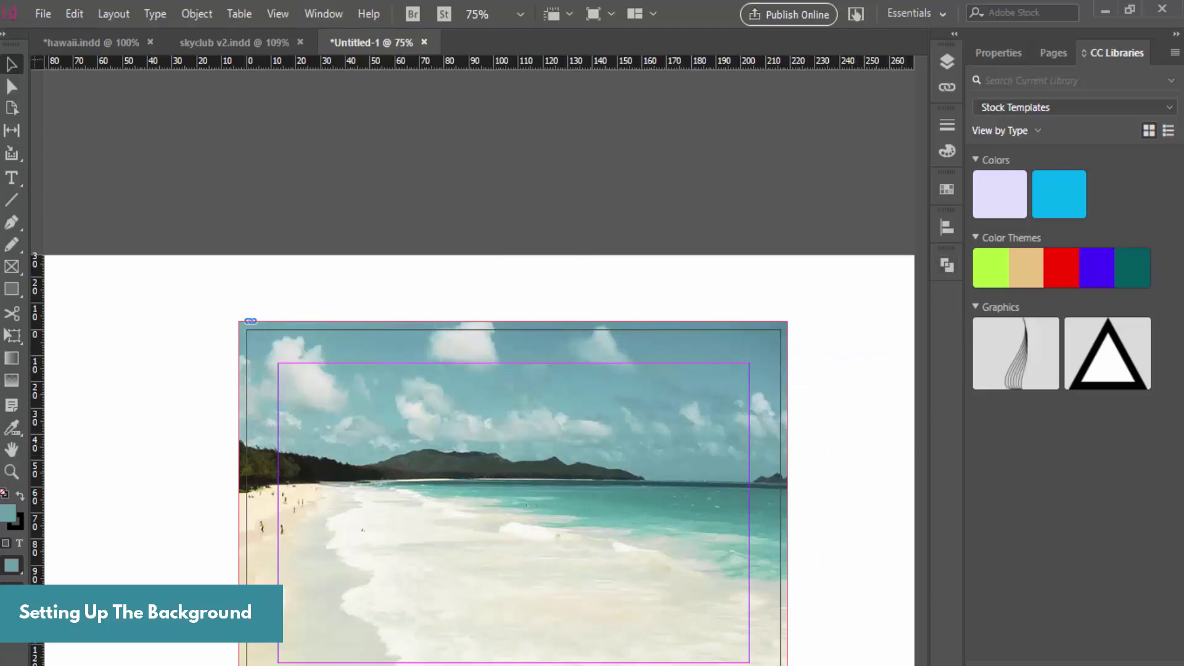
pyautogui.hotkey('ctrl', '=')
pyautogui.hotkey('ctrl', '=')
pyautogui.moveTo(922, 317); pyautogui.dragTo(918, 364)
pyautogui.hotkey('ctrl', '-')
pyautogui.hotkey('ctrl', '-')
pyautogui.hotkey('ctrl', '-')
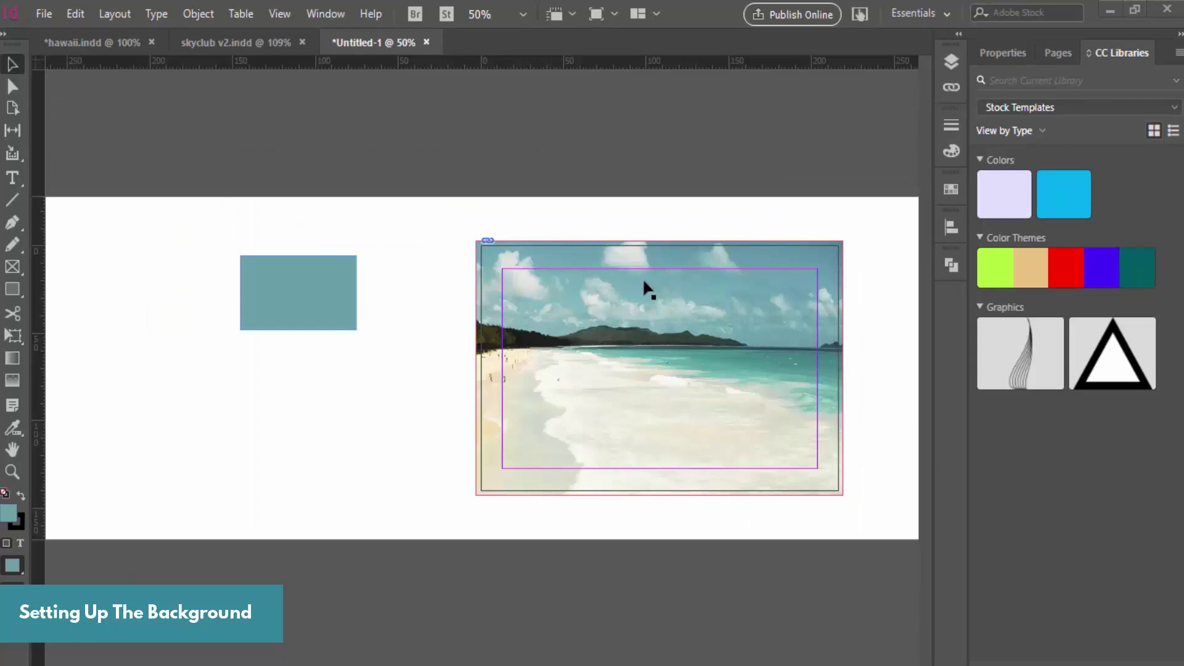
# Consult the finished design in hawaii.indd, and crop the beach photo from the left to the page's vertical centre, about 111 mm wide
pyautogui.click(114, 45)
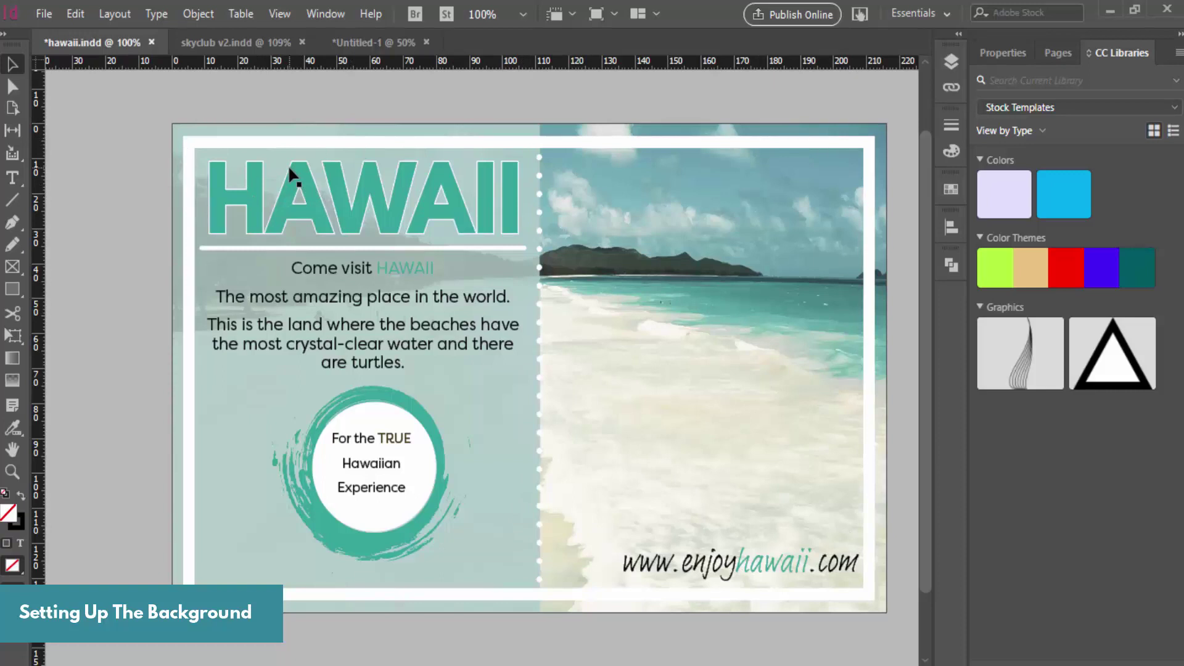
pyautogui.click(387, 53)
pyautogui.click(684, 372)
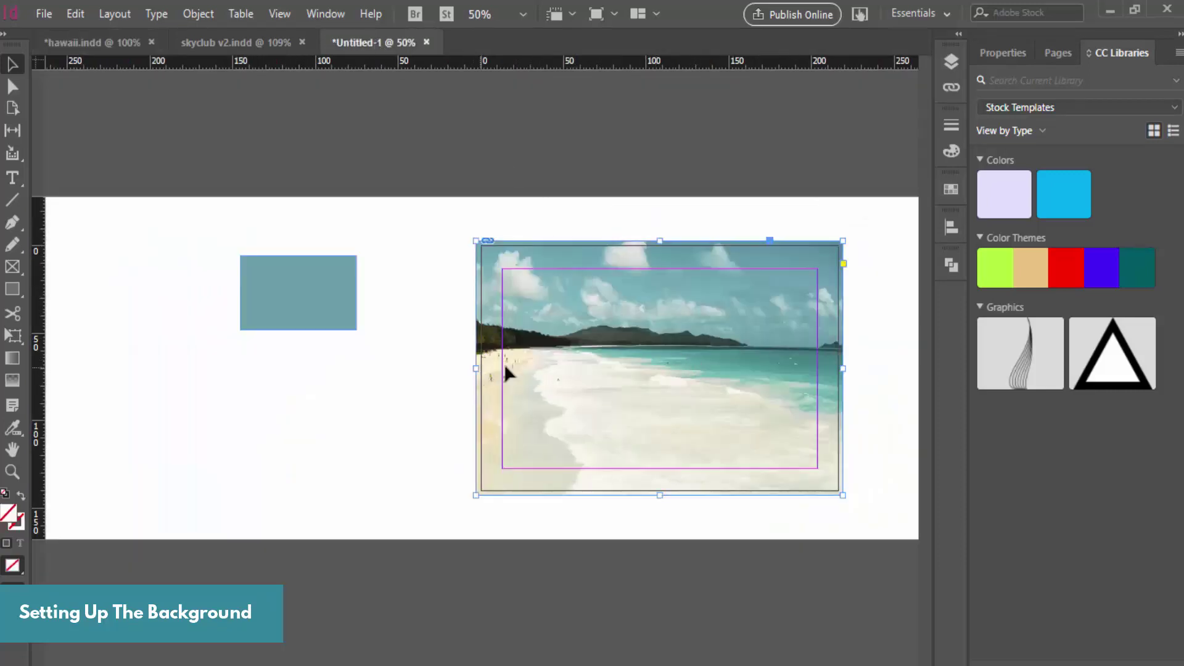
pyautogui.moveTo(475, 367); pyautogui.dragTo(657, 363)
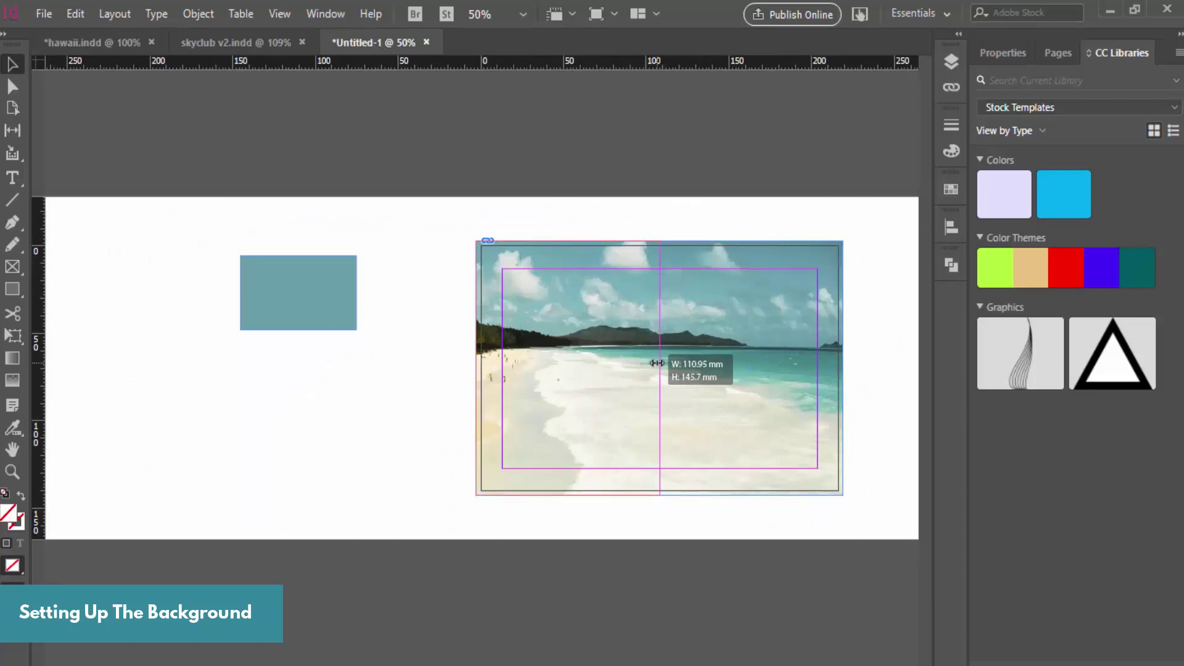
# Finish cropping the beach photo at the page's vertical centre and narrow the teal background rectangle to the left half, 110.95 mm wide
pyautogui.moveTo(657, 364); pyautogui.dragTo(656, 358)
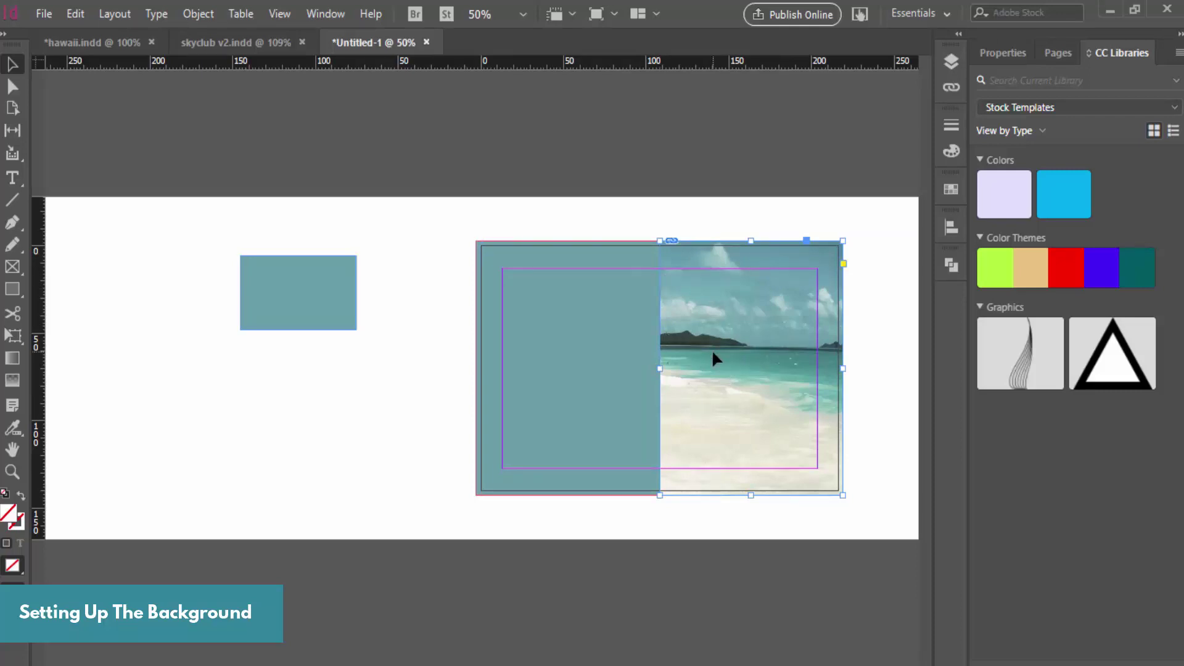
pyautogui.click(618, 338)
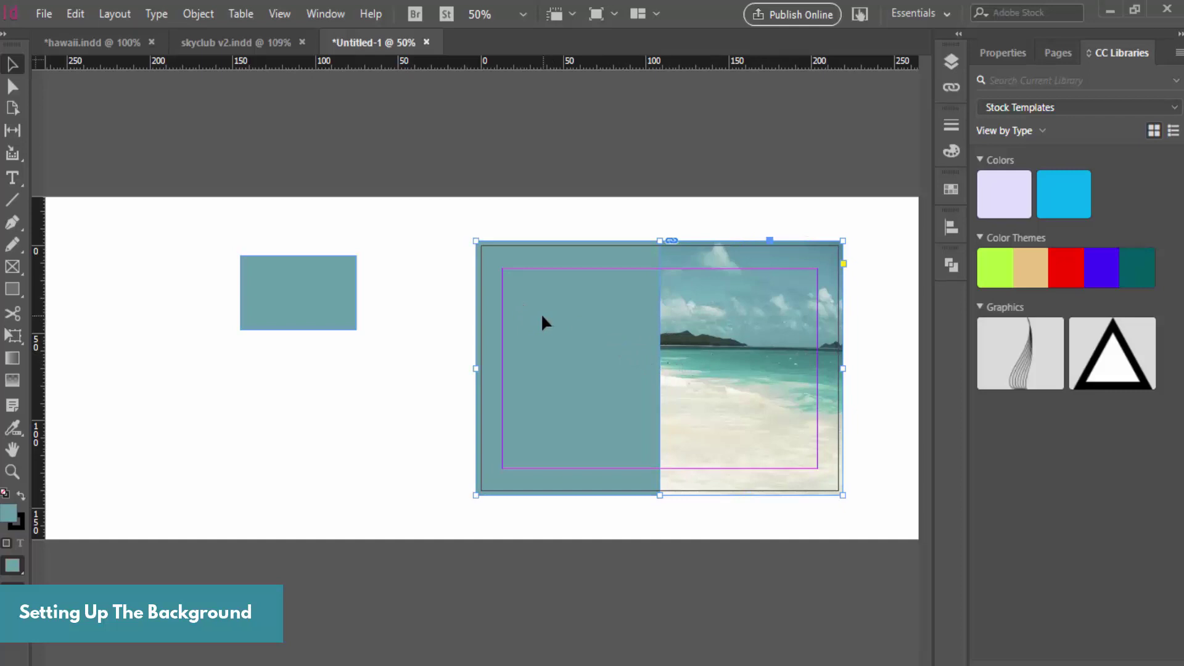
pyautogui.moveTo(843, 368); pyautogui.dragTo(658, 365)
# Send the beach photo to the back and extend its frame to the left bleed edge behind the teal rectangle
pyautogui.click(709, 345)
pyautogui.rightClick(708, 349)
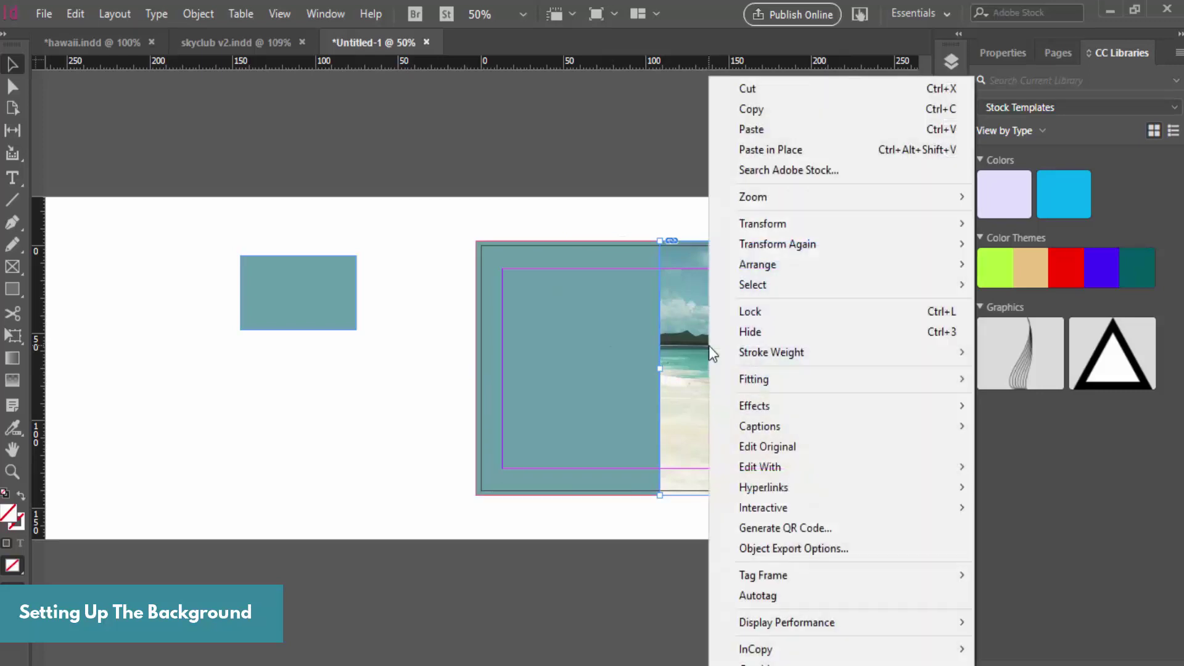
pyautogui.moveTo(767, 270)
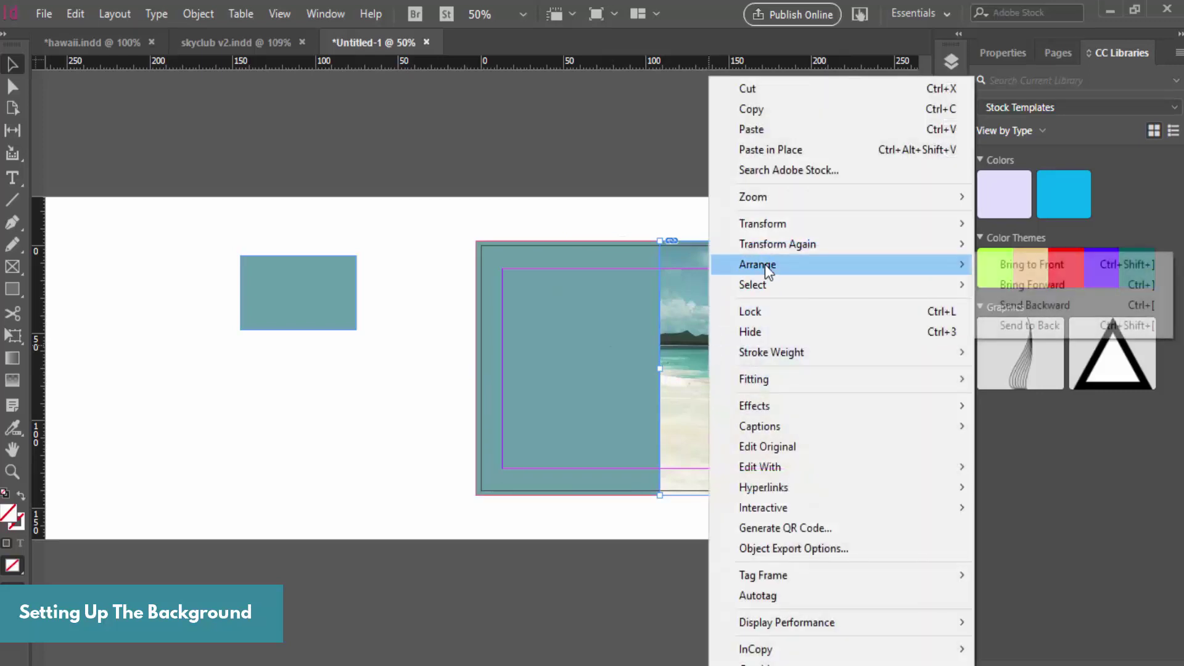
pyautogui.click(1042, 326)
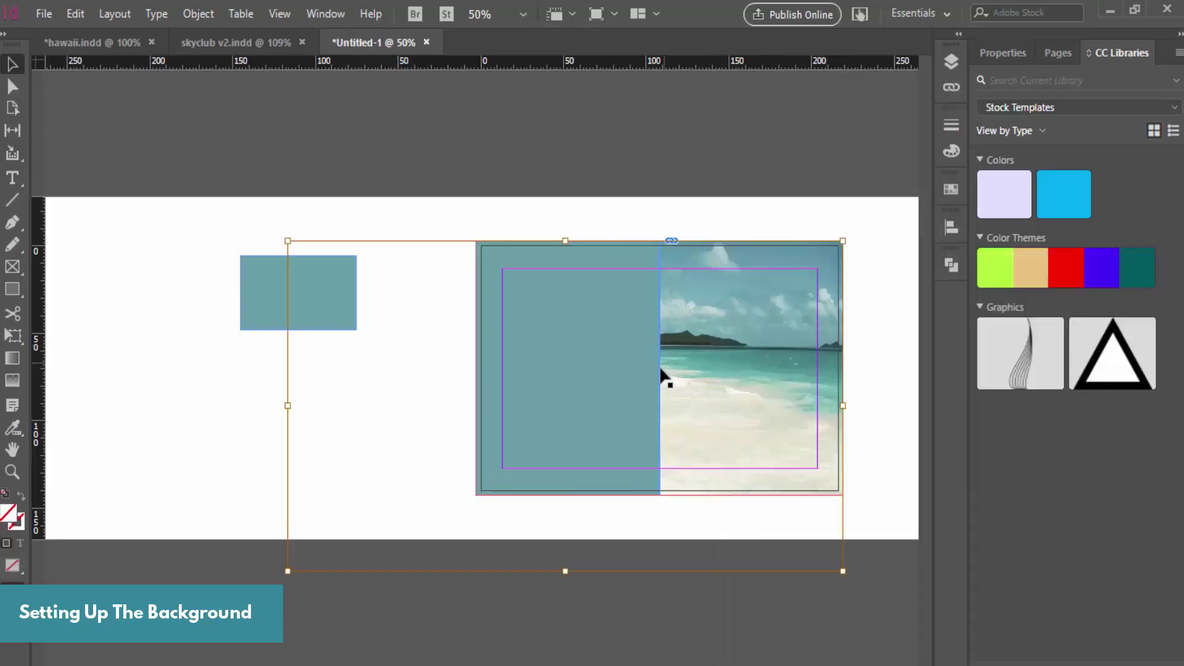
pyautogui.click(801, 359)
pyautogui.moveTo(473, 374); pyautogui.dragTo(473, 373)
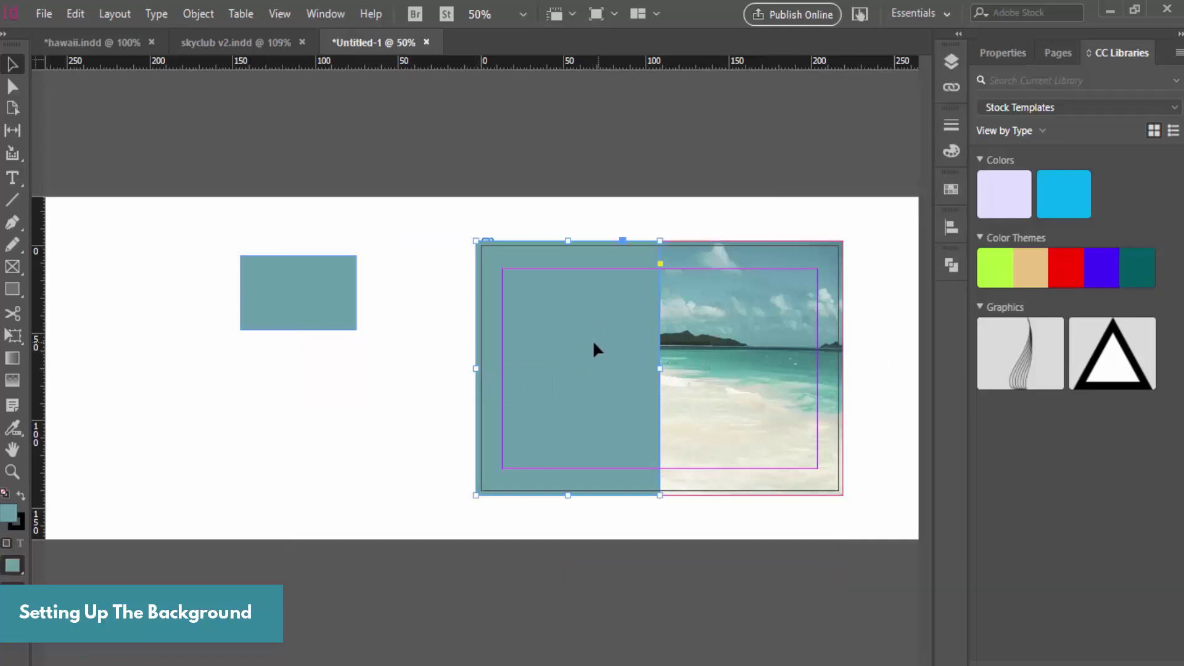
# Lower the opacity of the teal rectangle on the page to about 86%, then clear the selection
pyautogui.click(1002, 62)
pyautogui.click(1109, 307)
pyautogui.moveTo(1103, 331); pyautogui.dragTo(1099, 332)
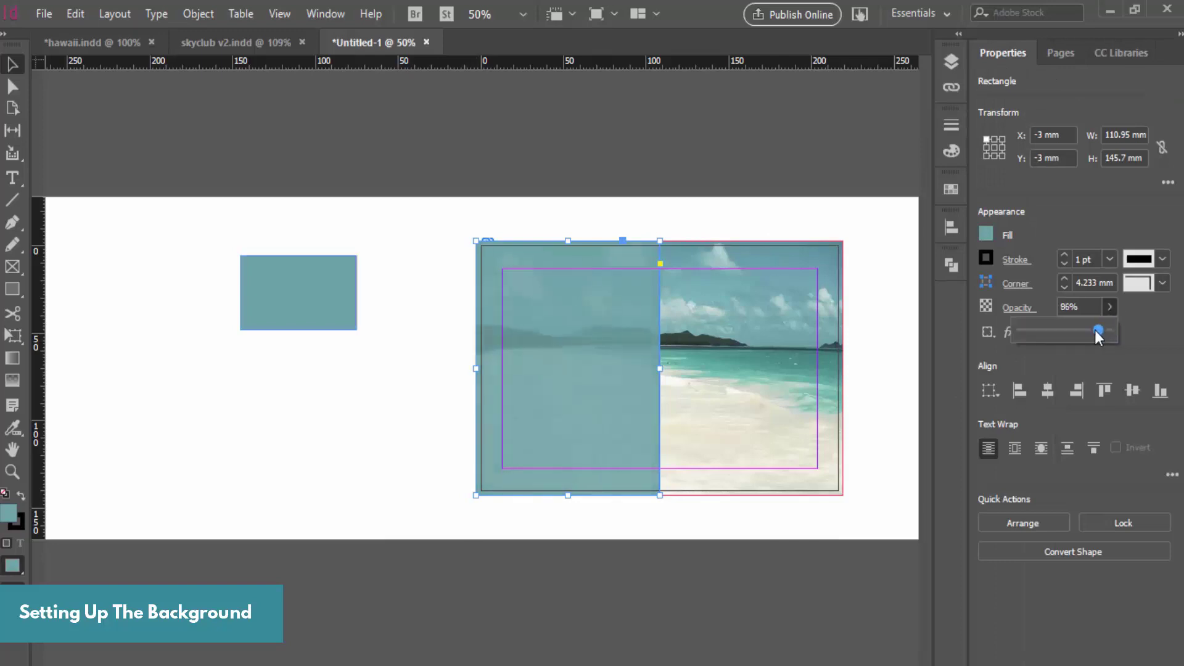
pyautogui.click(1067, 306)
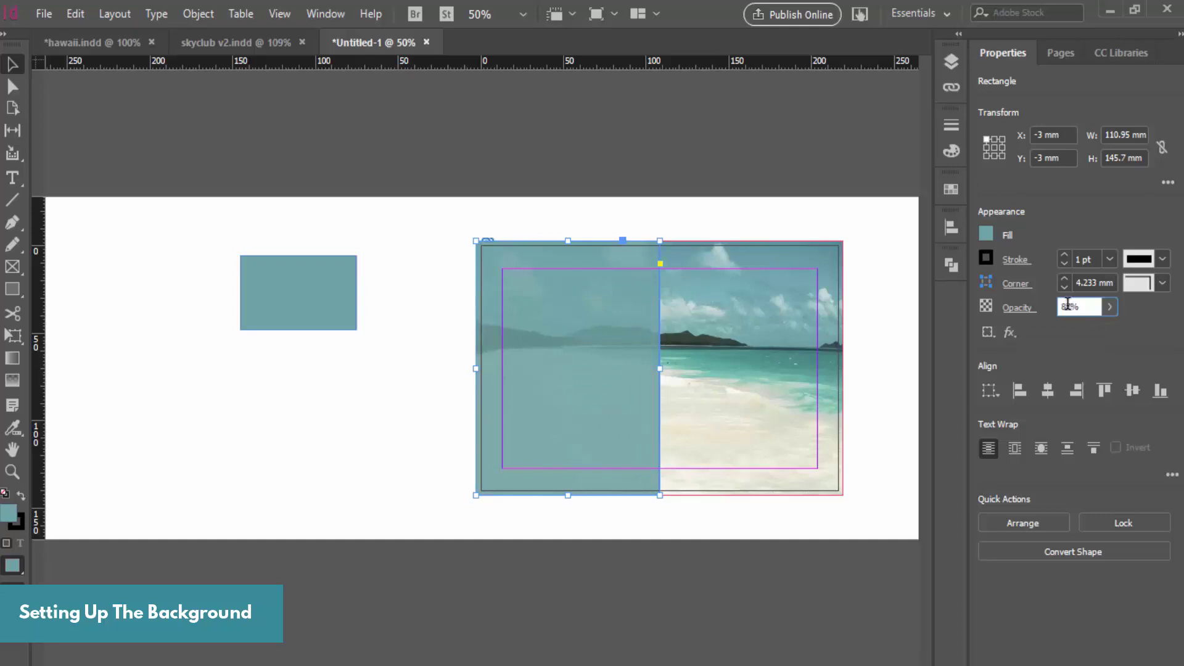
pyautogui.press('Up')
pyautogui.hotkey('ctrl', 'shift', 'a')
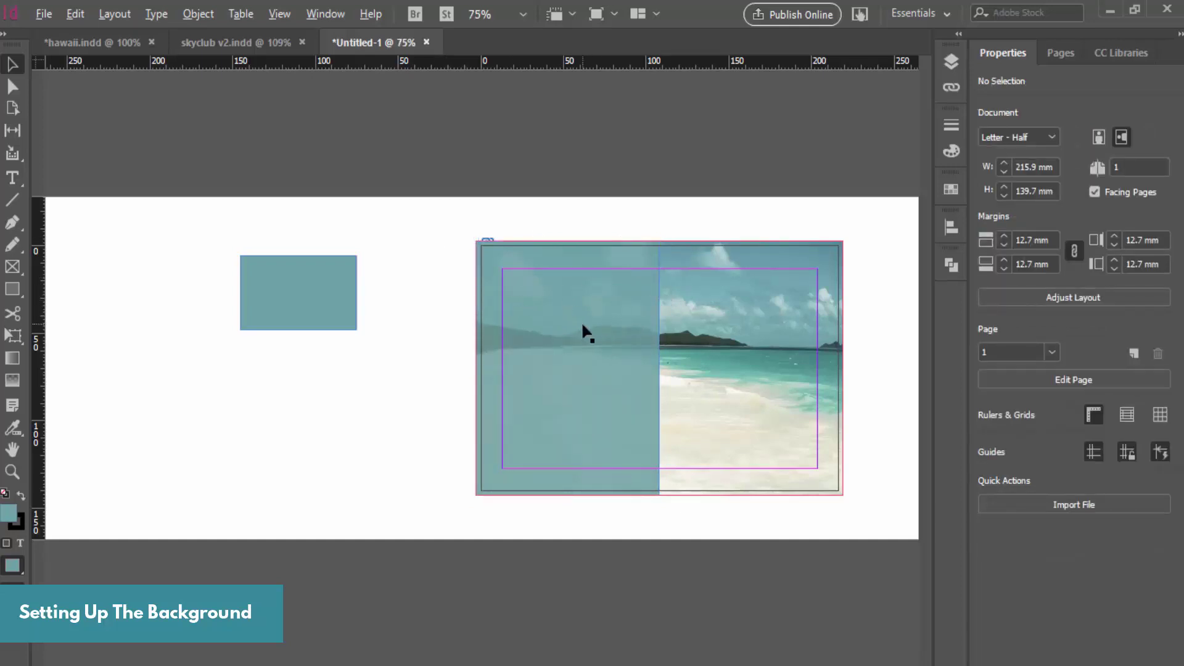
# Delete the small spare teal rectangle from the pasteboard beside the page
pyautogui.scroll(1, 583, 323)
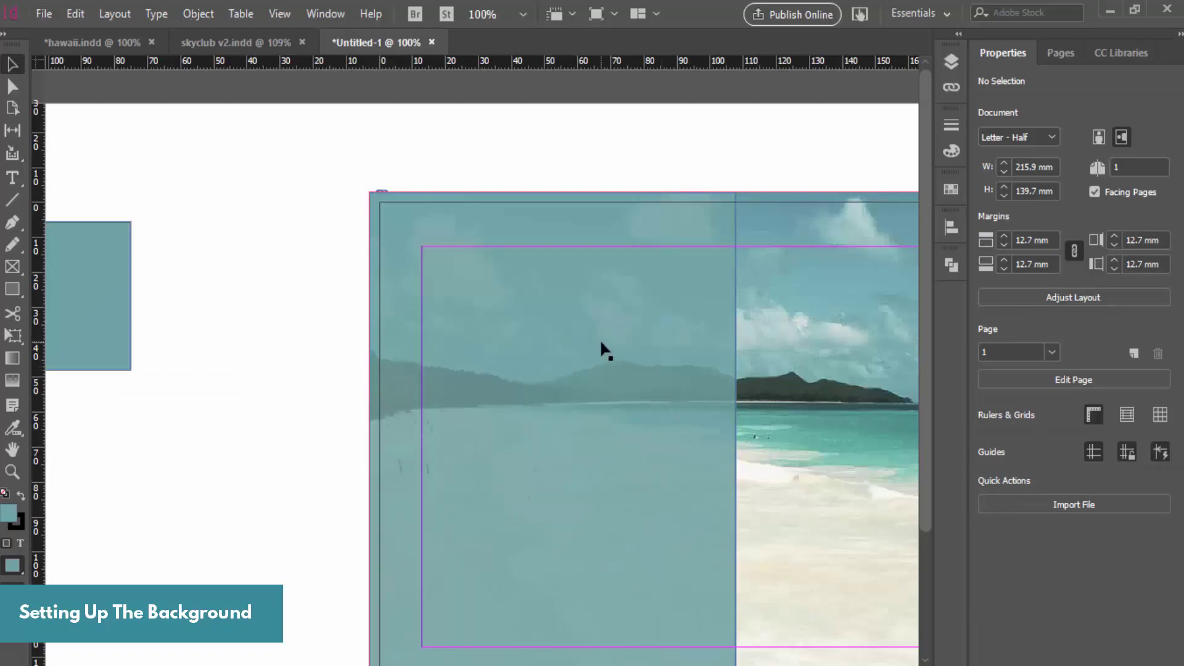
pyautogui.scroll(-1, 600, 342)
pyautogui.click(203, 264)
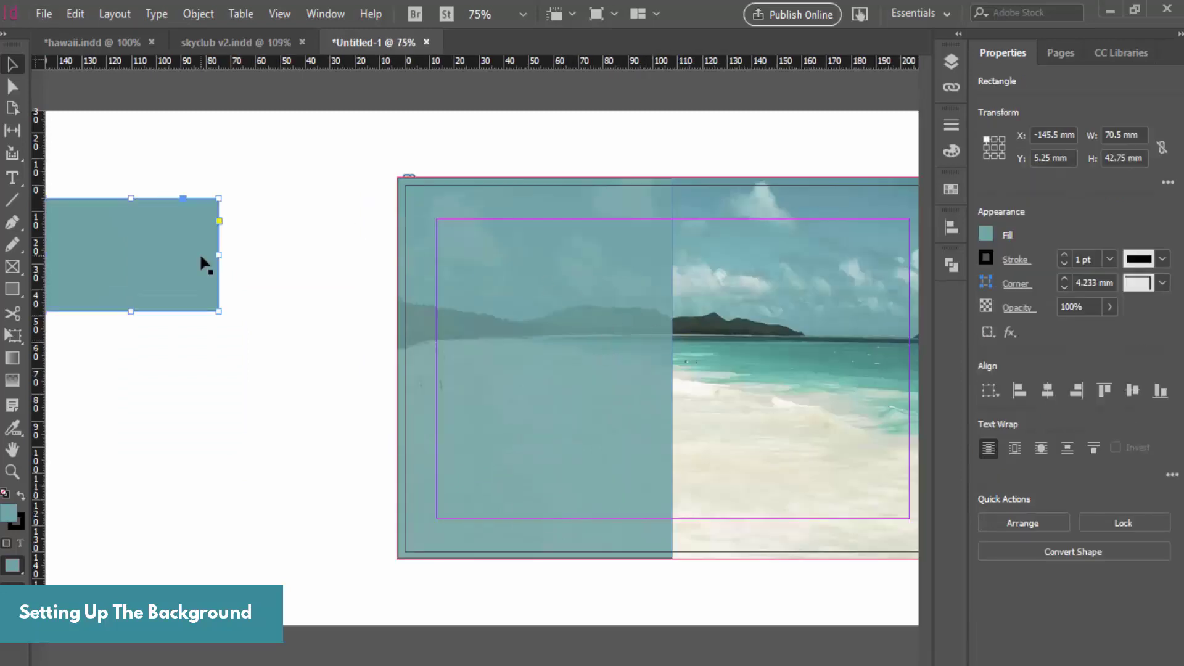
pyautogui.press('Delete')
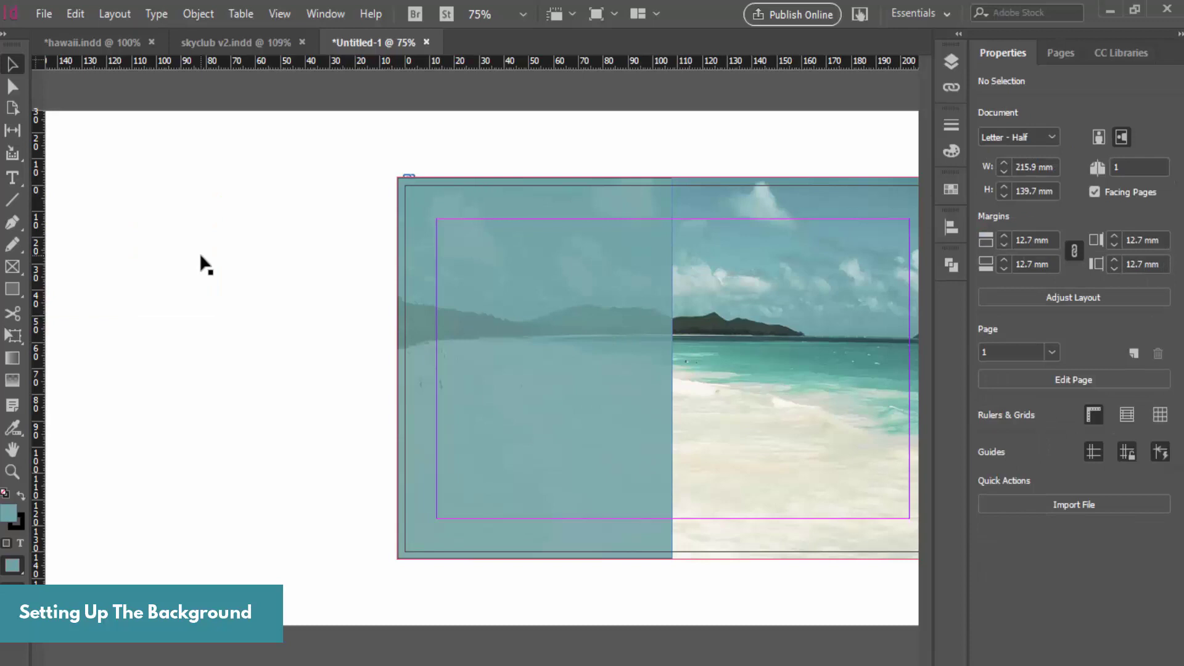
pyautogui.scroll(-1, 469, 379)
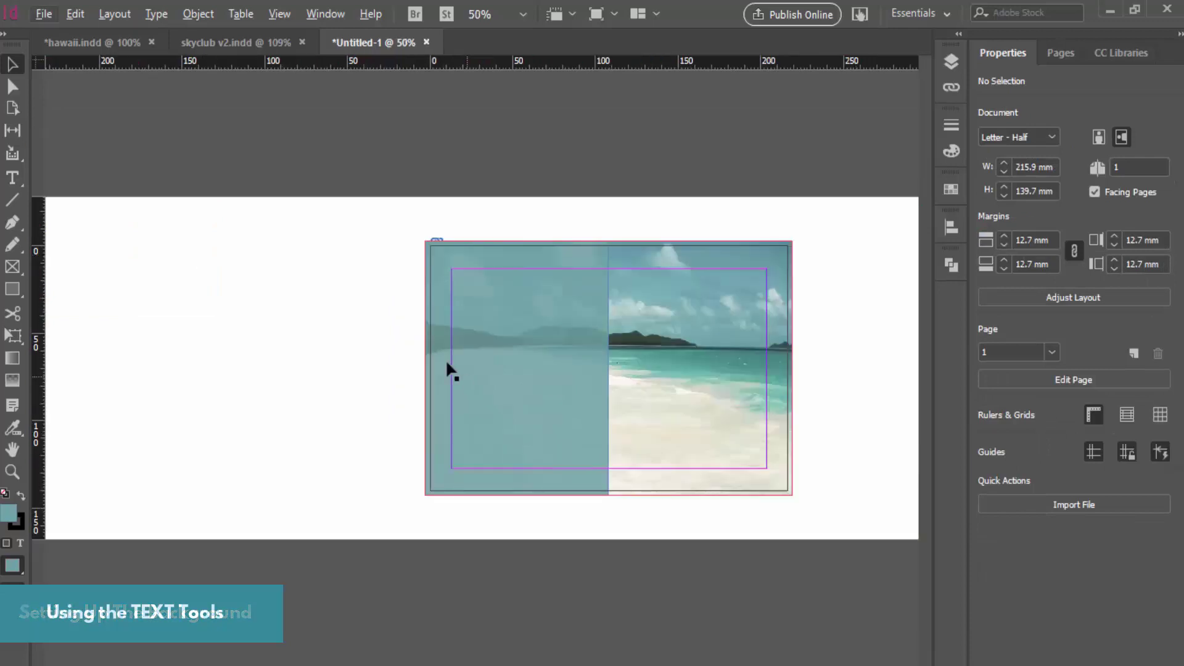
# Create a text frame on the pasteboard left of the page containing "hawaii" and set the text to 72 pt
pyautogui.click(13, 177)
pyautogui.moveTo(166, 267); pyautogui.dragTo(388, 358)
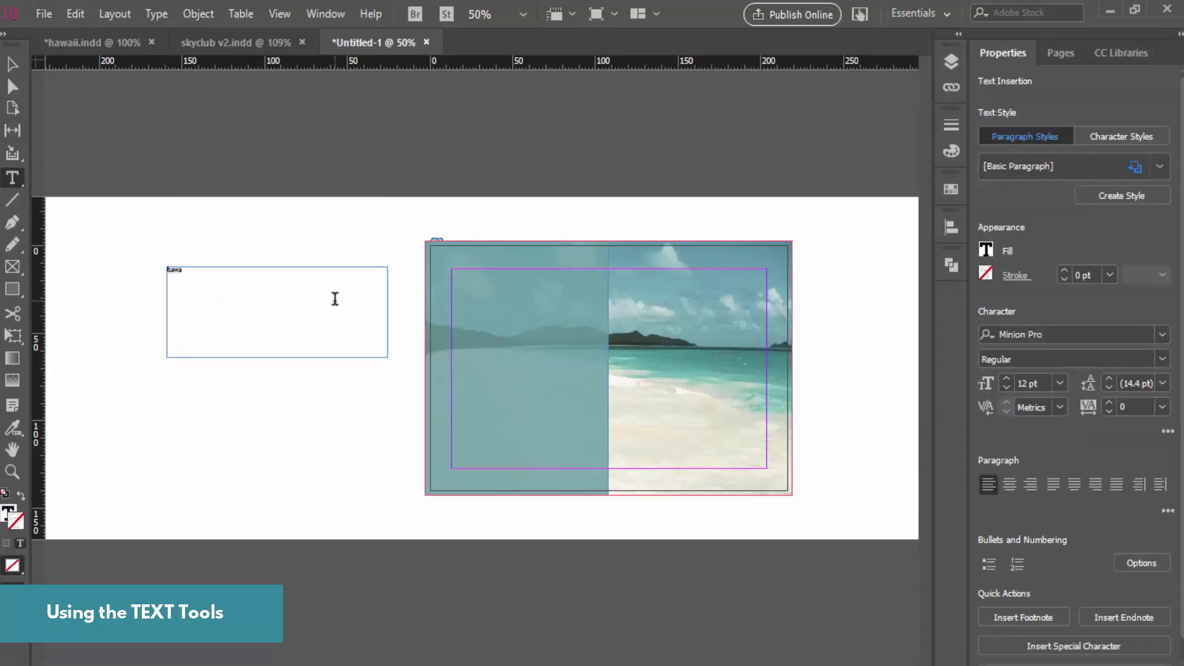
pyautogui.hotkey('ctrl', 'a')
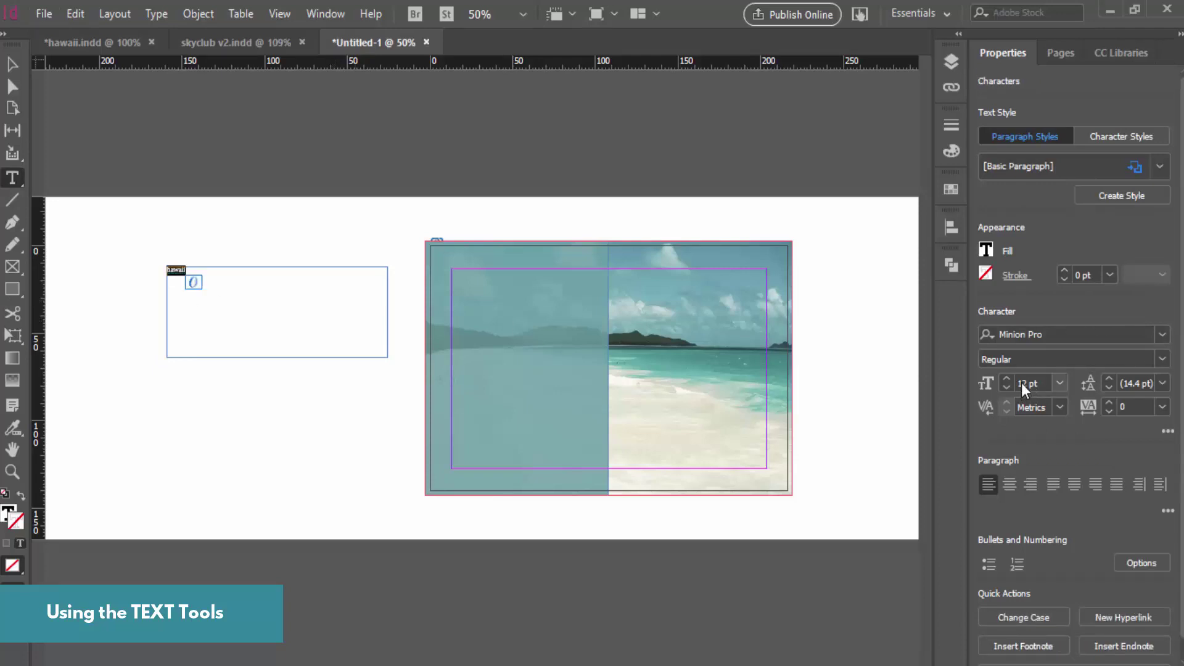
pyautogui.click(1059, 383)
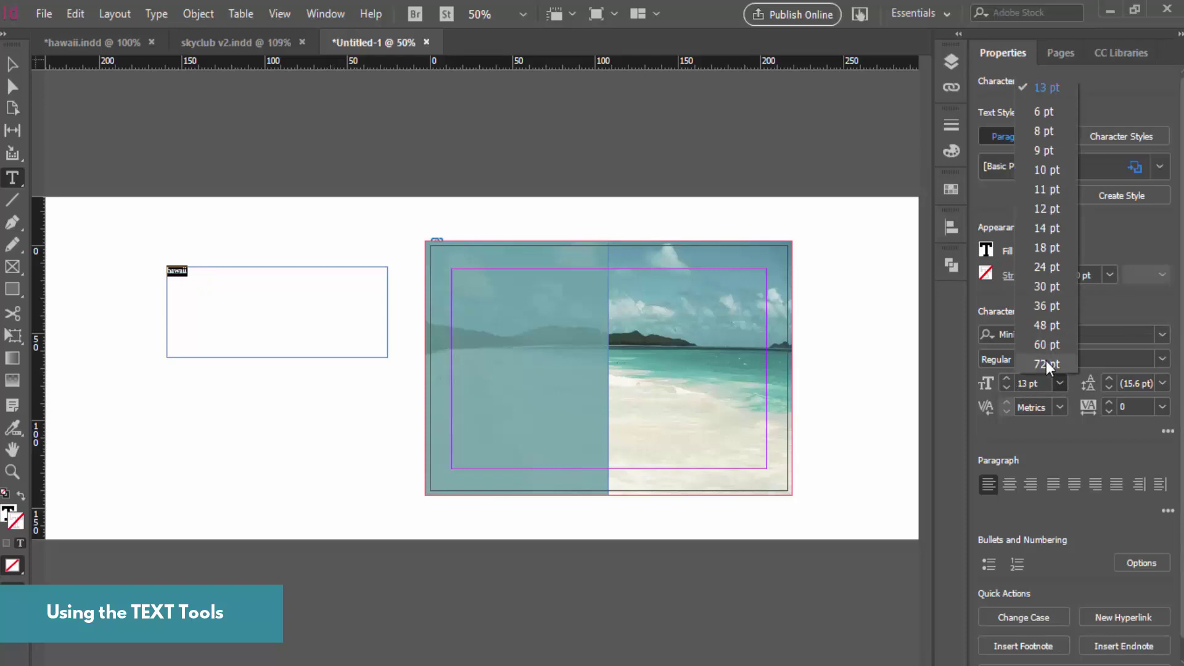
pyautogui.click(1046, 360)
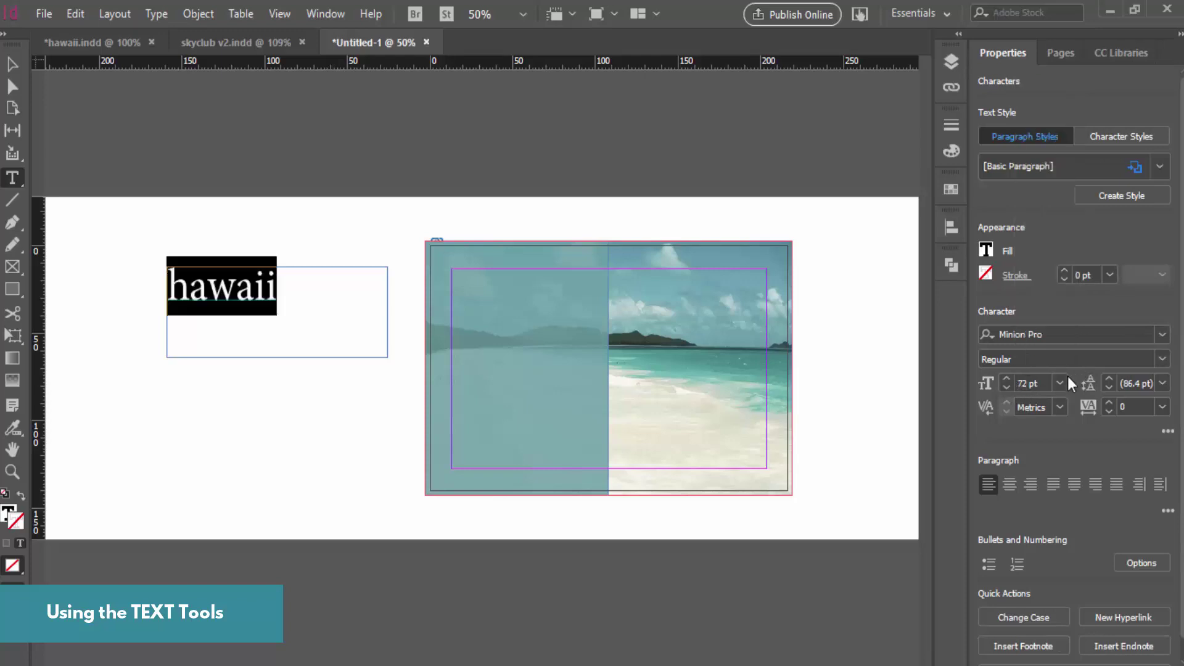
# Browse the active Adobe fonts and set the "hawaii" text in CarlMarx Bold
pyautogui.click(1162, 335)
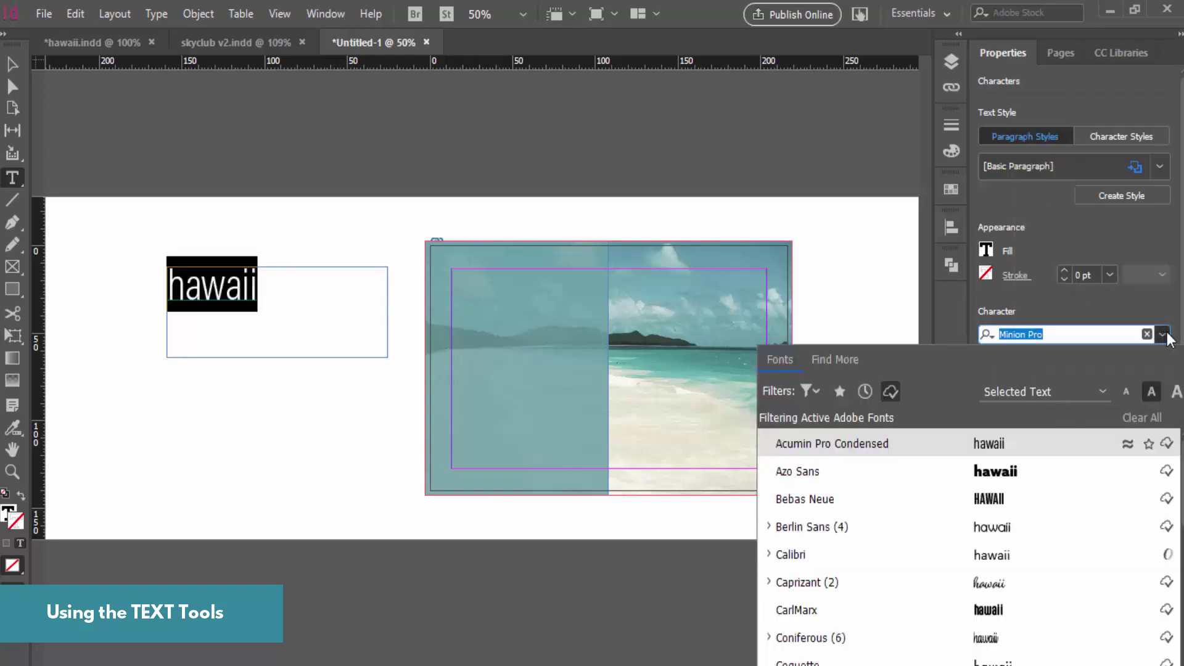
pyautogui.scroll(-1, 1159, 466)
pyautogui.scroll(1, 1159, 466)
pyautogui.scroll(-1, 1034, 480)
pyautogui.scroll(-3, 1038, 493)
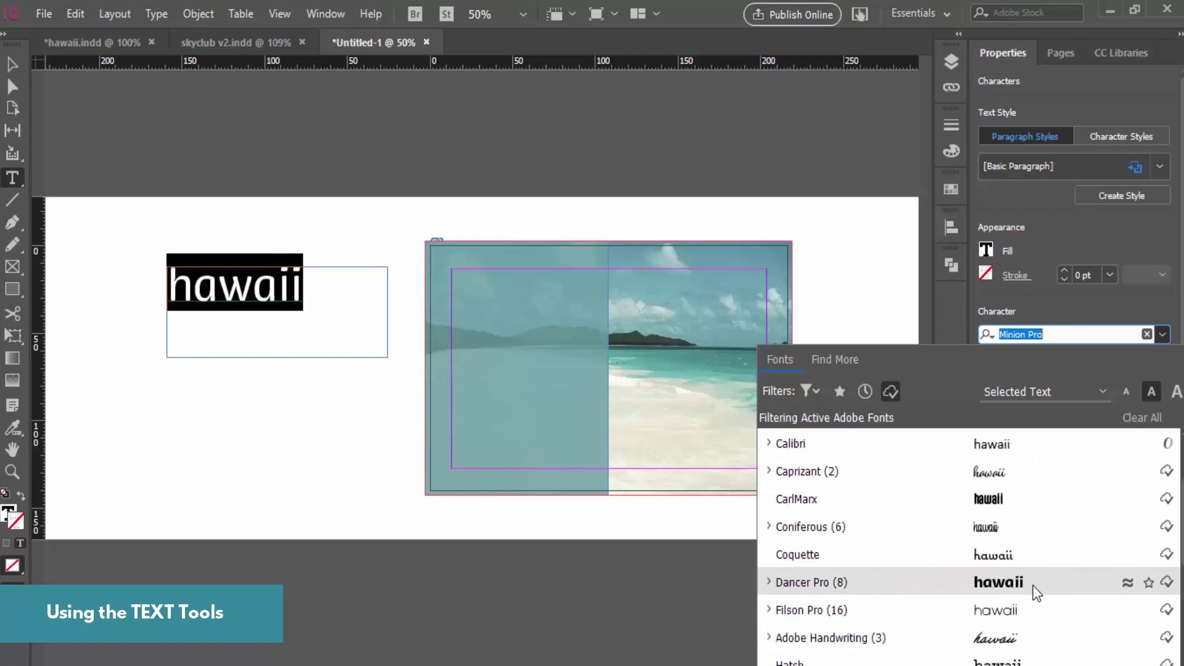
pyautogui.click(984, 500)
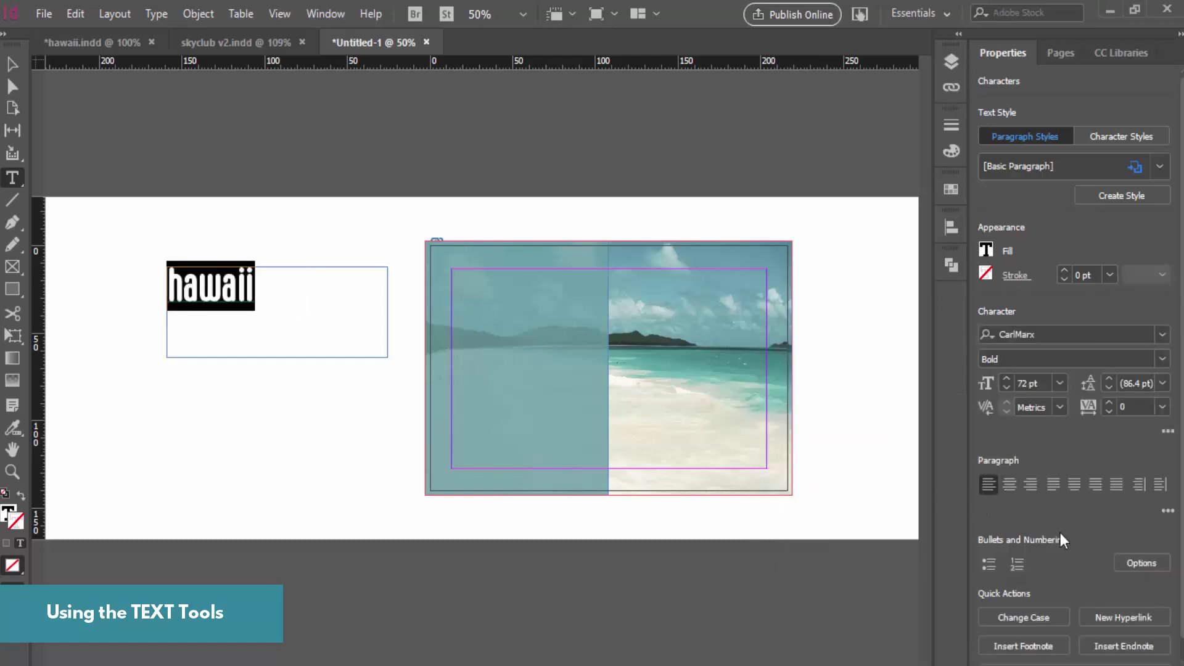
# Change the "hawaii" text to uppercase and set its size to 102 pt
pyautogui.click(1037, 621)
pyautogui.click(1037, 554)
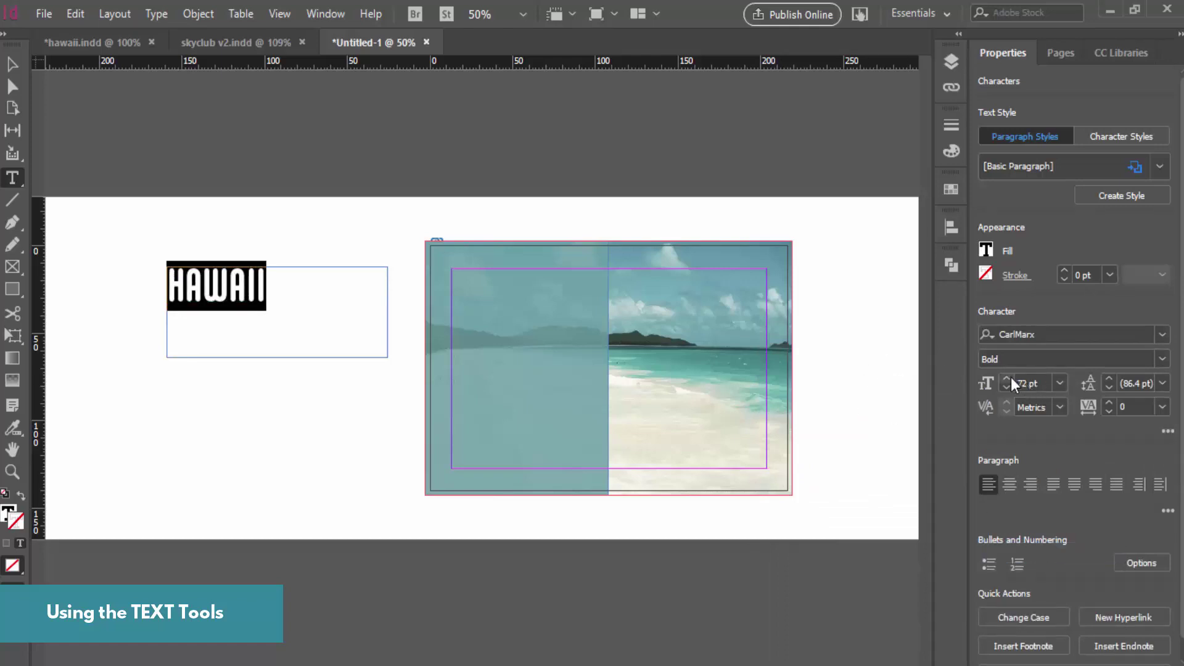
pyautogui.write('102')
pyautogui.press('Return')
# Fill the HAWAII text with the cream R=249 G=235 swatch from the hawaii colours group
pyautogui.click(332, 273)
pyautogui.doubleClick(332, 273)
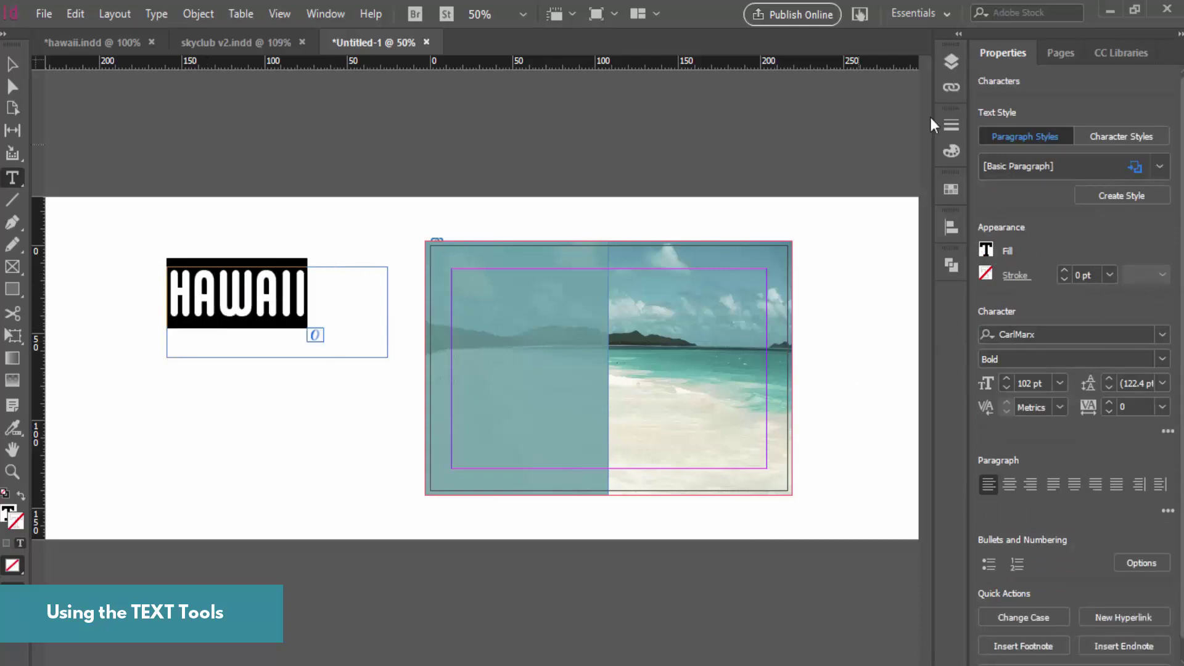
pyautogui.click(991, 250)
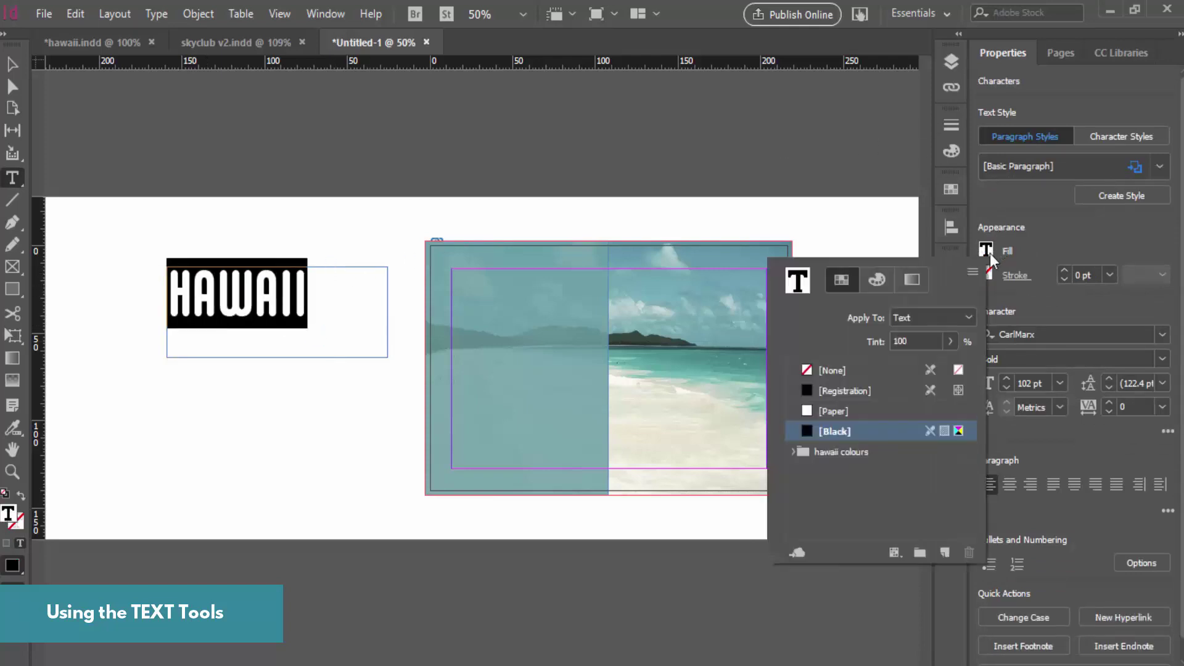
pyautogui.click(793, 452)
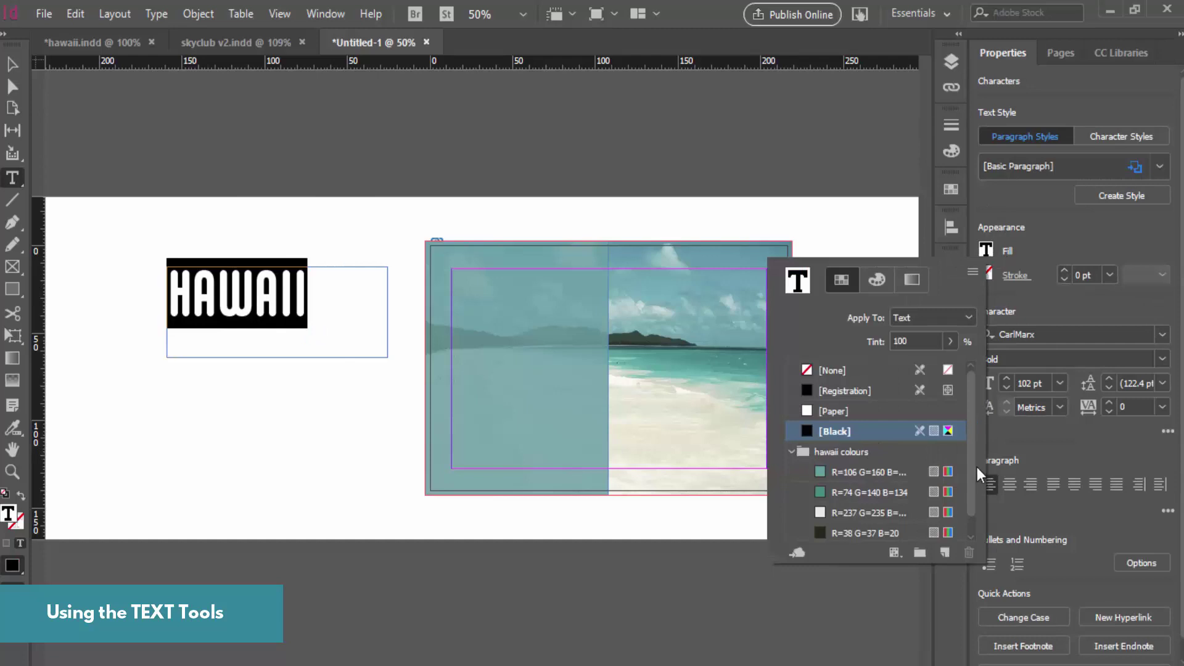
pyautogui.scroll(-1, 873, 487)
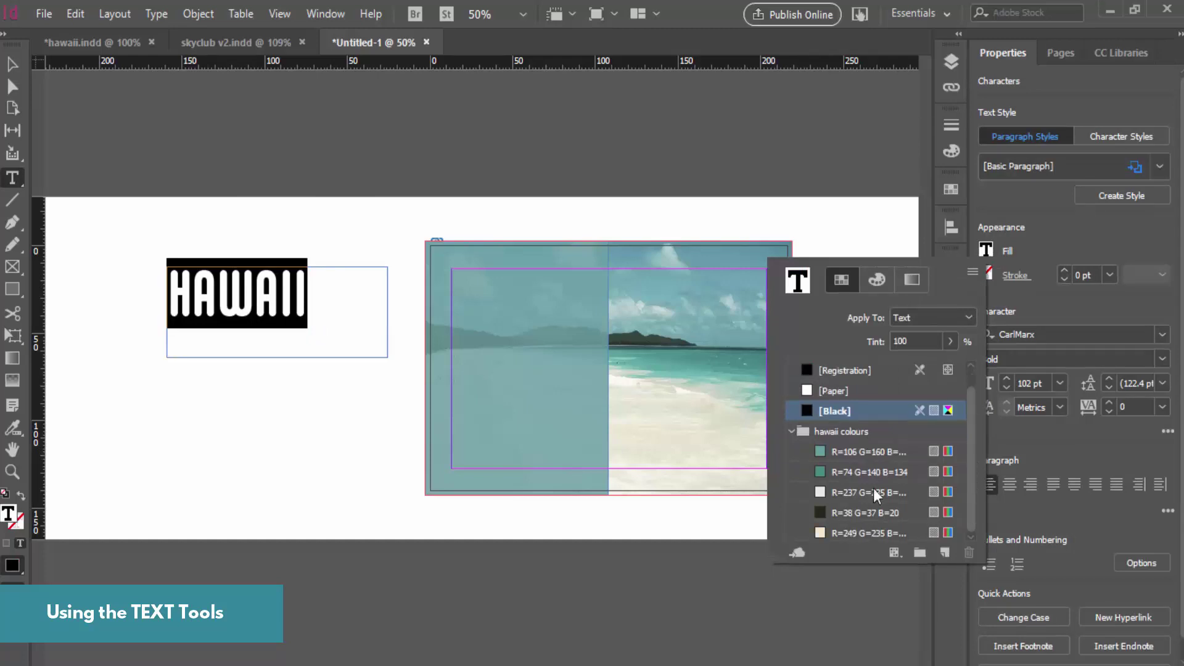
pyautogui.click(819, 534)
pyautogui.click(401, 382)
# Move the HAWAII frame to the page's upper left margin corner and resize it to 95.25 by 33.9 mm, ending at the page's centre
pyautogui.click(12, 64)
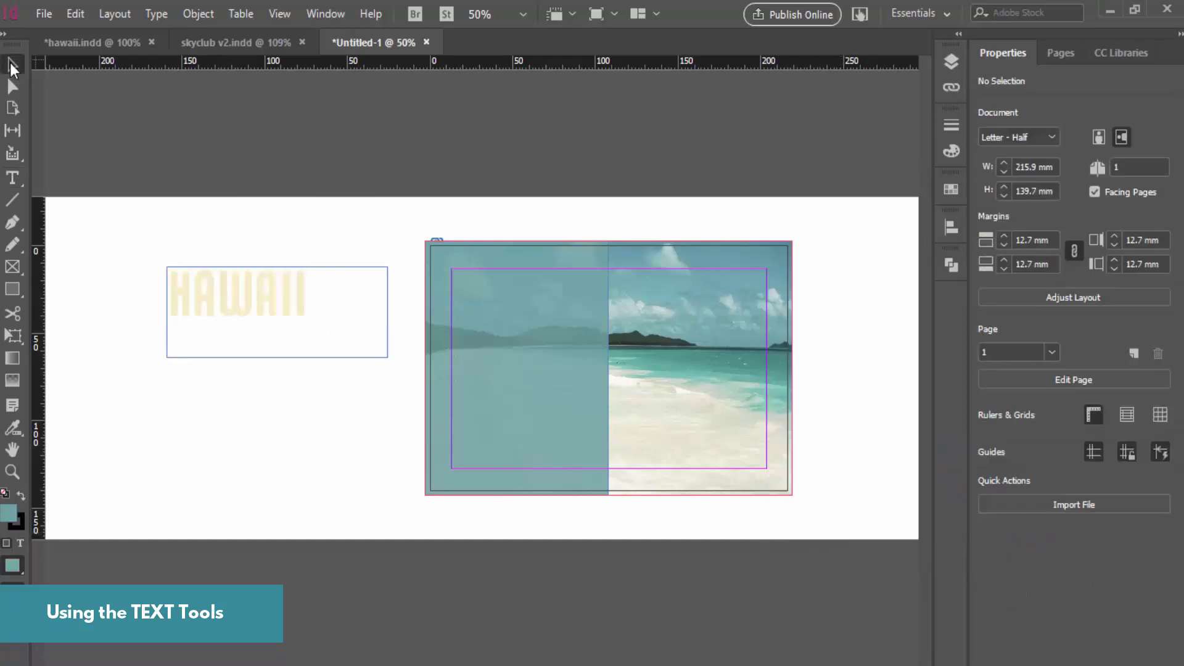
pyautogui.moveTo(198, 301); pyautogui.dragTo(481, 303)
pyautogui.moveTo(673, 314); pyautogui.dragTo(607, 314)
pyautogui.moveTo(529, 358); pyautogui.dragTo(529, 327)
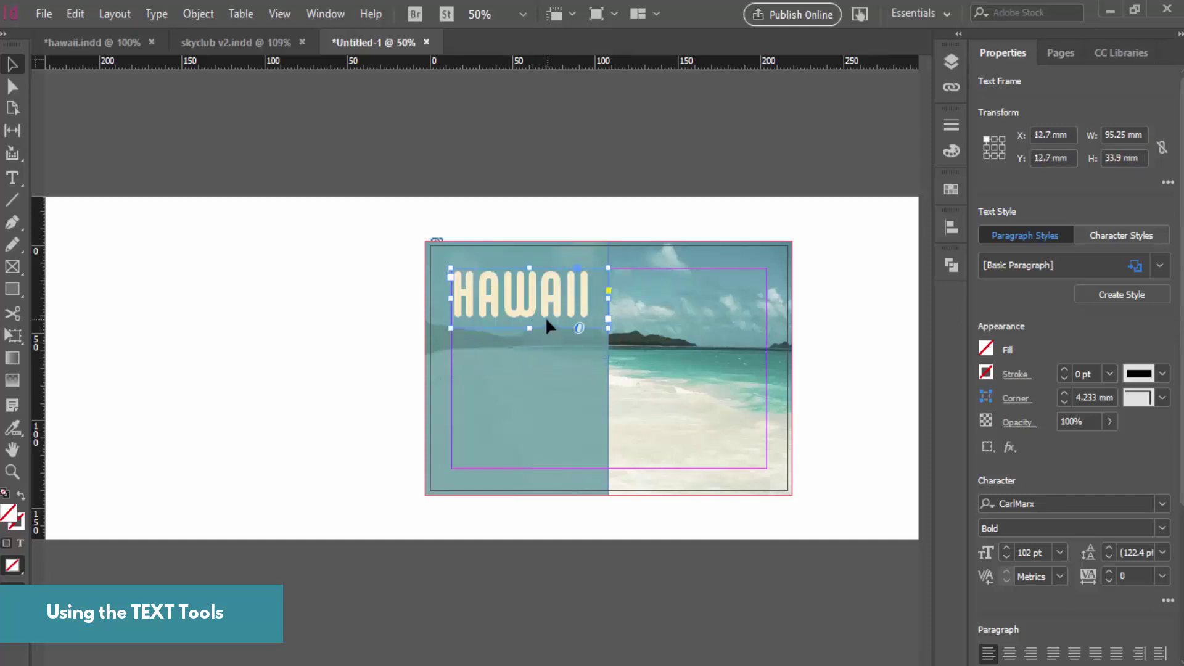
# Centre the HAWAII text horizontally within its frame and deselect it
pyautogui.hotkey('ctrl', '=')
pyautogui.hotkey('ctrl', '=')
pyautogui.hotkey('ctrl', '=')
pyautogui.hotkey('ctrl', '=')
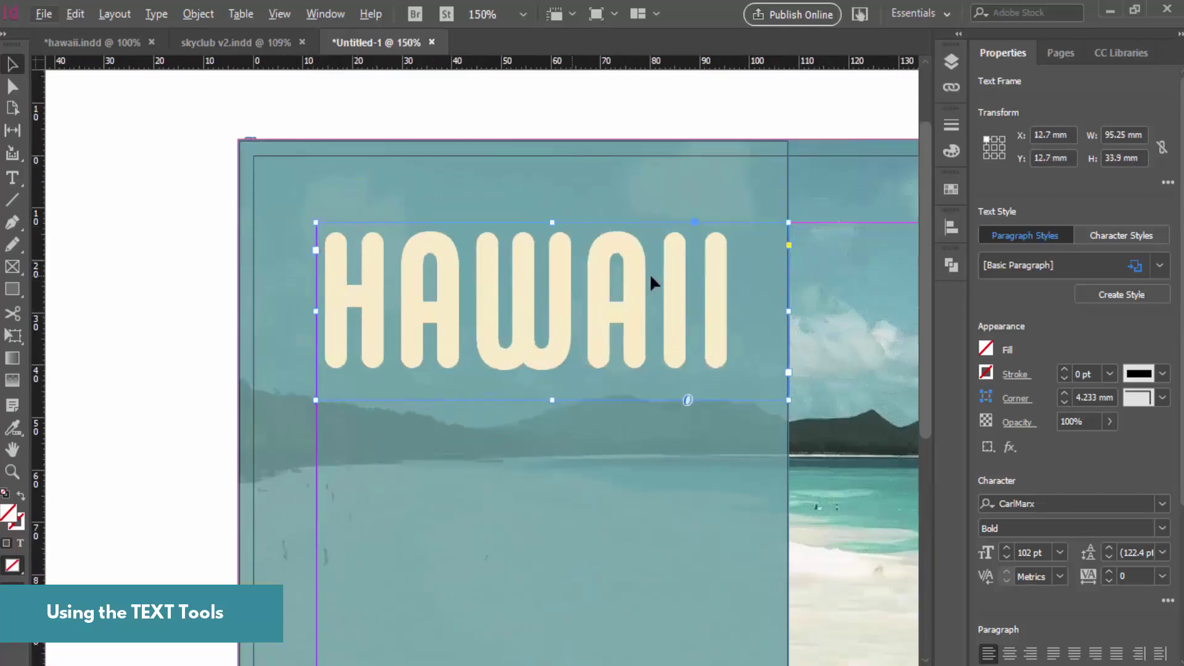
pyautogui.doubleClick(531, 312)
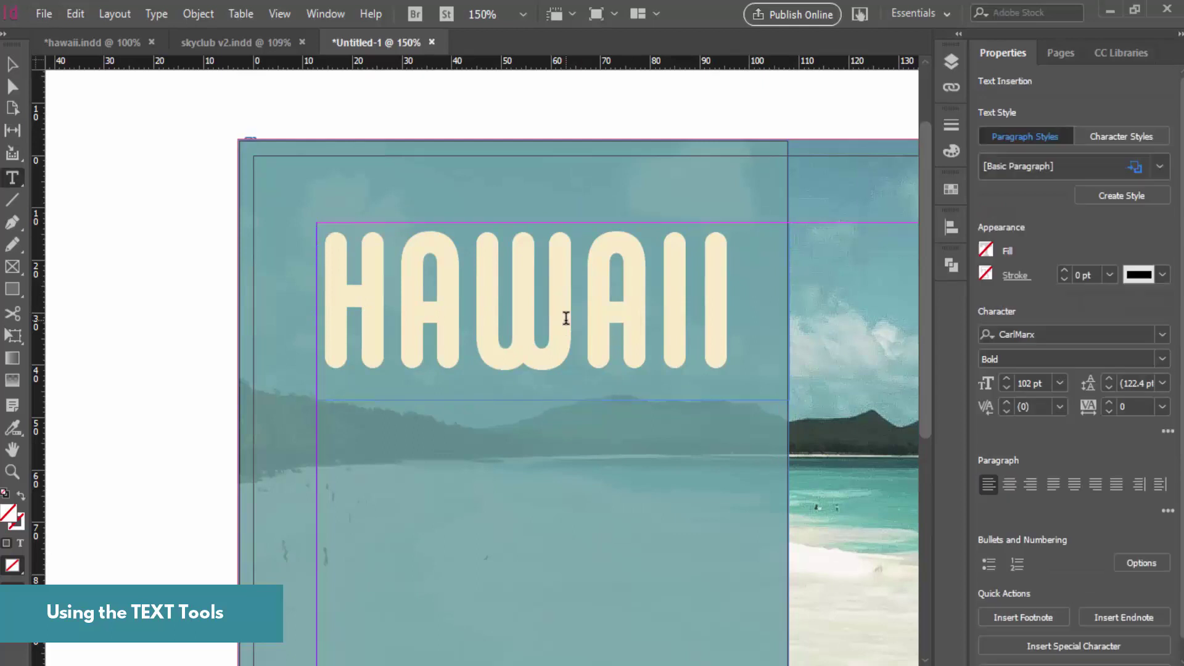
pyautogui.moveTo(710, 318); pyautogui.dragTo(341, 286)
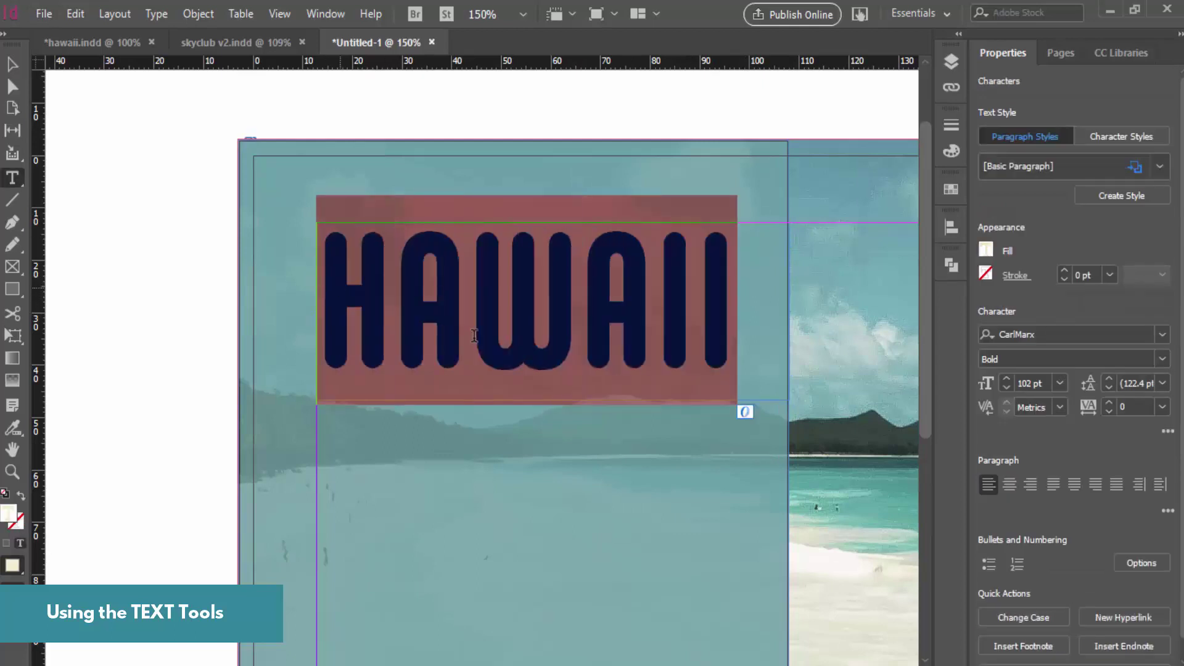
pyautogui.click(1009, 485)
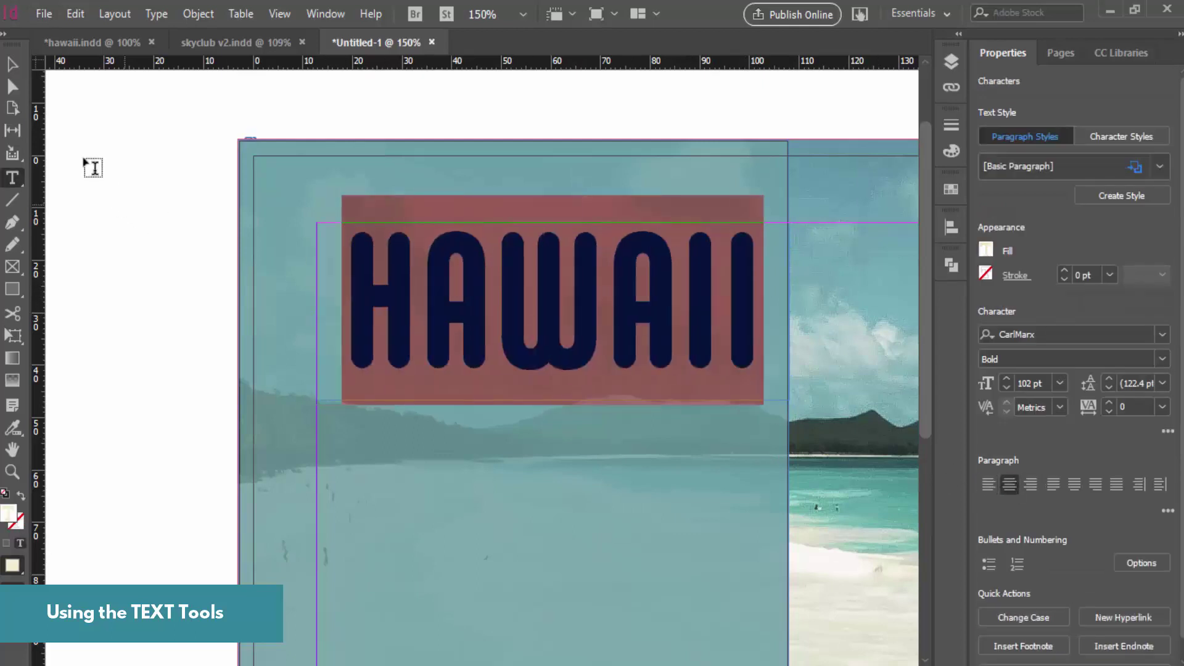
pyautogui.click(16, 62)
pyautogui.click(99, 188)
# Apply a 2 pt stroke to the HAWAII text using the R=106 G=160 swatch from the hawaii colours group, leaving the text deselected
pyautogui.hotkey('ctrl', '-')
pyautogui.hotkey('ctrl', '-')
pyautogui.hotkey('ctrl', '-')
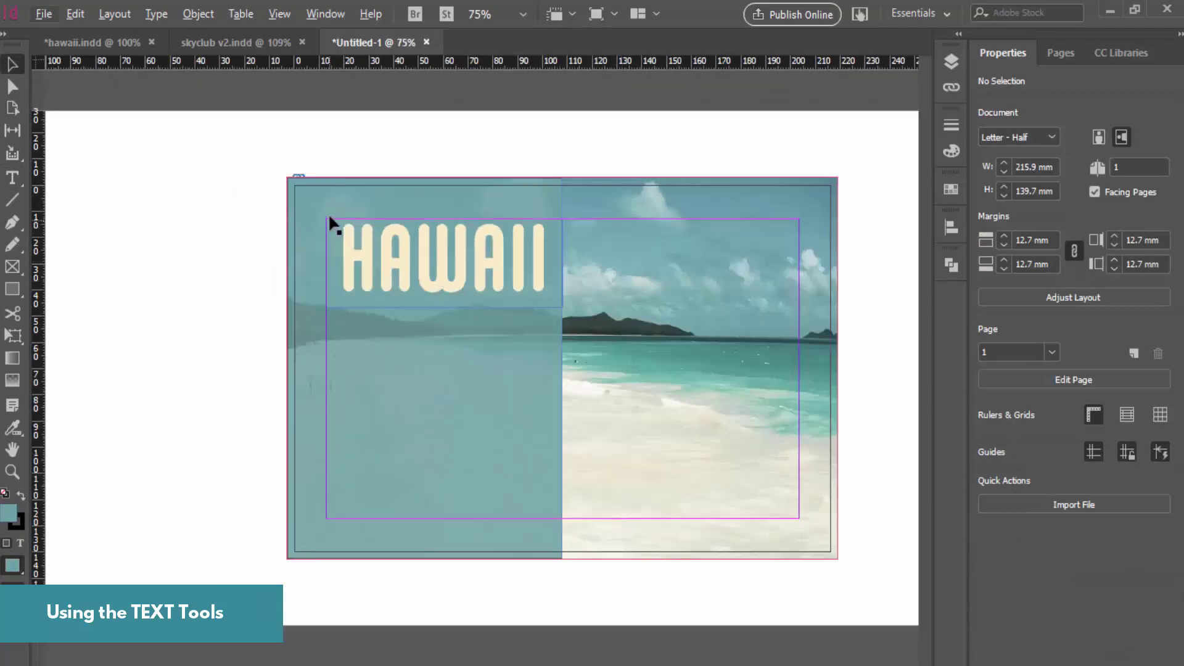
pyautogui.tripleClick(459, 274)
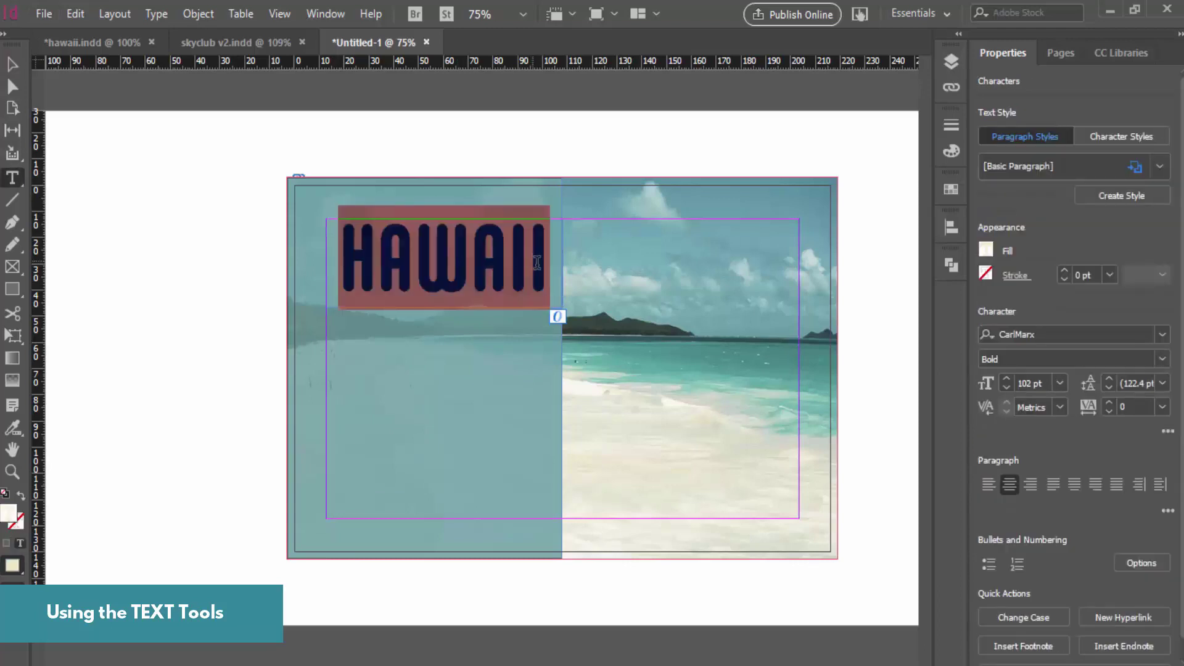
pyautogui.click(985, 273)
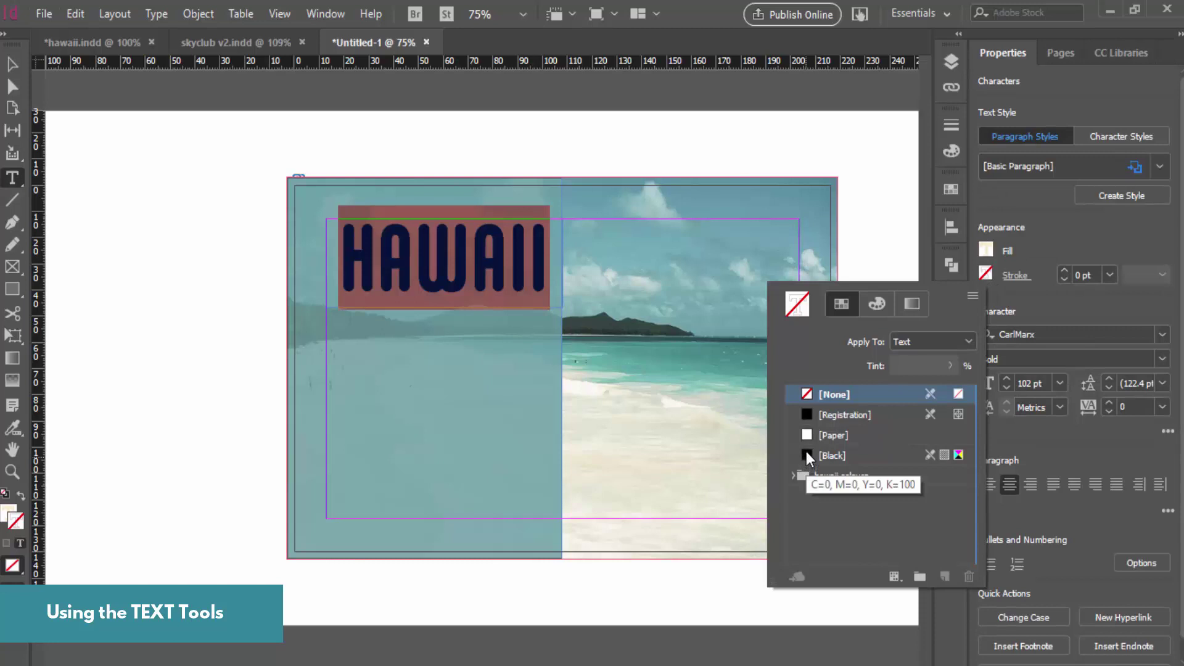
pyautogui.click(792, 475)
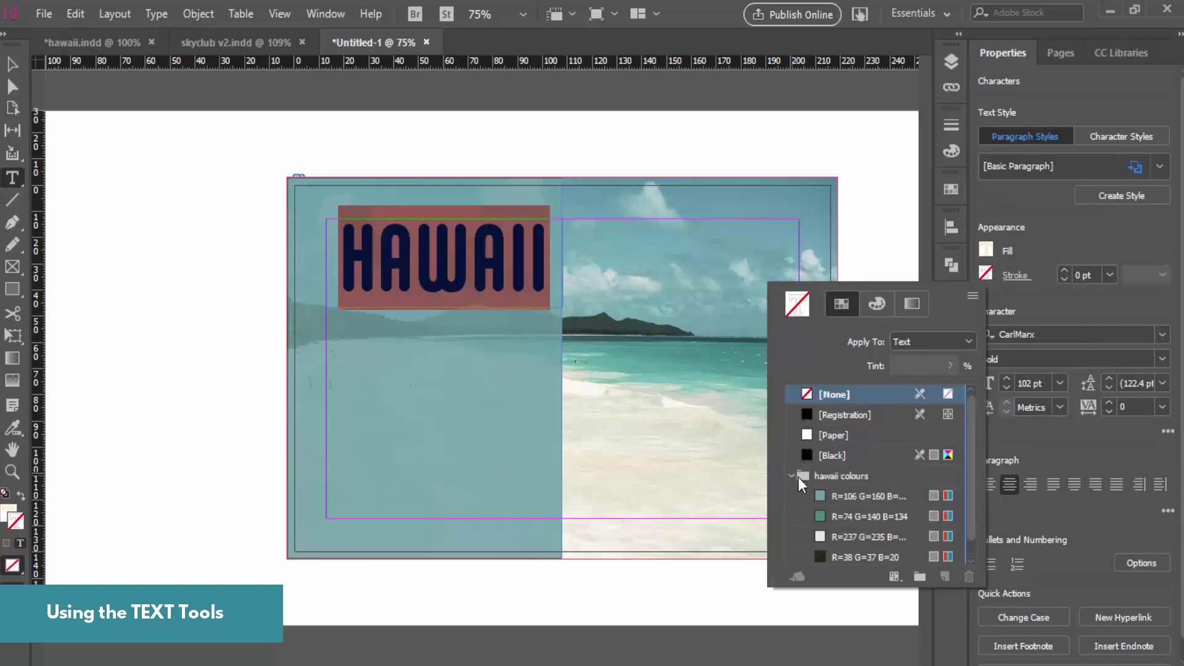
pyautogui.scroll(-1, 875, 501)
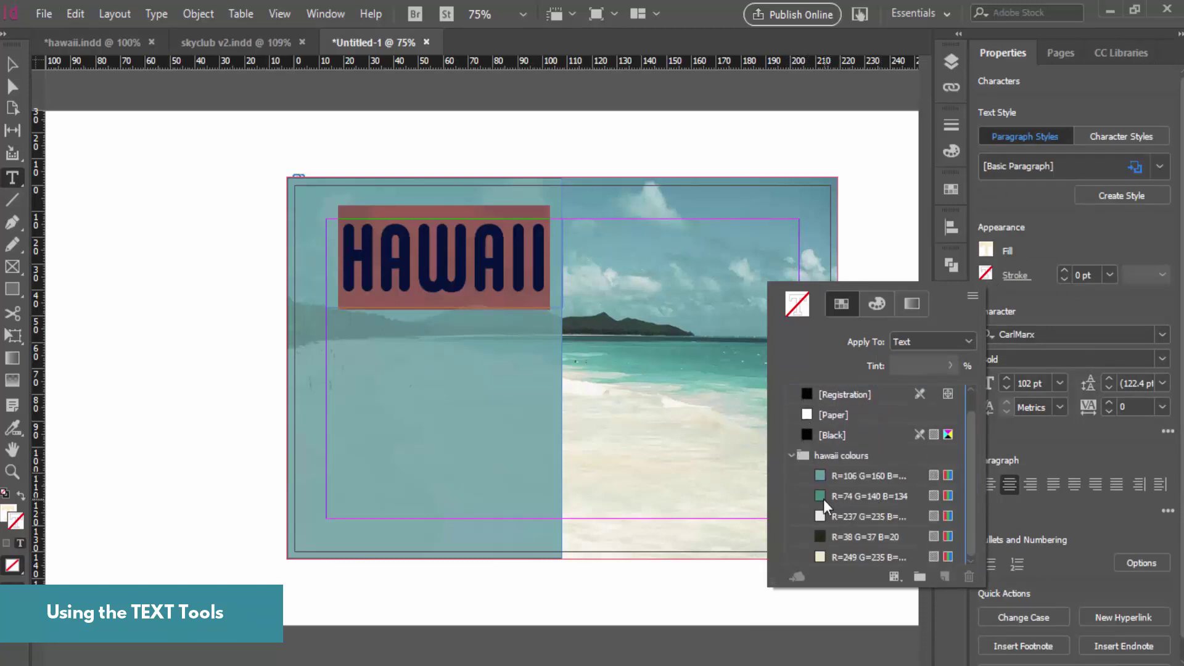
pyautogui.click(823, 475)
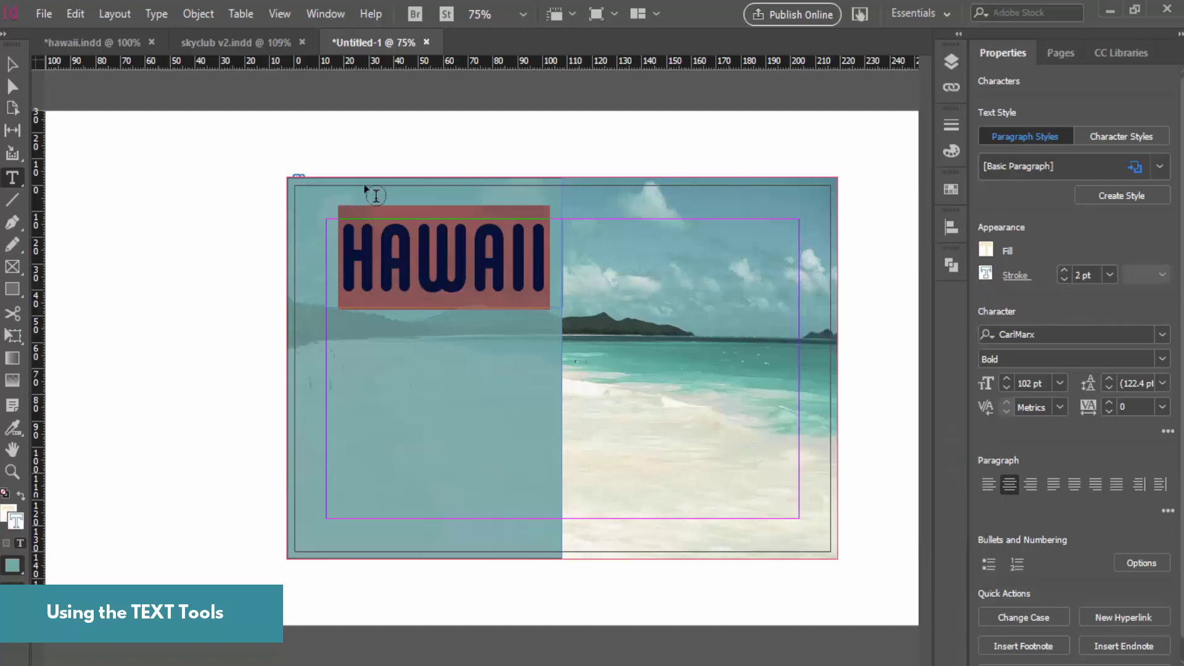
pyautogui.click(12, 64)
pyautogui.click(132, 223)
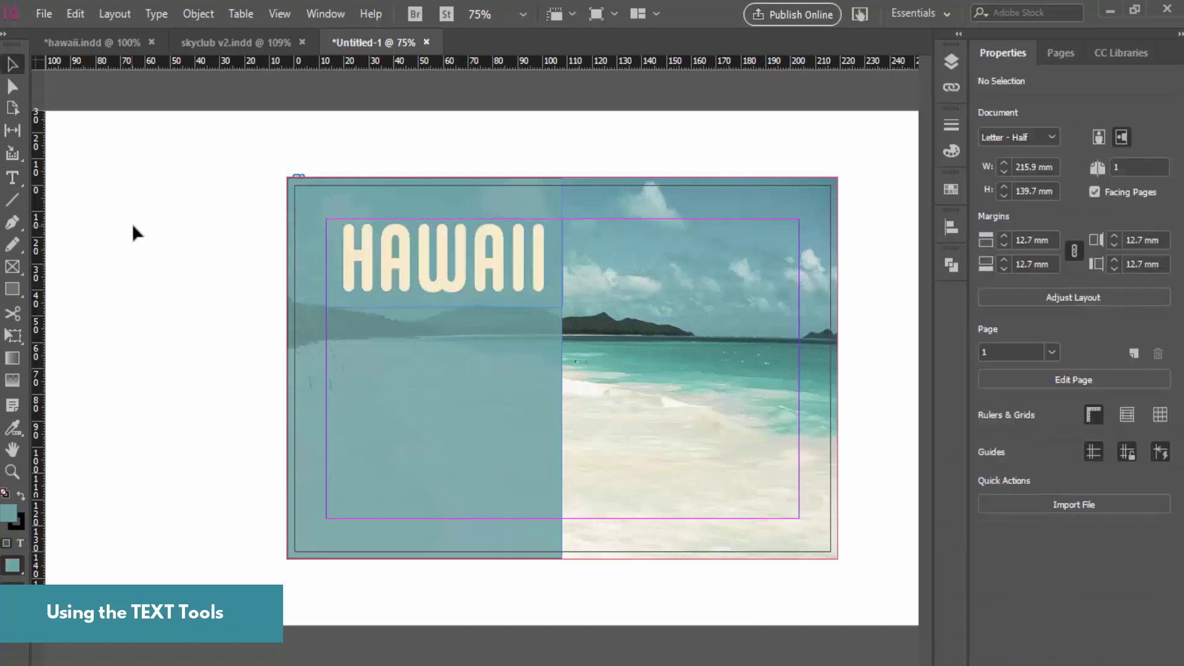
# Try the [Black] swatch as the stroke colour of the whole HAWAII text
pyautogui.doubleClick(537, 250)
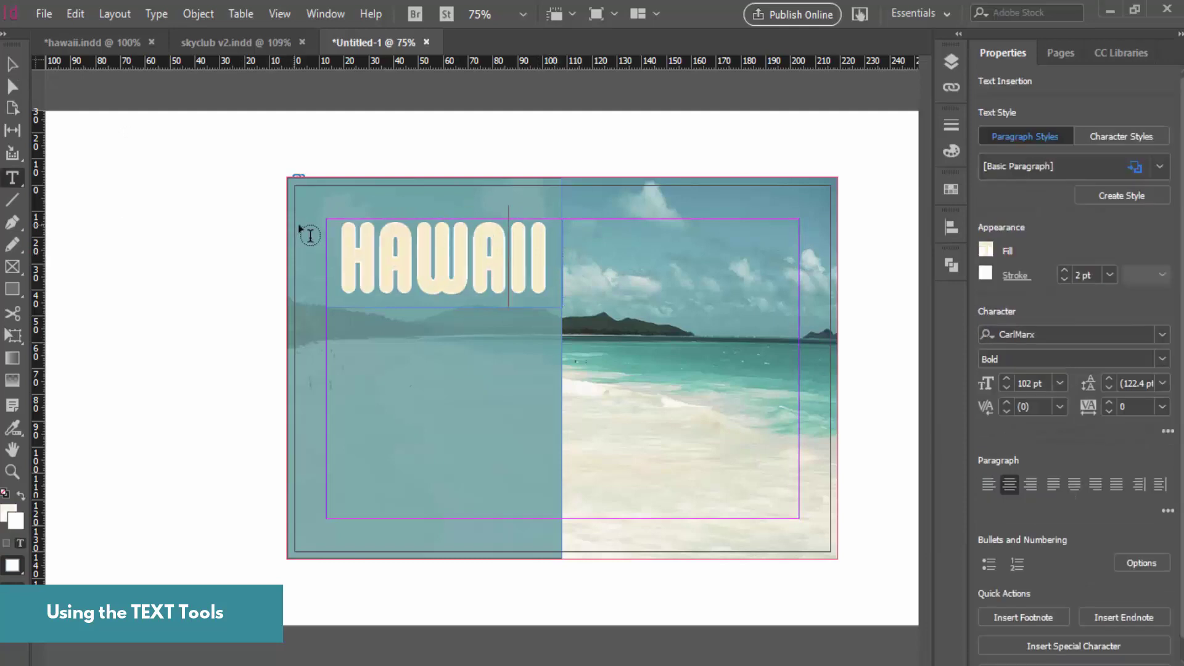
pyautogui.click(986, 273)
pyautogui.click(820, 453)
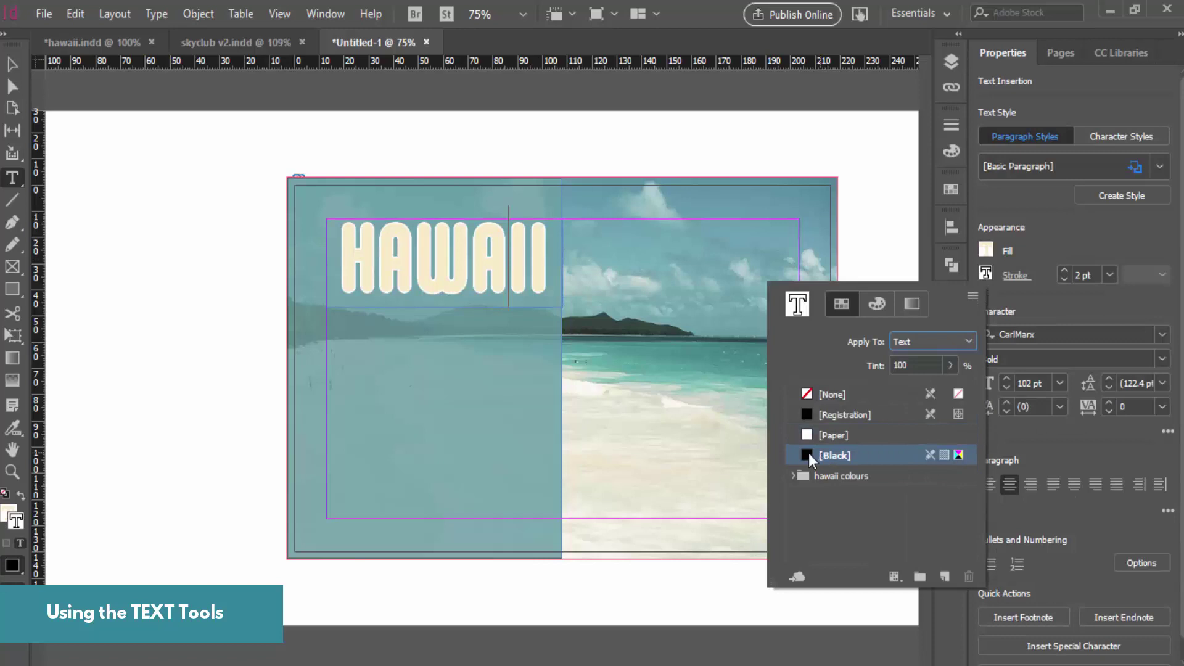
pyautogui.hotkey('ctrl', 'a')
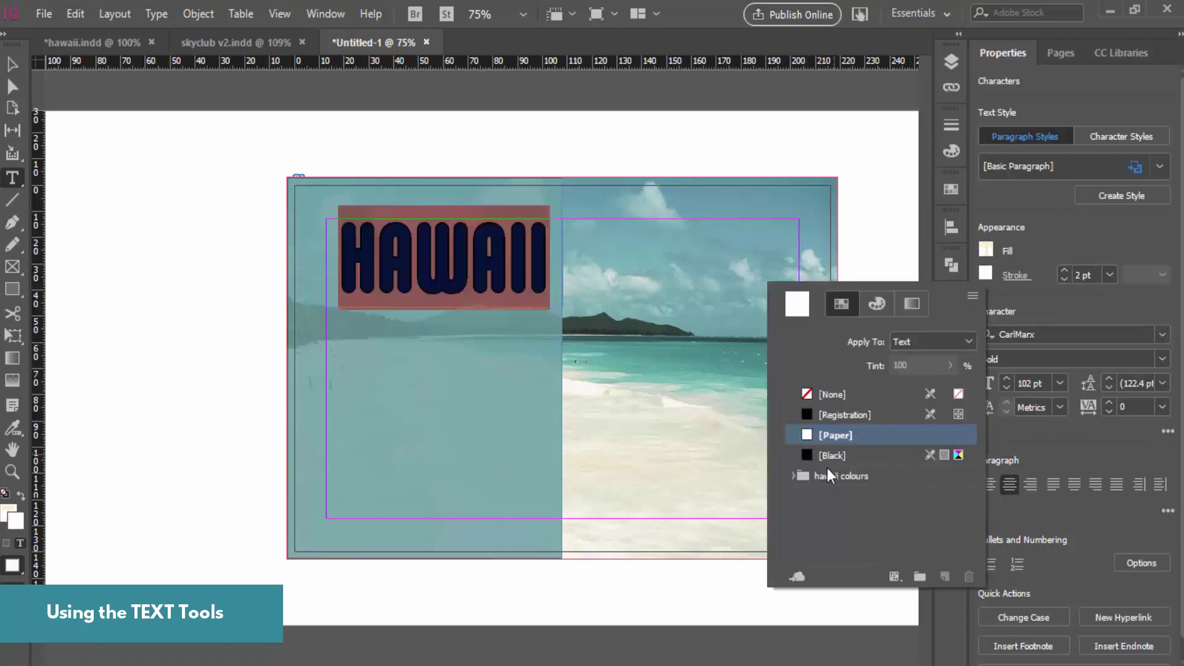
pyautogui.click(813, 457)
pyautogui.click(170, 192)
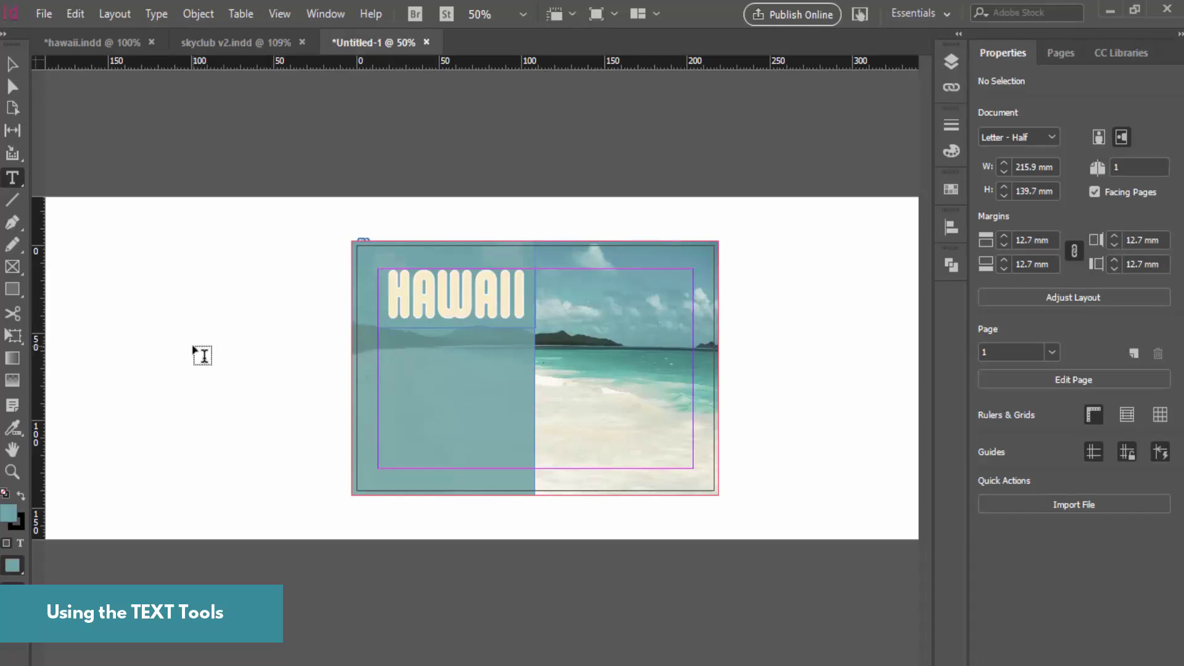
# Draw a text frame about 137.5 by 113.25 mm on the pasteboard left of the page and paste the Hawaii visitor text into it
pyautogui.moveTo(95, 264); pyautogui.dragTo(324, 461)
pyautogui.hotkey('ctrl', 'v')
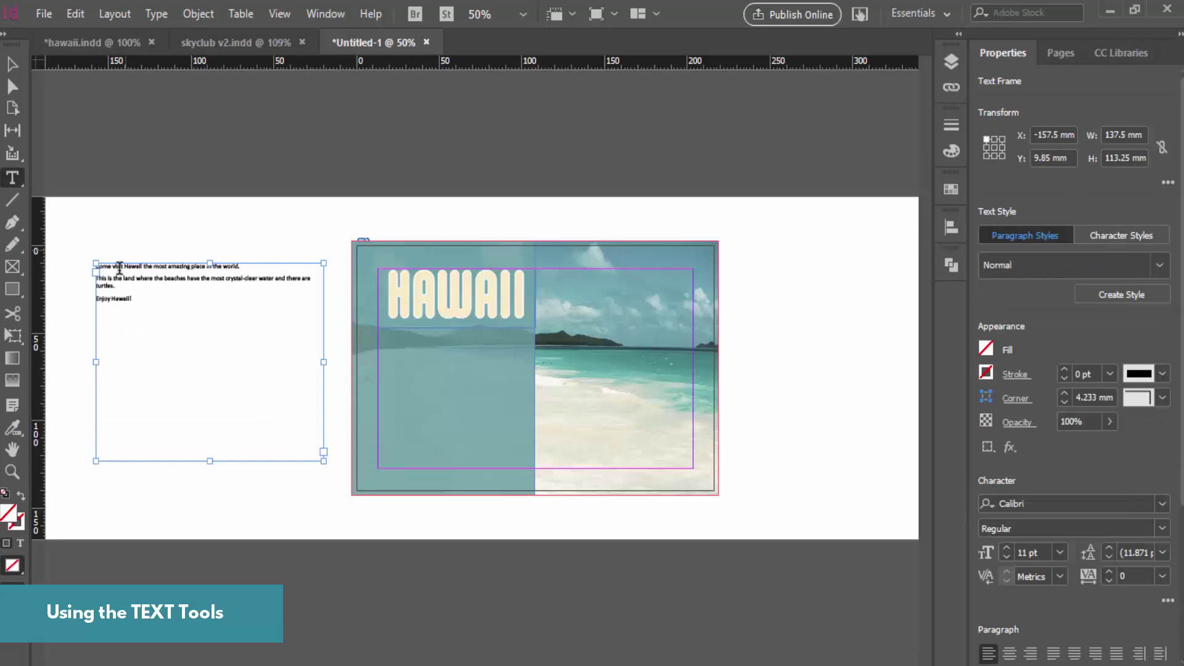
pyautogui.hotkey('ctrl', 'a')
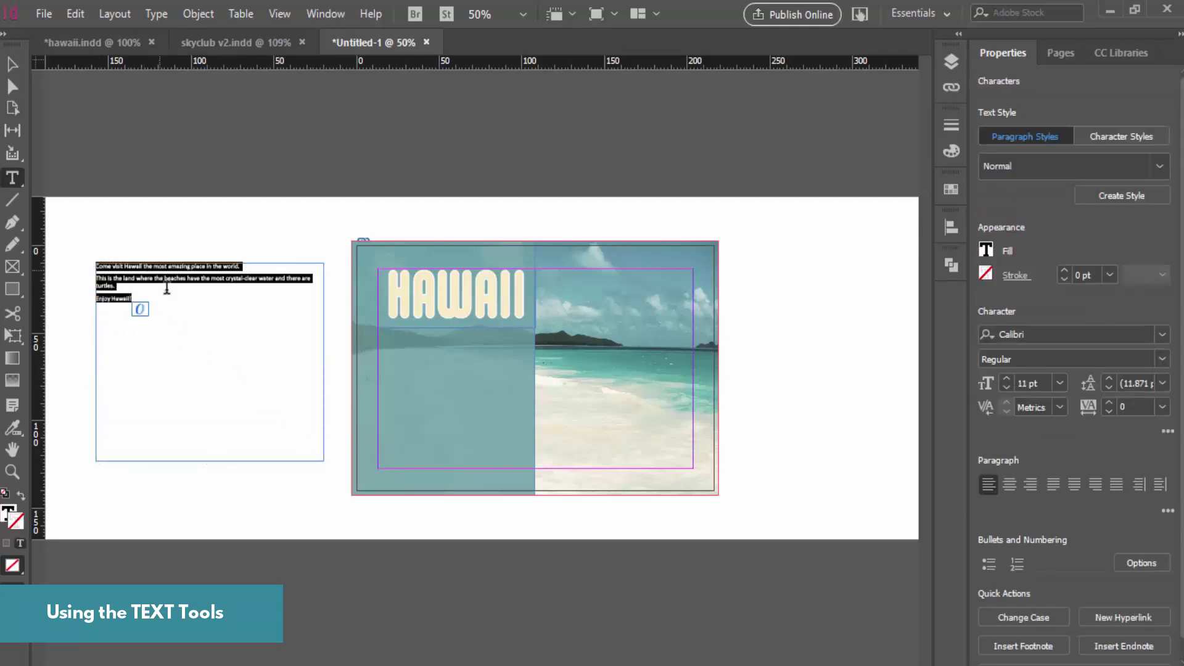
pyautogui.scroll(1, 203, 431)
pyautogui.scroll(-1, 212, 416)
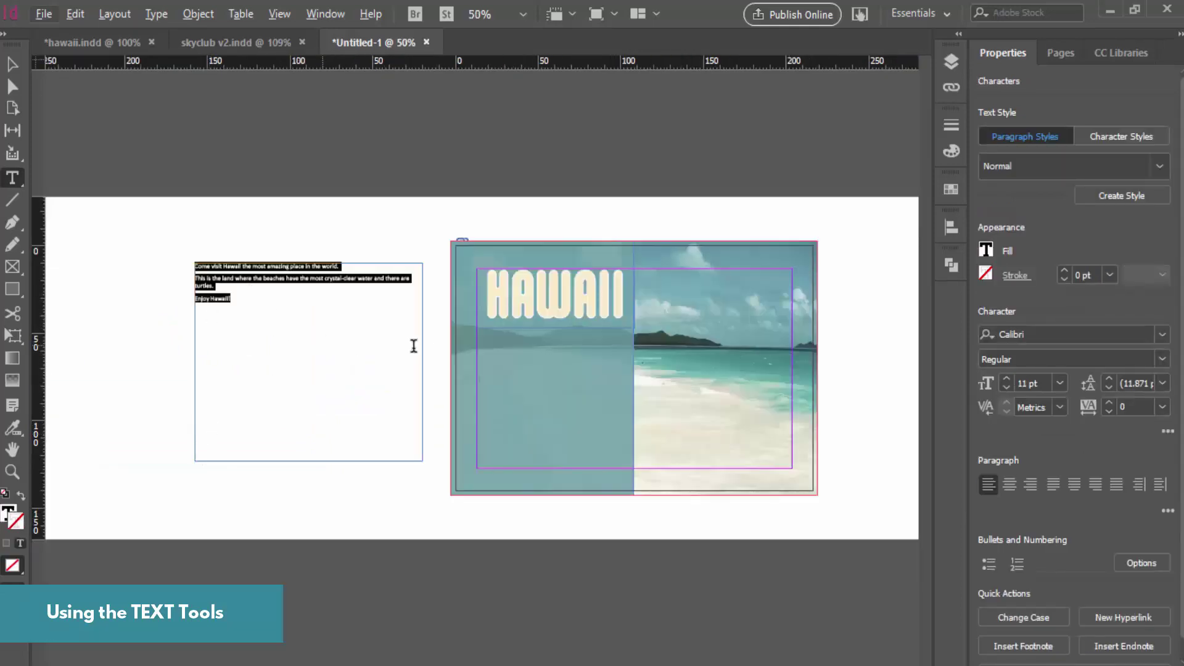
# Move the body text frame directly below the HAWAII heading and resize it to the teal panel's inner edge and the page's lower margin
pyautogui.click(12, 64)
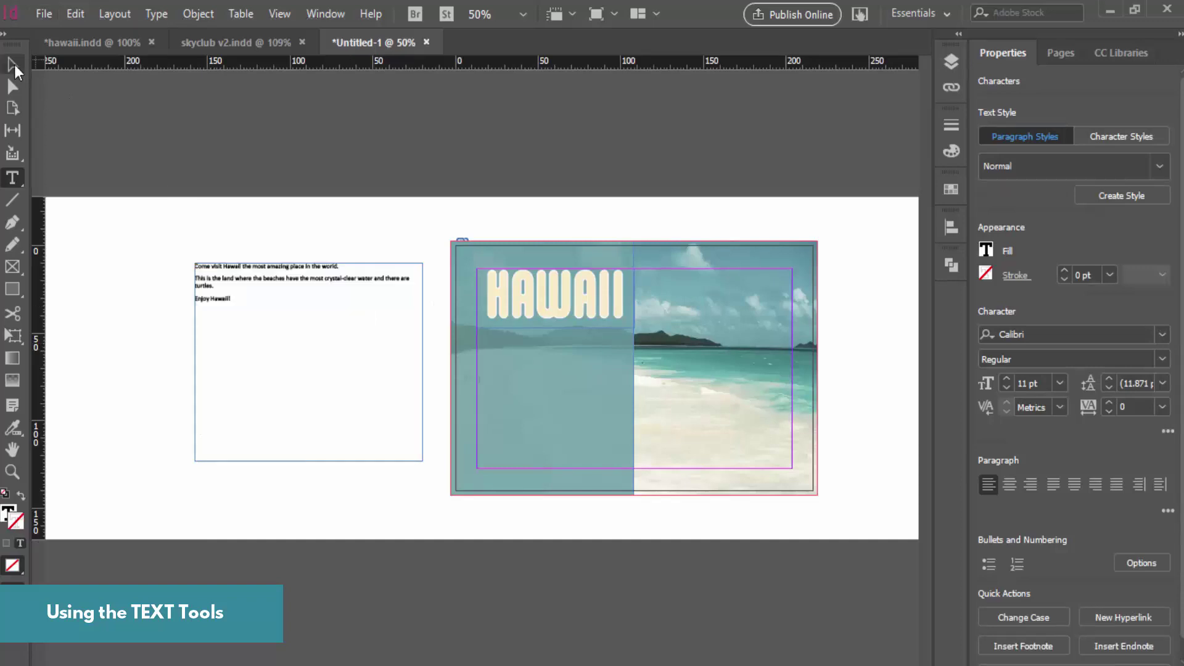
pyautogui.moveTo(246, 264); pyautogui.dragTo(529, 332)
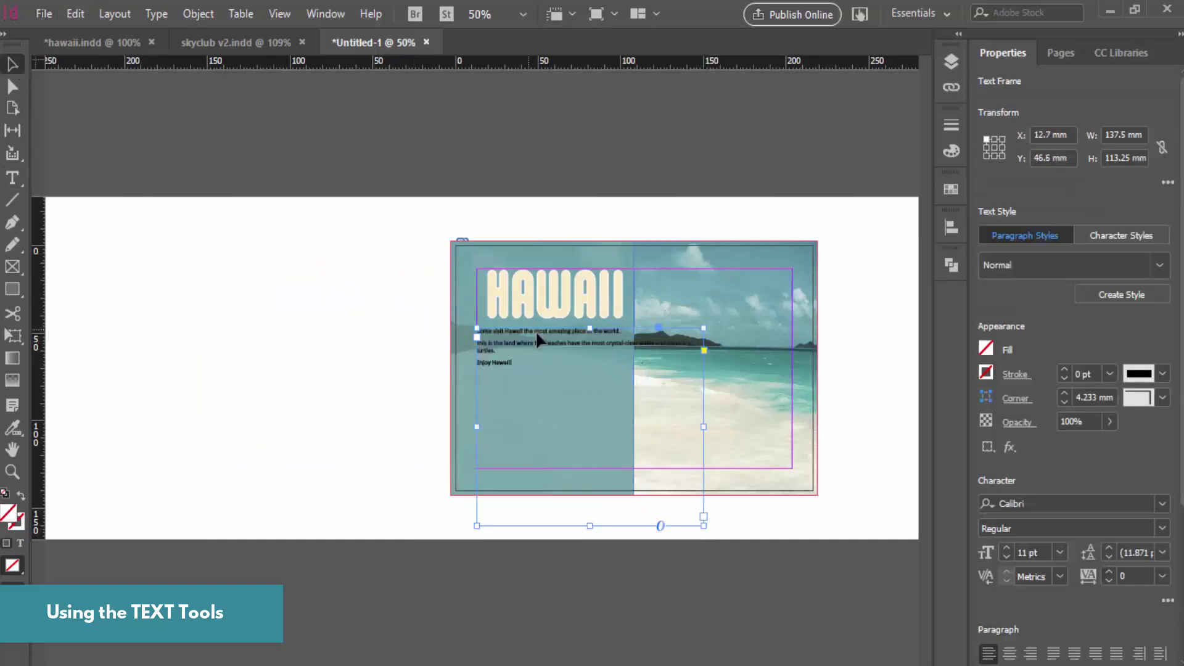
pyautogui.moveTo(704, 426); pyautogui.dragTo(634, 417)
pyautogui.moveTo(555, 525); pyautogui.dragTo(555, 466)
# Centre all the body text and change its font to Bebas Neue
pyautogui.doubleClick(530, 362)
pyautogui.hotkey('ctrl', 'a')
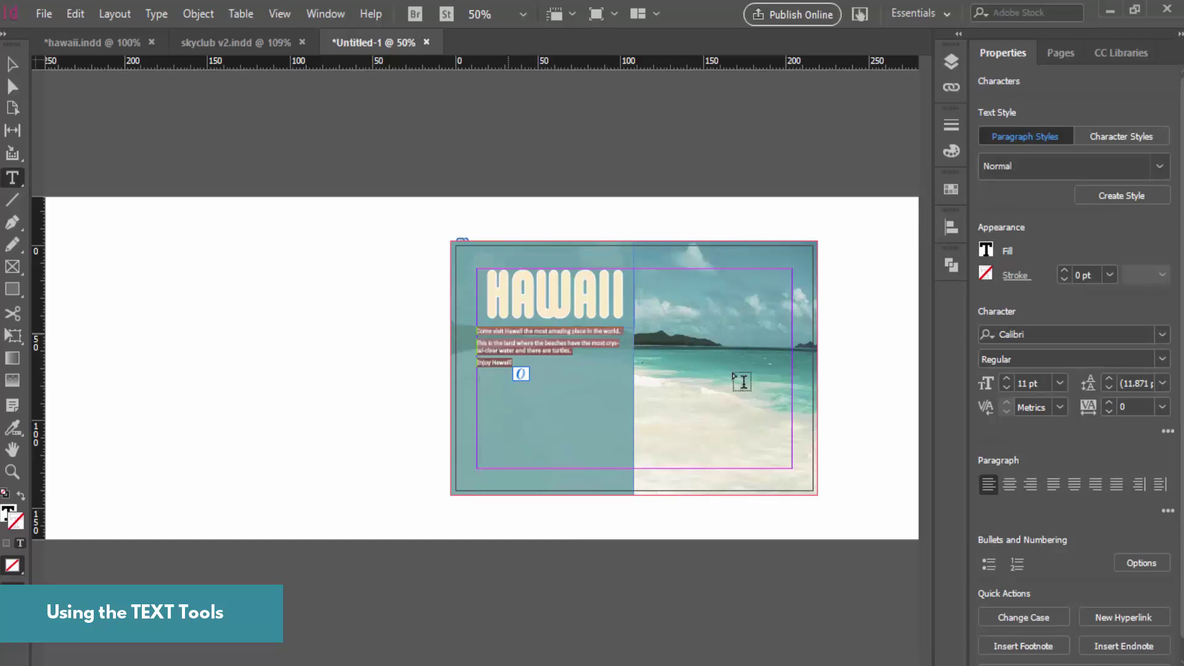
pyautogui.click(1009, 485)
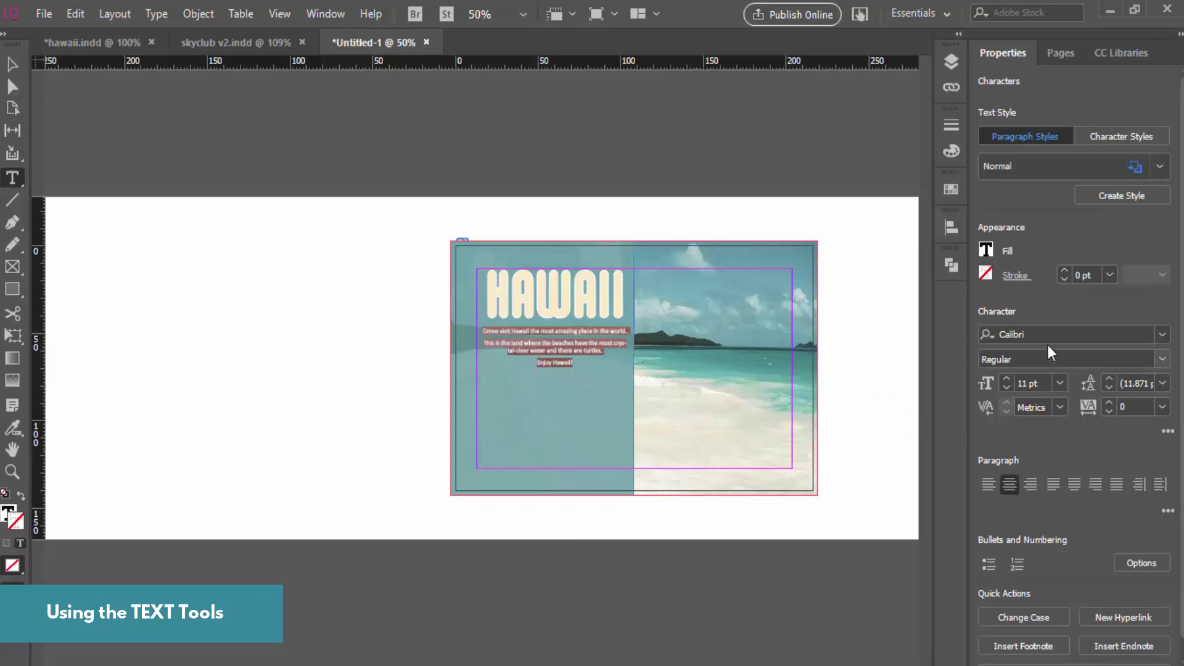
pyautogui.click(1109, 333)
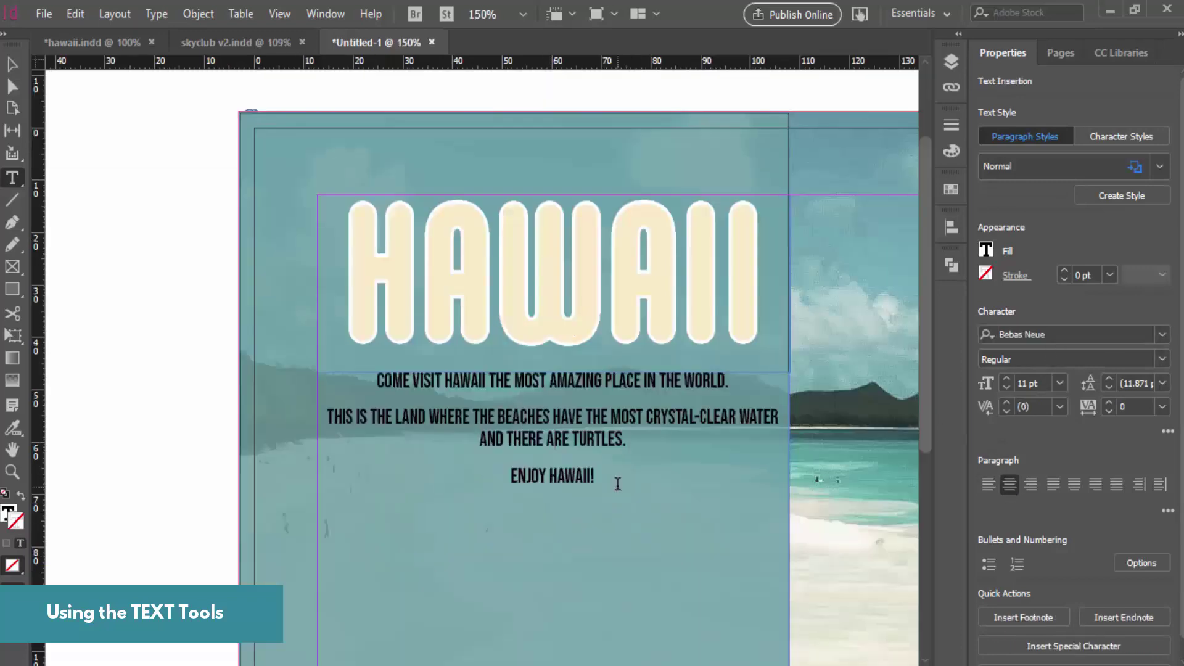
# Increase the size of all three body text paragraphs to 15 pt
pyautogui.moveTo(608, 481); pyautogui.dragTo(379, 365)
pyautogui.click(1007, 379)
pyautogui.click(1006, 379)
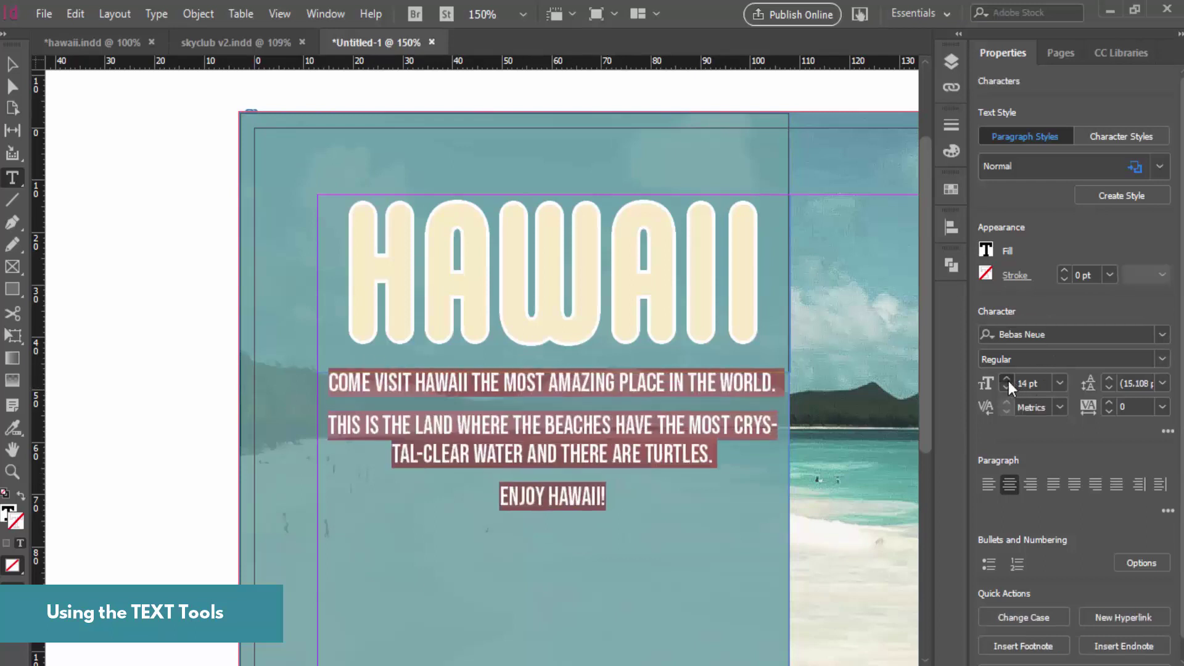
pyautogui.click(1006, 380)
pyautogui.click(1006, 379)
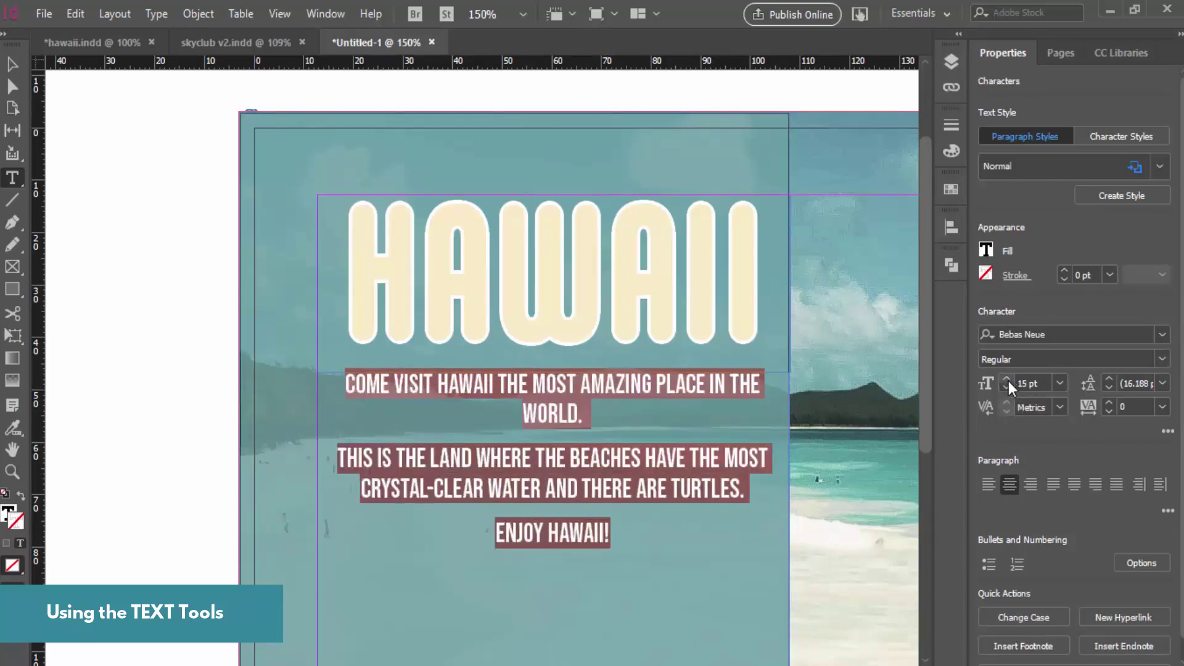
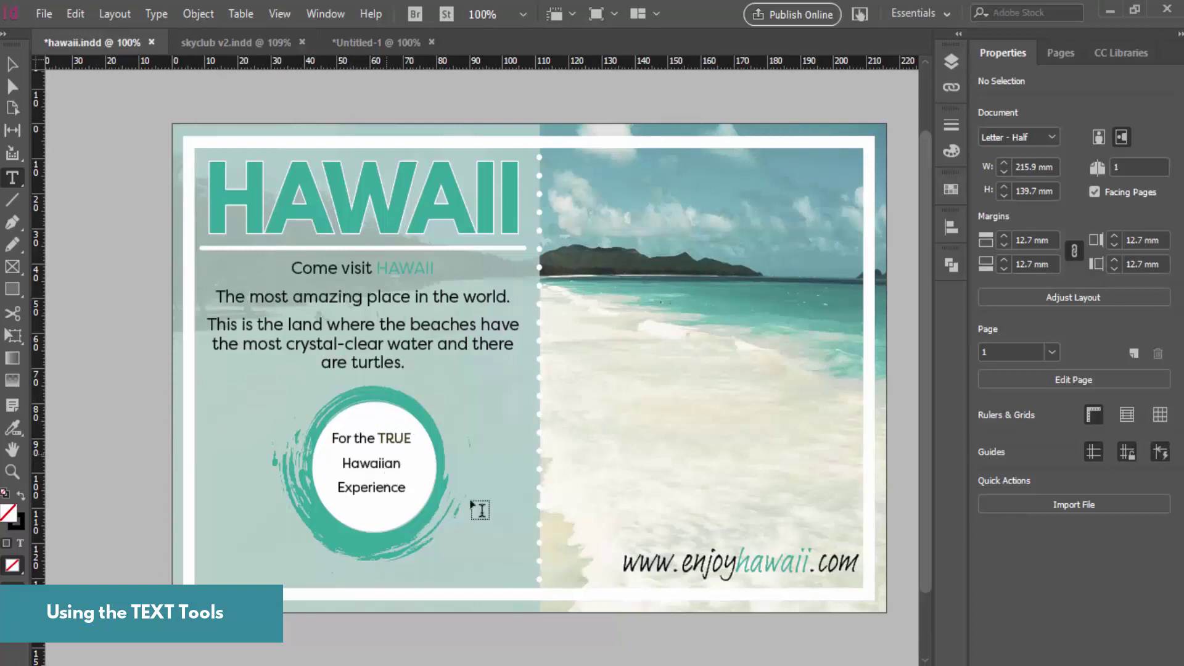
# Return to the Untitled-1 document and place the green brush-circle image on the pasteboard left of the page, sized about 77 by 73 mm
pyautogui.click(378, 40)
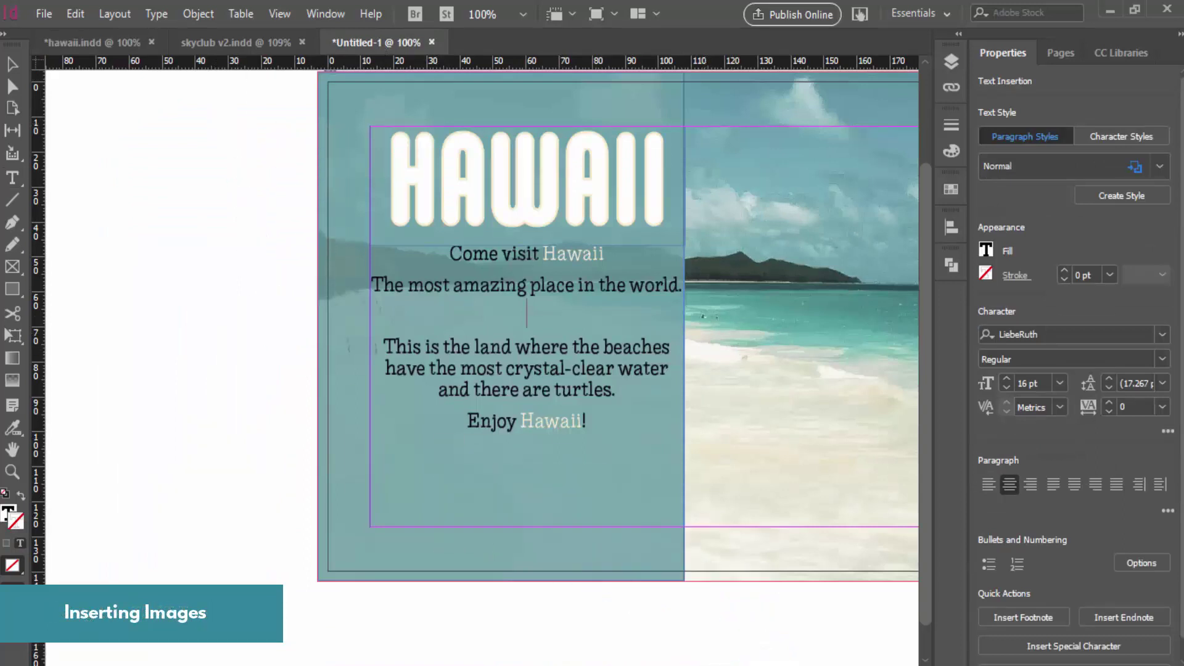
pyautogui.hscroll(-6, 484, 319)
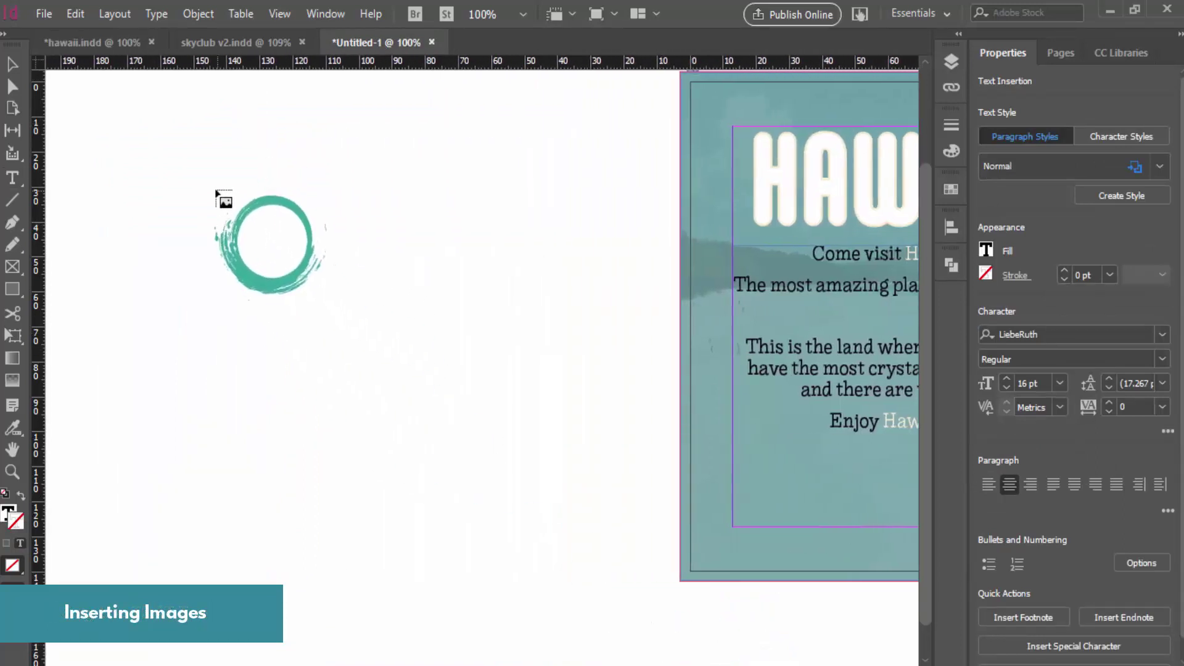
pyautogui.click(201, 185)
pyautogui.hotkey('ctrl', '-')
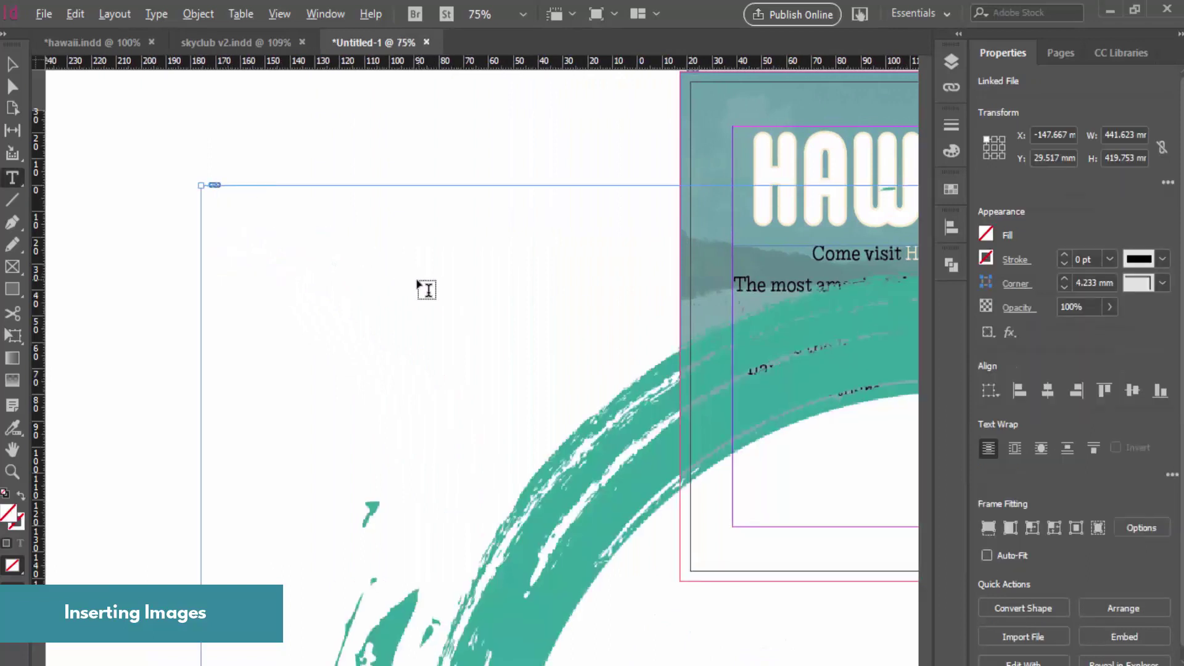
pyautogui.hotkey('ctrl', '-')
pyautogui.hotkey('ctrl', '-')
pyautogui.hotkey('ctrl', '-')
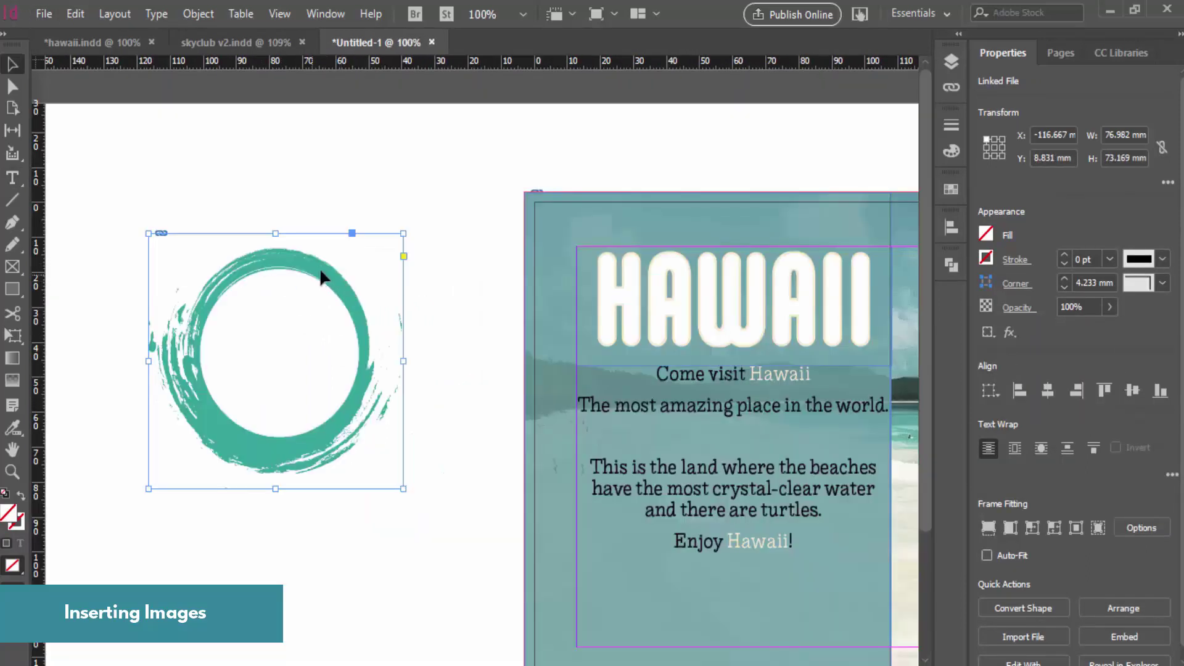
# Shrink the brush-circle image's frame to about 58.4 by 55.5 mm and fit the content to the frame
pyautogui.moveTo(147, 233); pyautogui.dragTo(219, 295)
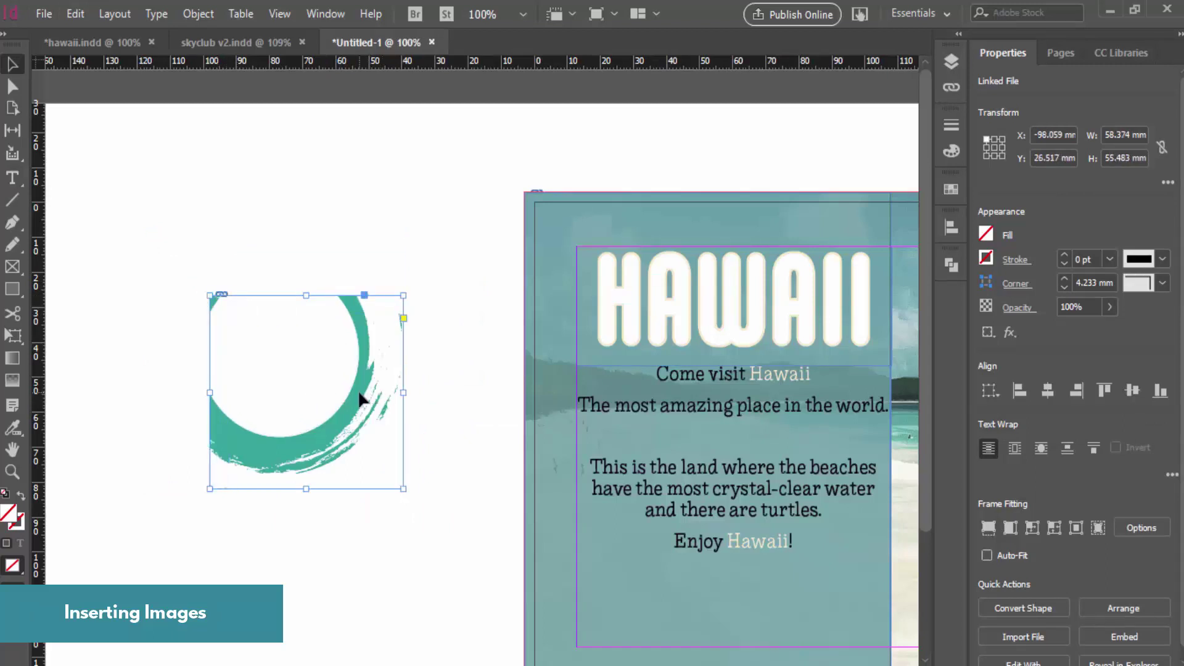
pyautogui.rightClick(360, 394)
pyautogui.moveTo(431, 378)
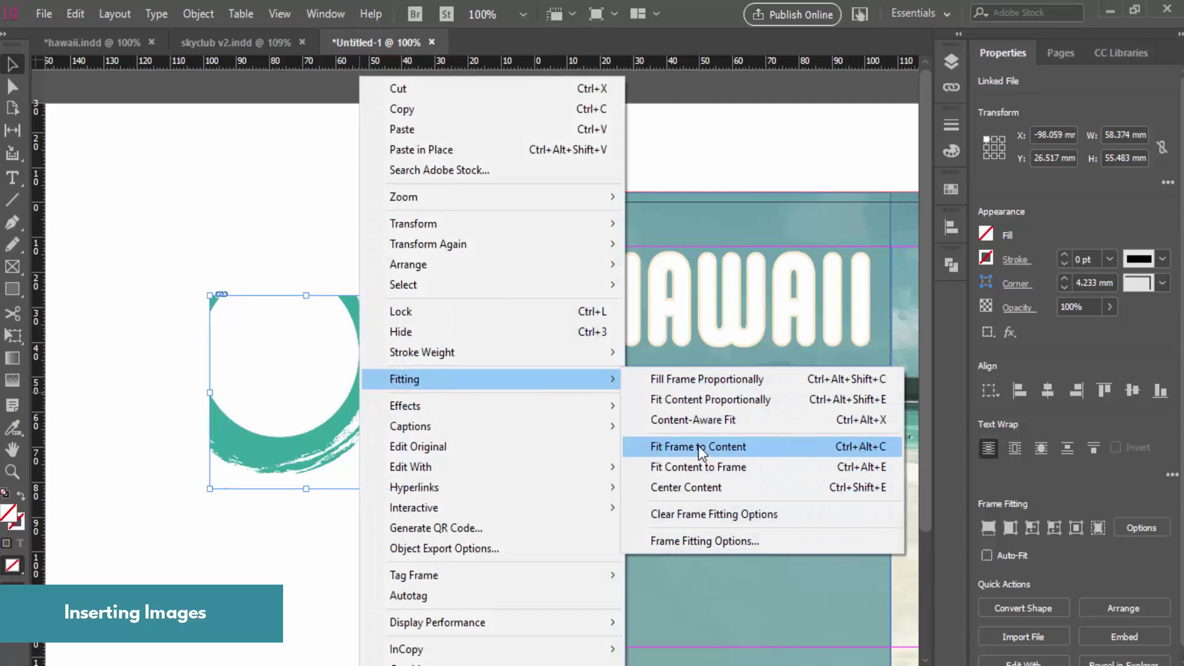
pyautogui.click(709, 467)
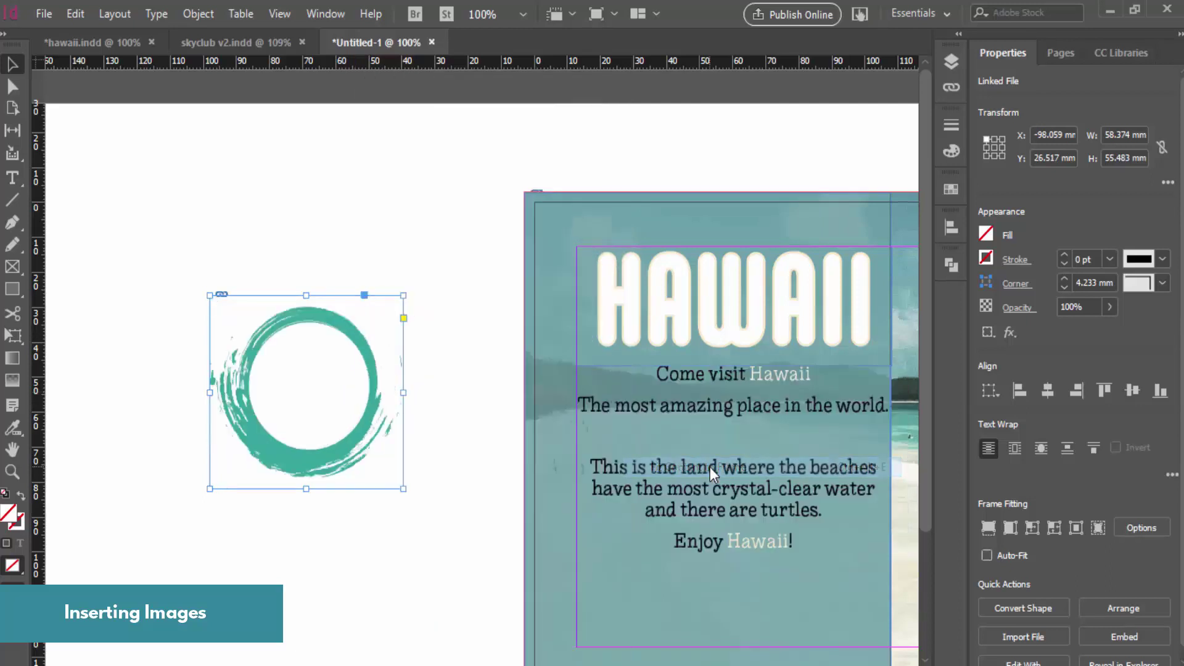
# Move the brush-circle image onto the beach half of the postcard at X 132 mm, Y 59.058 mm
pyautogui.moveTo(314, 321); pyautogui.dragTo(763, 511)
pyautogui.hotkey('ctrl', '-')
pyautogui.hotkey('ctrl', '-')
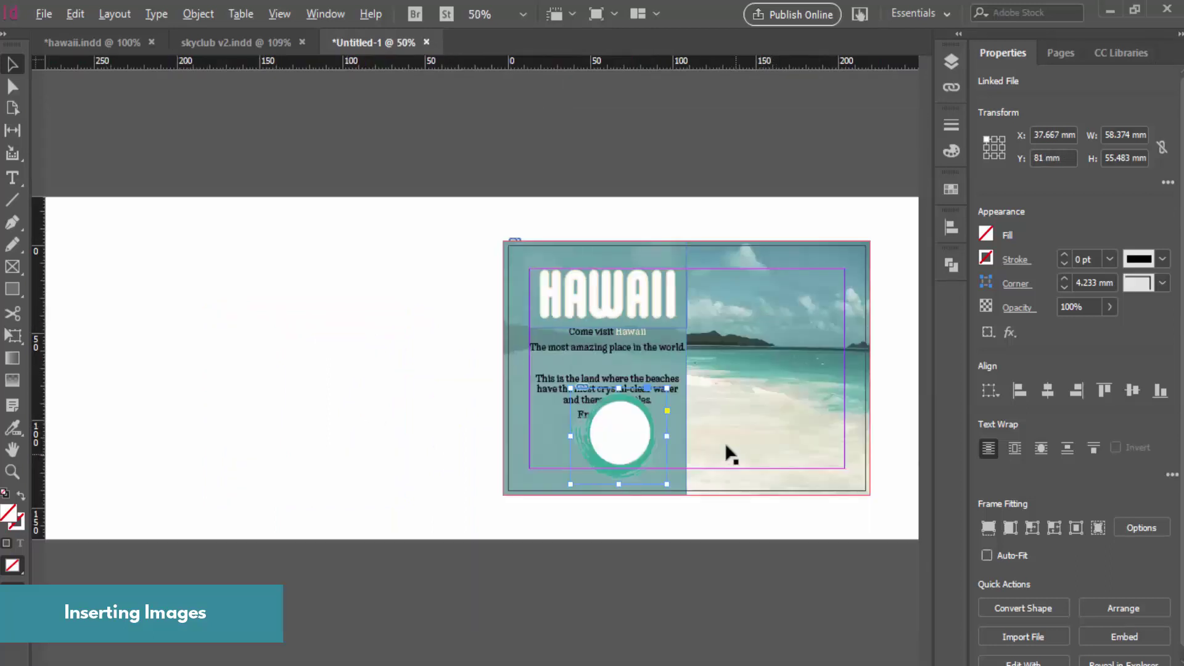
pyautogui.moveTo(616, 417); pyautogui.dragTo(768, 378)
pyautogui.hotkey('ctrl', '=')
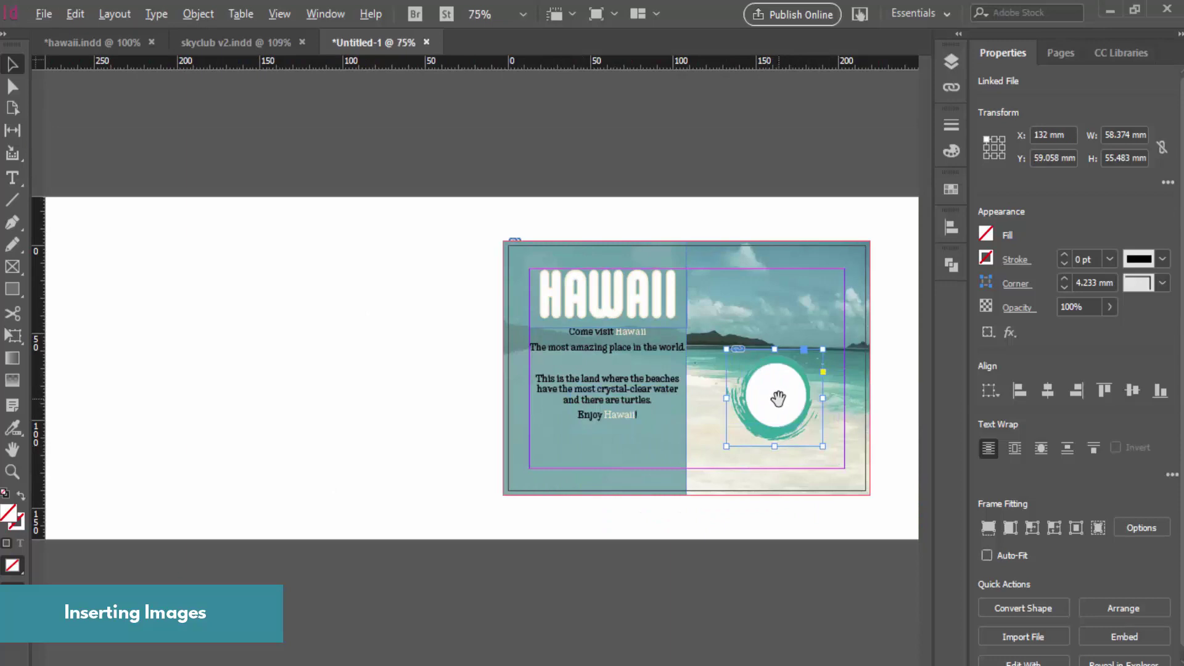
pyautogui.hscroll(-2, 796, 545)
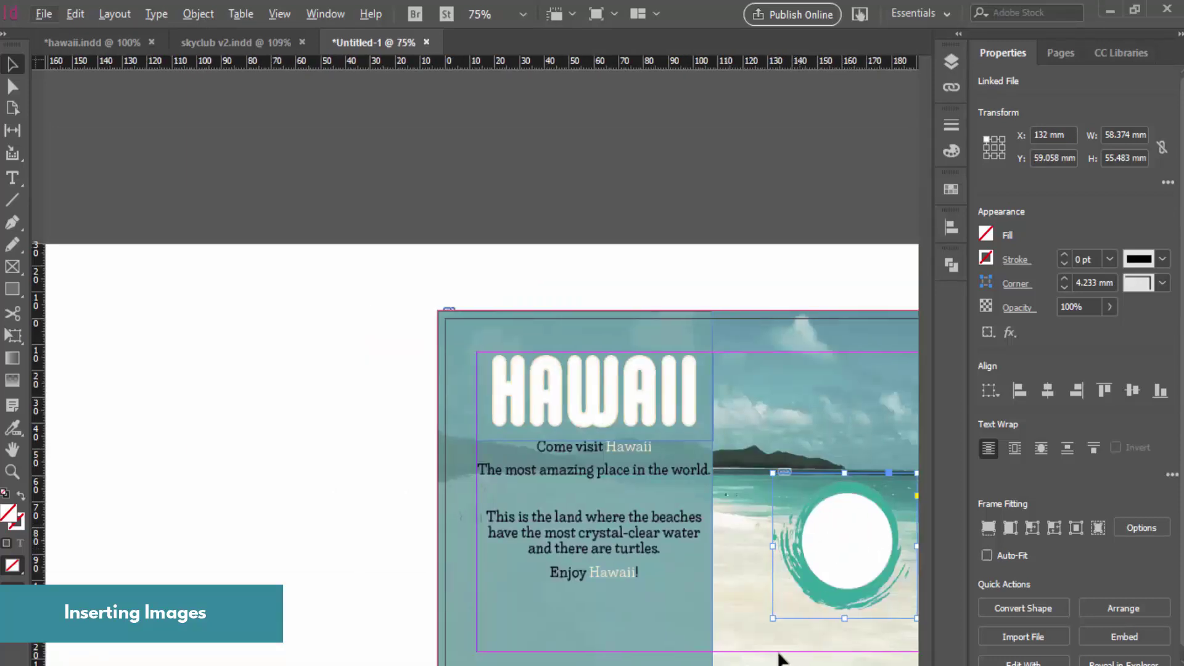
pyautogui.hscroll(5, 649, 535)
pyautogui.click(649, 535)
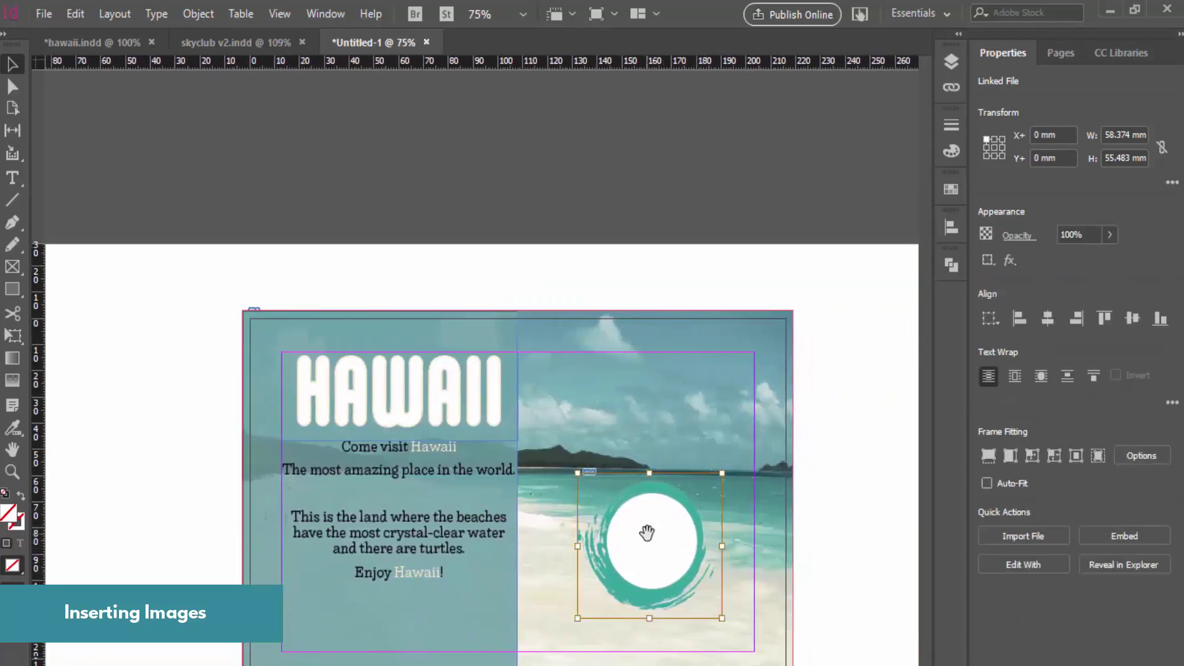
pyautogui.press('Escape')
# Create a text frame about 154 by 14 mm on the pasteboard beside the beach half, reading "Enjoy your next Hawaiian Trip"
pyautogui.click(12, 177)
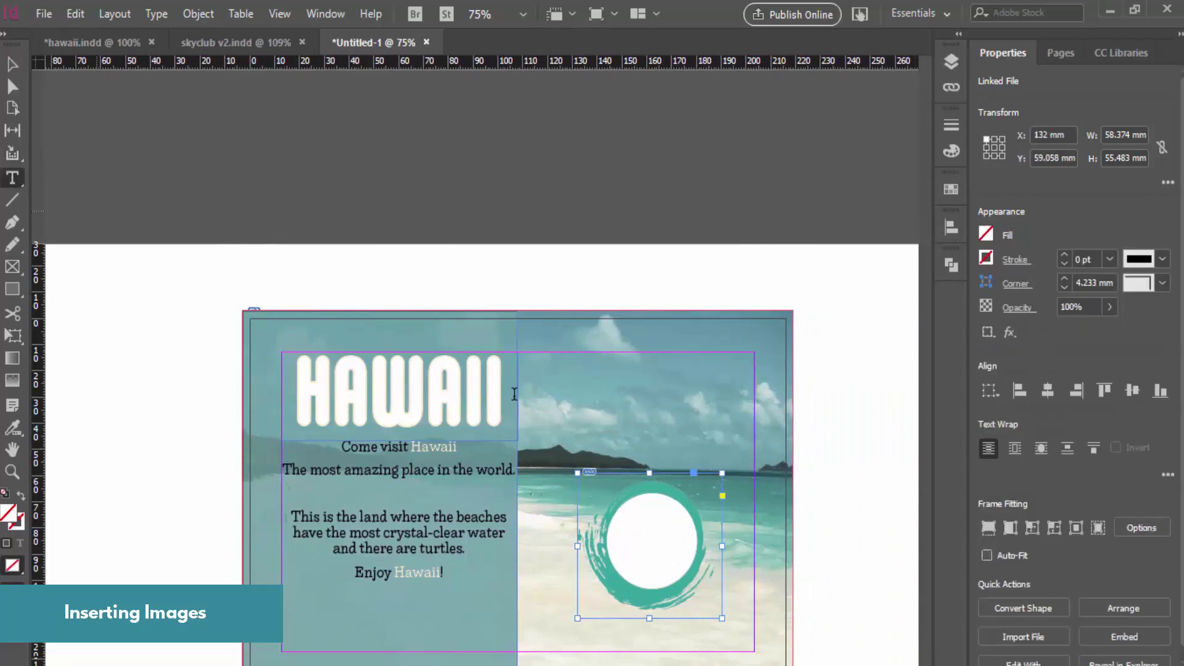
pyautogui.moveTo(832, 308); pyautogui.dragTo(912, 342)
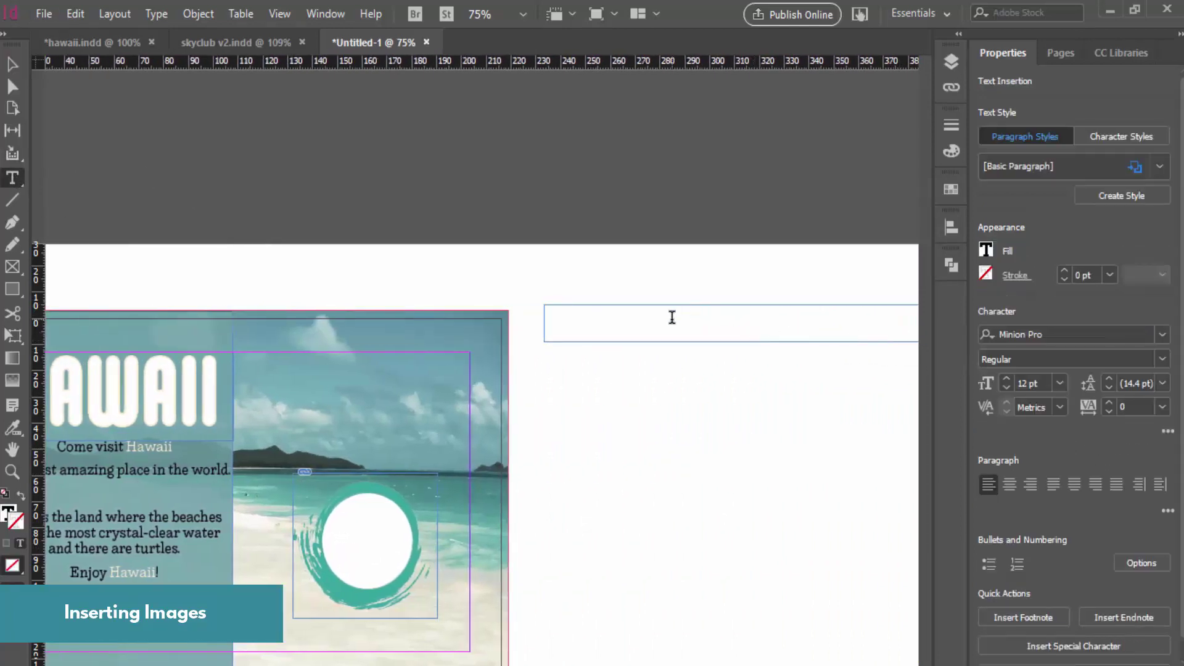
pyautogui.write('Enjoy your next Hawaiian Trip')
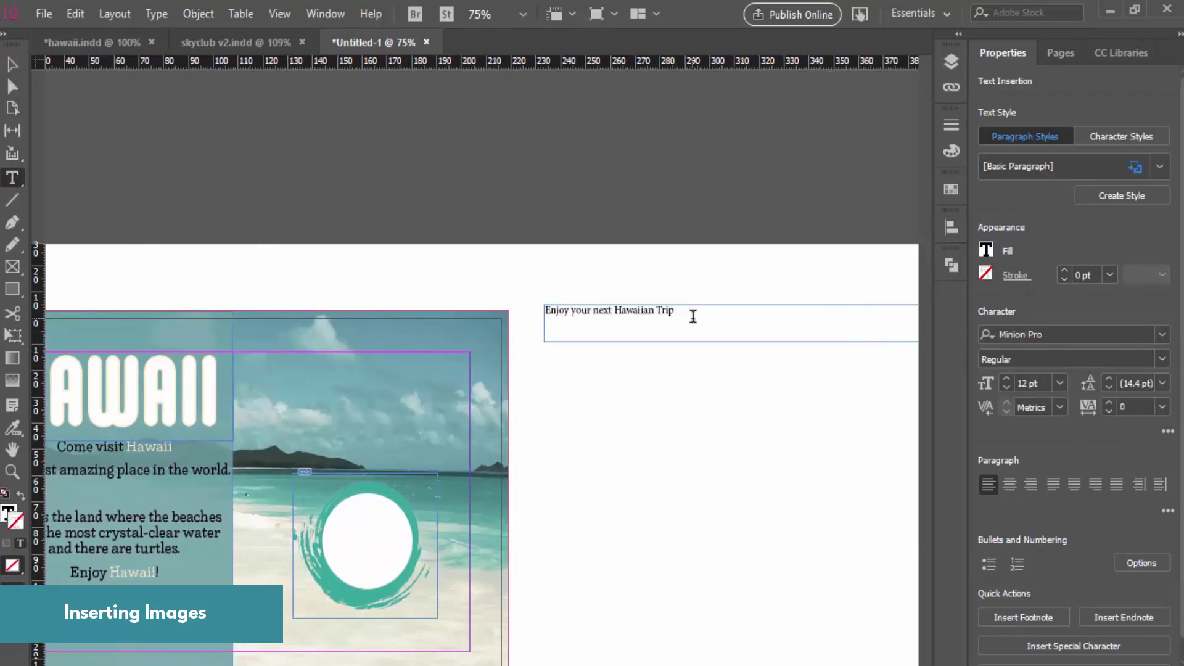
pyautogui.moveTo(693, 313); pyautogui.dragTo(528, 308)
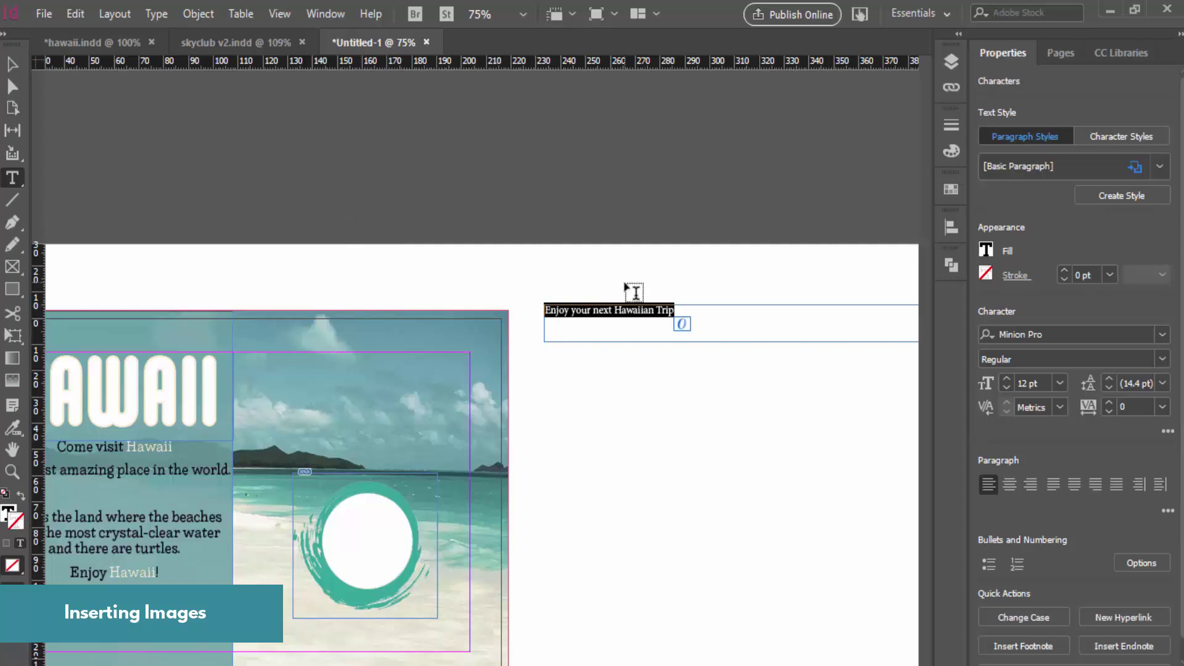
# Narrow the "Enjoy your next Hawaiian Trip" text frame to about 60.5 mm wide
pyautogui.press('Escape')
pyautogui.hotkey('ctrl', '-')
pyautogui.hotkey('ctrl', '-')
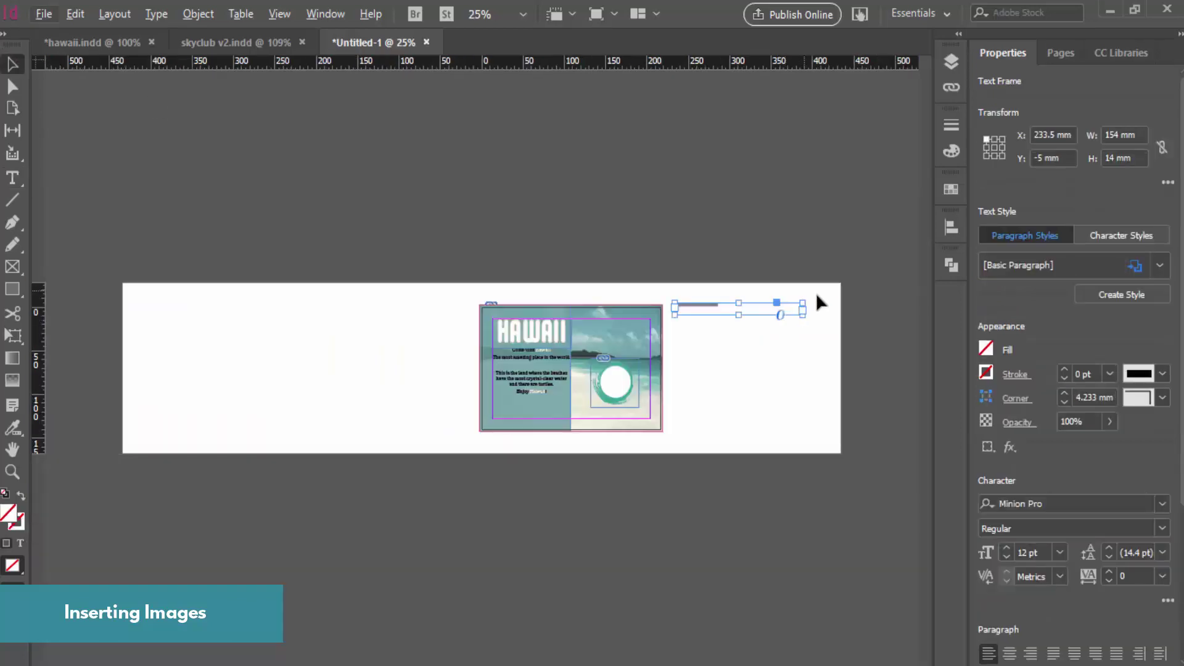
pyautogui.moveTo(802, 315); pyautogui.dragTo(727, 313)
pyautogui.hotkey('ctrl', '=')
pyautogui.hotkey('ctrl', '=')
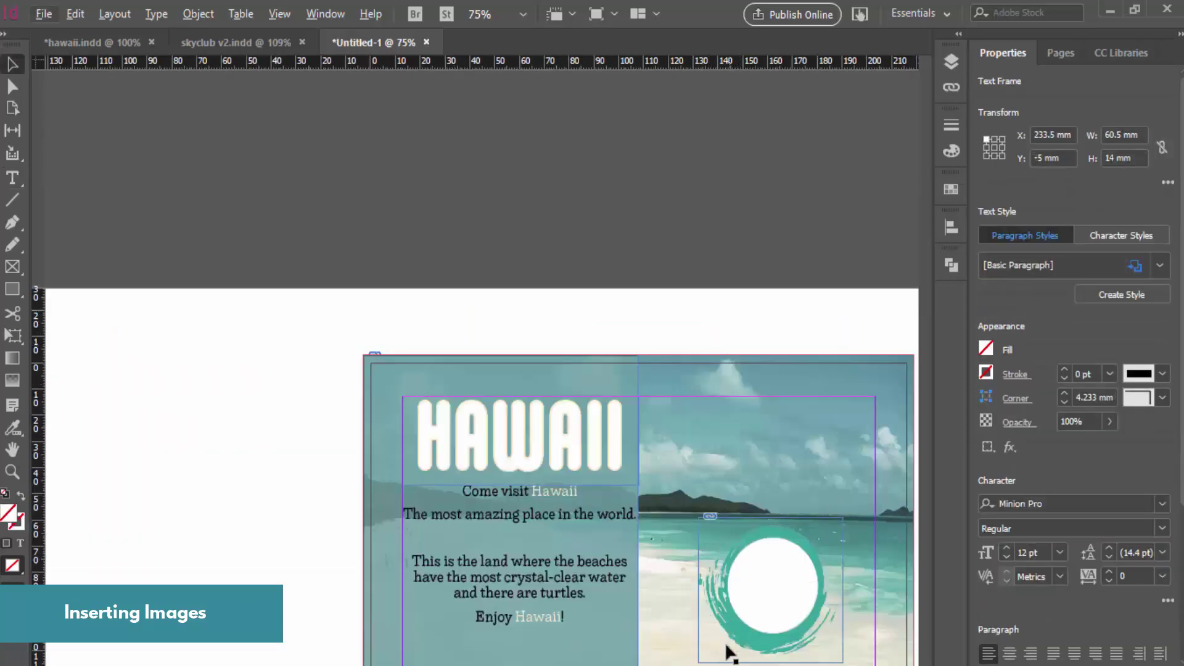
# Move the trip text frame over the white centre of the brush circle, at about X 140.5 mm, Y 75.35 mm
pyautogui.hscroll(2, 731, 654)
pyautogui.hscroll(3, 771, 364)
pyautogui.moveTo(707, 362); pyautogui.dragTo(467, 563)
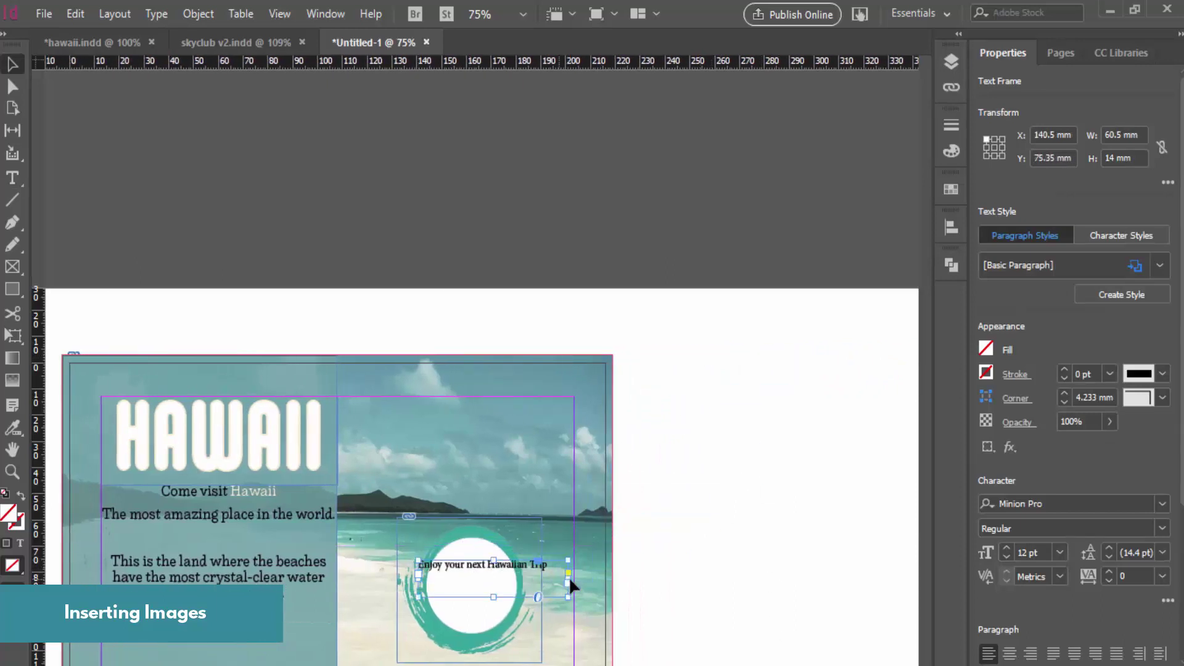
# Narrow the trip text frame to about 32.5 mm inside the circle and split its text into separate lines before "Hawaiian Trip"
pyautogui.moveTo(568, 576); pyautogui.dragTo(497, 573)
pyautogui.moveTo(399, 571); pyautogui.dragTo(423, 574)
pyautogui.hotkey('ctrl', '=')
pyautogui.hotkey('ctrl', '=')
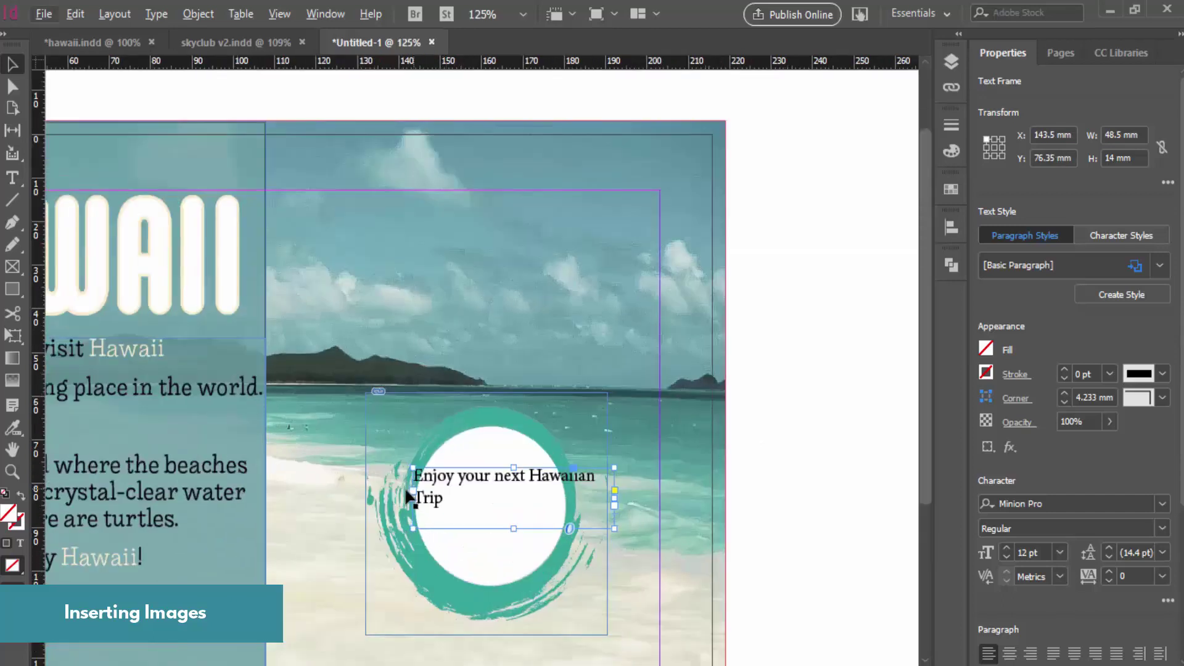
pyautogui.moveTo(410, 497); pyautogui.dragTo(483, 477)
pyautogui.doubleClick(532, 489)
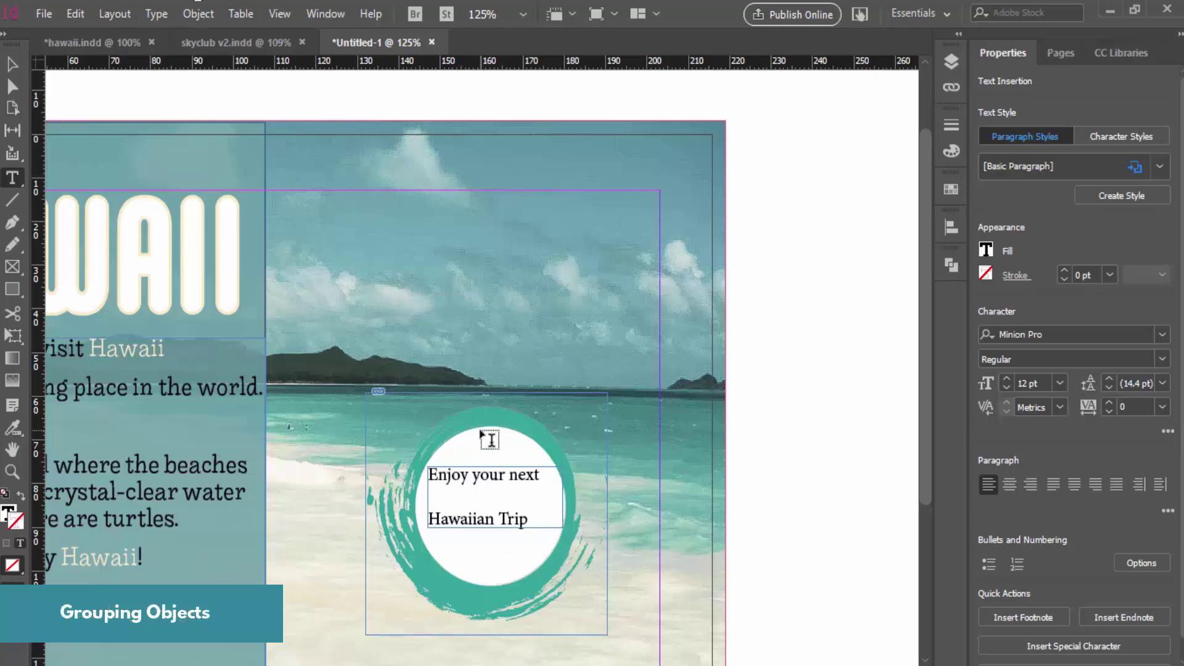
pyautogui.press('Escape')
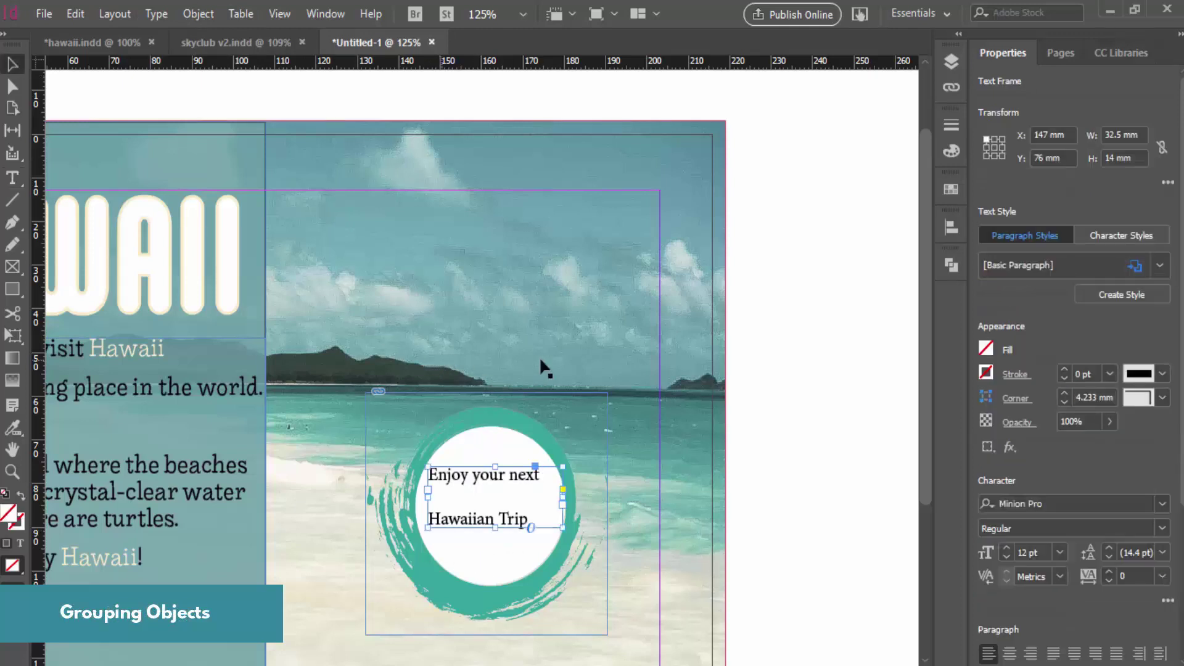
# Align the trip text frame and the brush-circle image to each other by their horizontal and vertical centres
pyautogui.keyDown('shift'); pyautogui.click(516, 400); pyautogui.keyUp('shift')
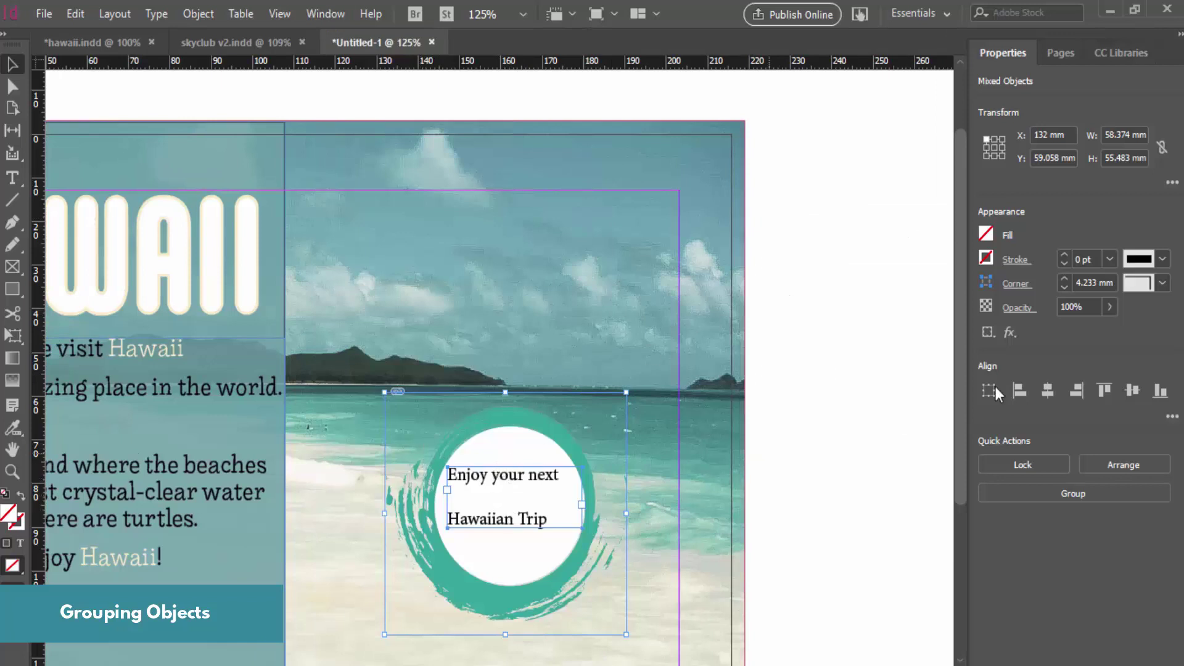
pyautogui.click(1048, 391)
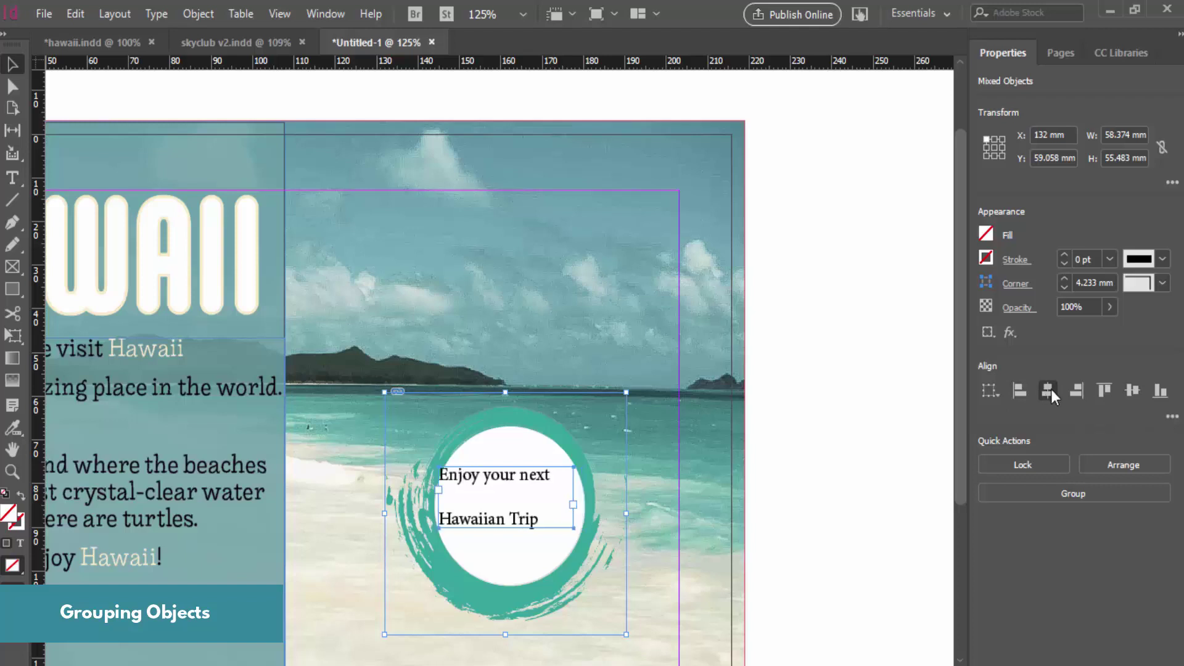
pyautogui.click(1134, 391)
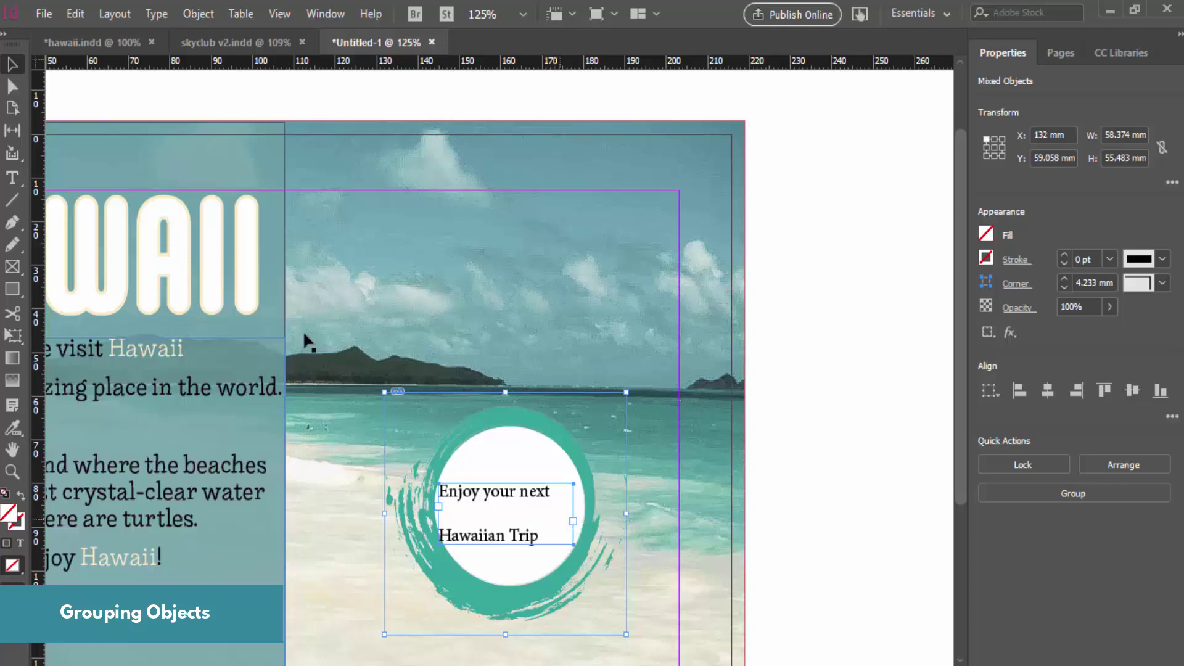
# Nudge the trip text frame to X 148.465 mm, Y 77.683 mm so the text sits centrally in the white circle
pyautogui.doubleClick(568, 513)
pyautogui.moveTo(573, 516); pyautogui.dragTo(544, 512)
pyautogui.doubleClick(542, 512)
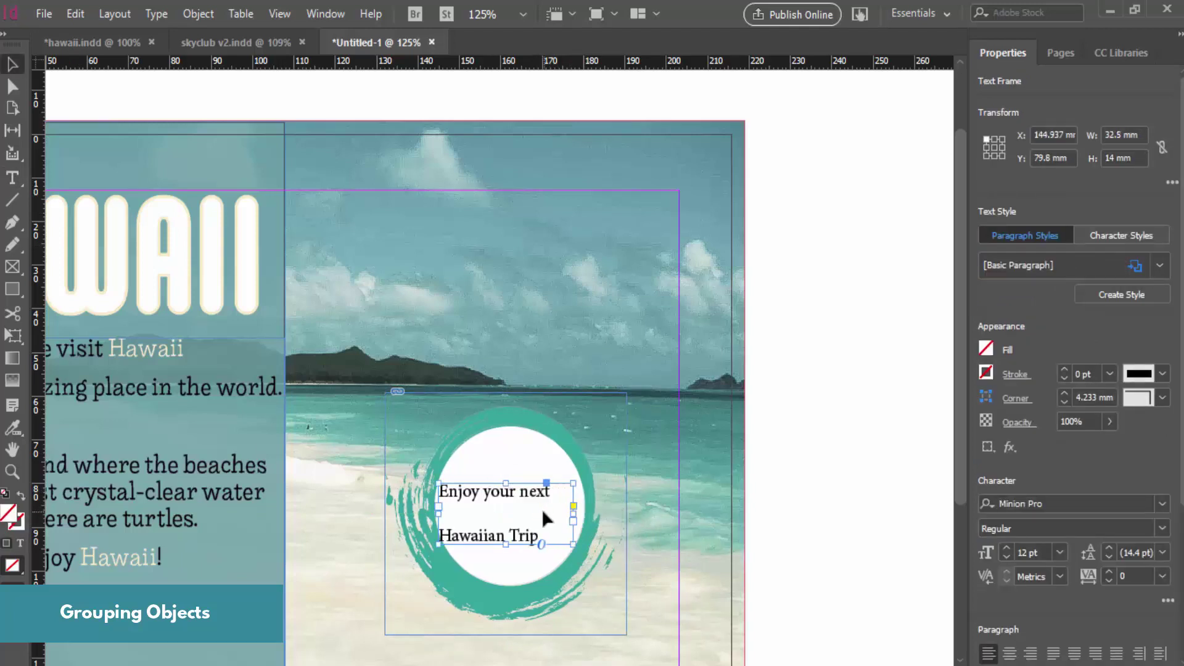
pyautogui.press('Up')
pyautogui.press('Right')
pyautogui.press('Right')
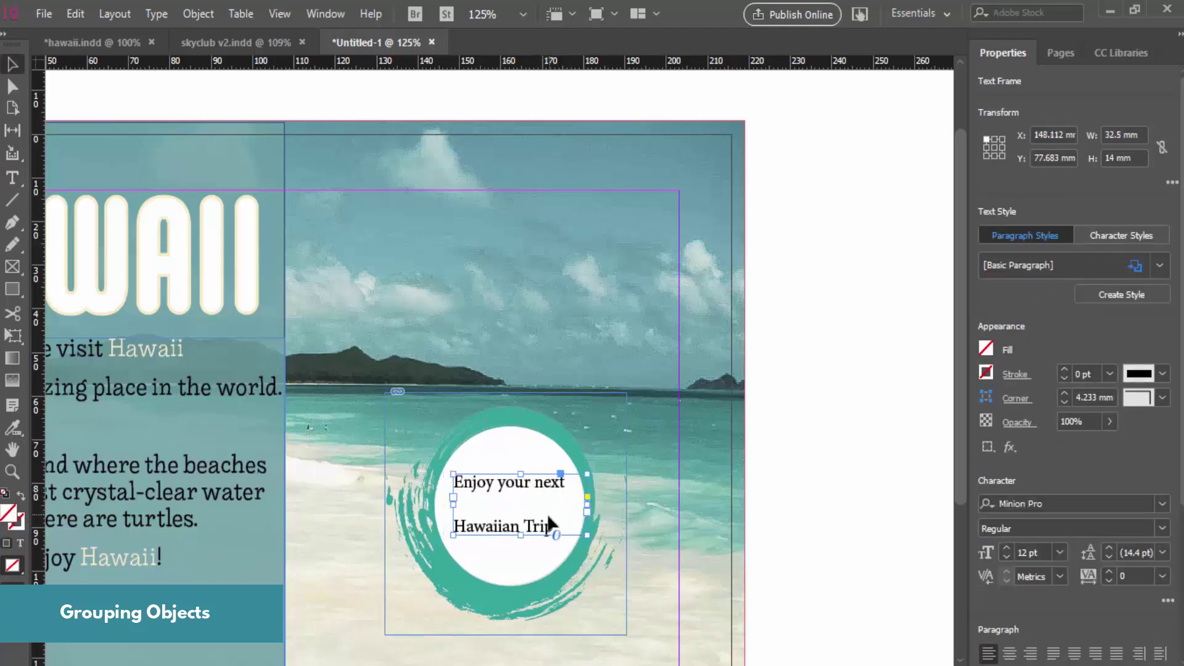
pyautogui.press('Left')
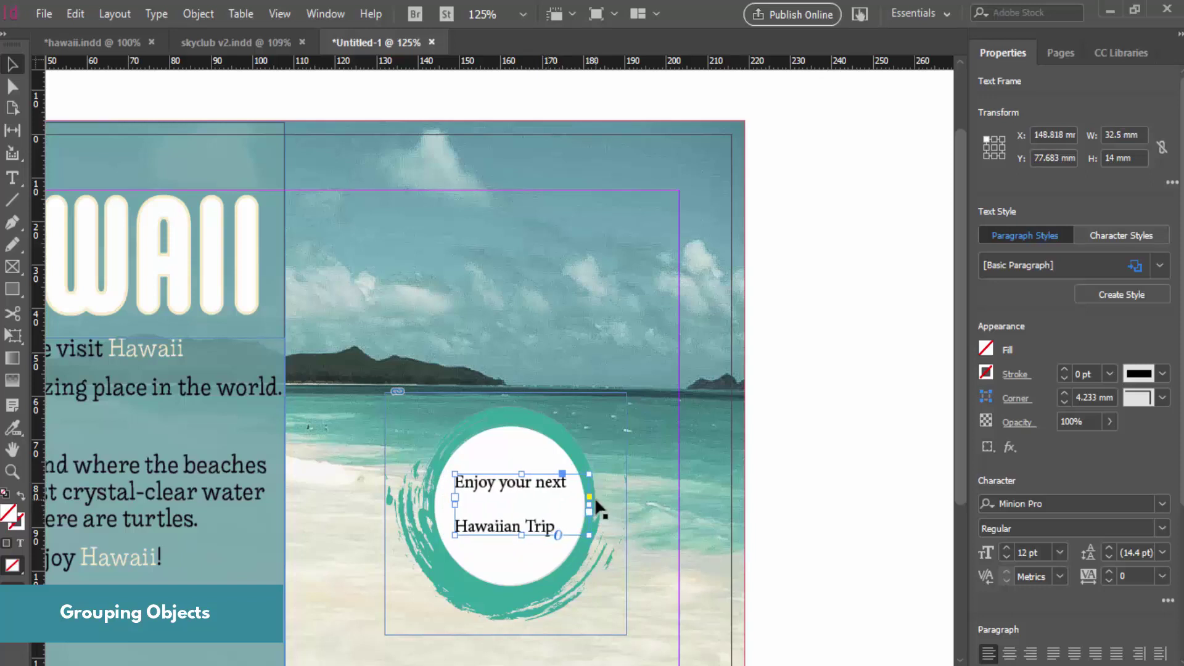
pyautogui.press('Left')
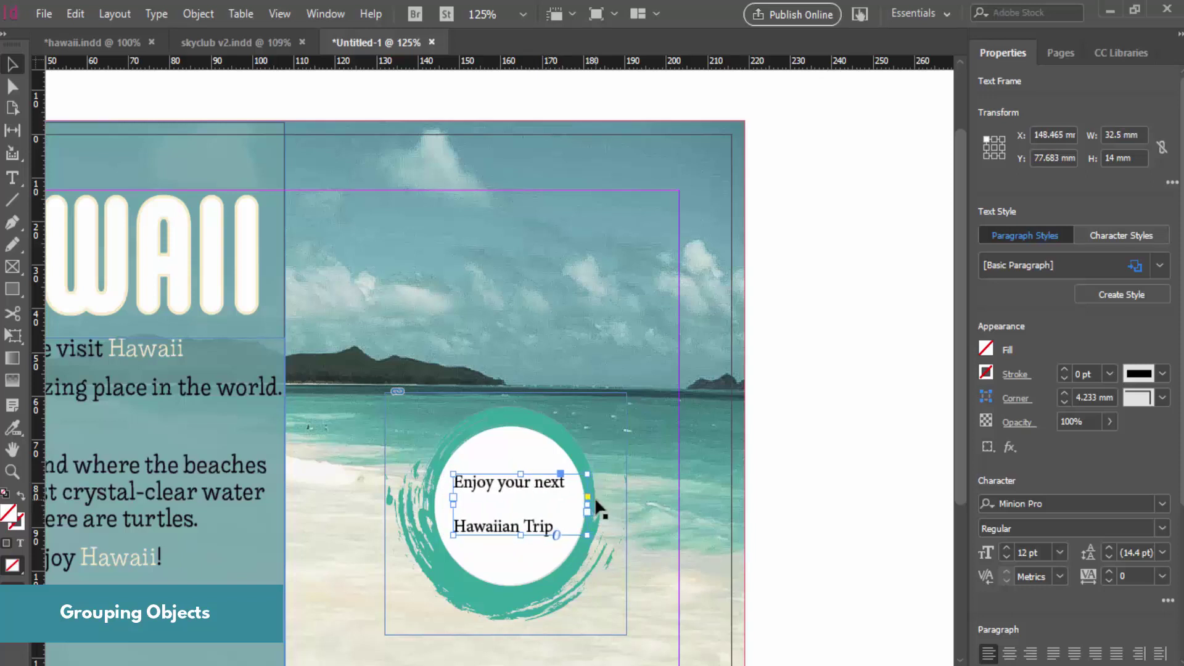
pyautogui.click(521, 453)
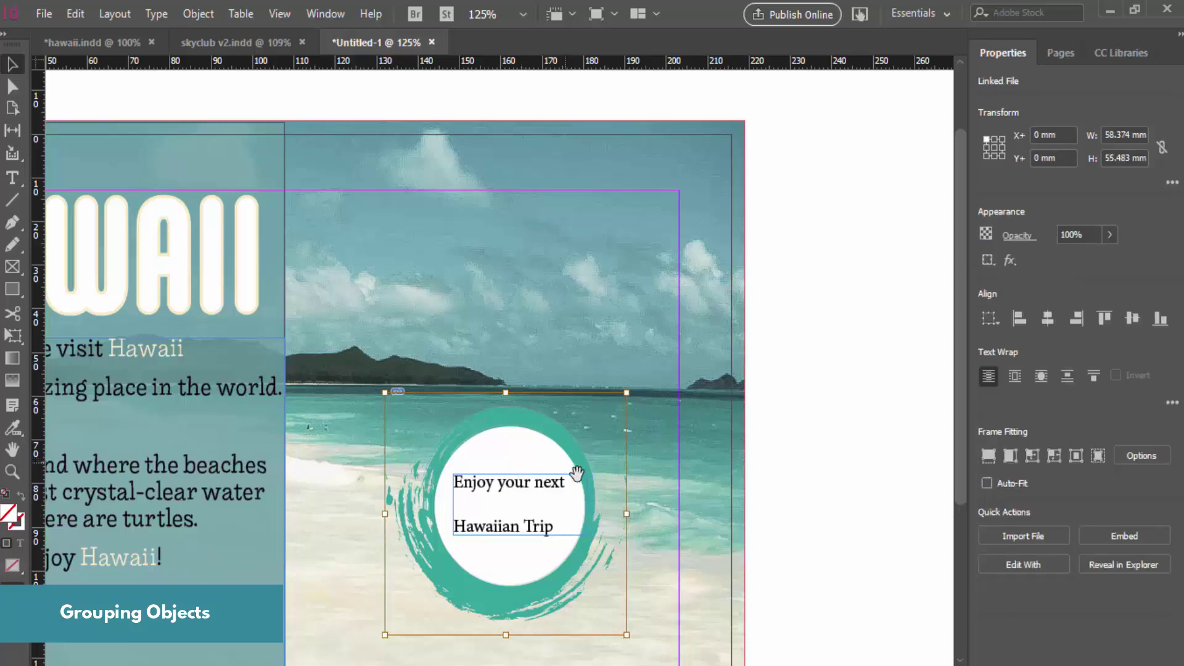
pyautogui.moveTo(505, 444); pyautogui.dragTo(556, 312)
pyautogui.hotkey('ctrl', 'z')
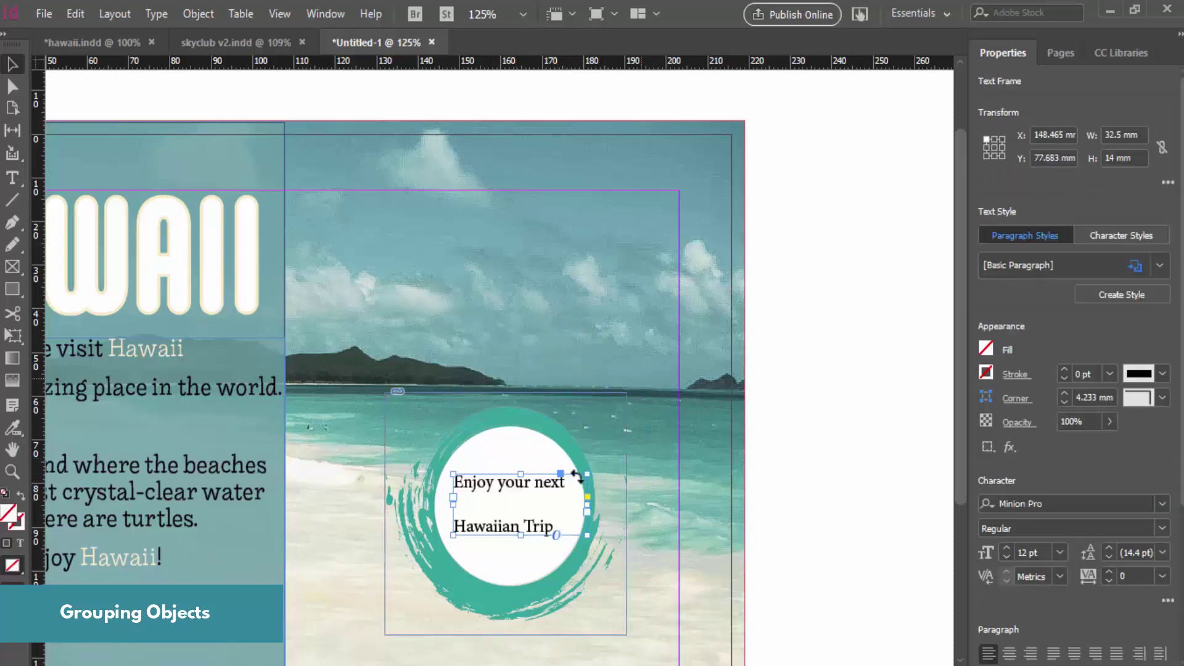
# Group the trip text frame with the brush-circle image and deselect the group
pyautogui.keyDown('shift'); pyautogui.click(572, 450); pyautogui.keyUp('shift')
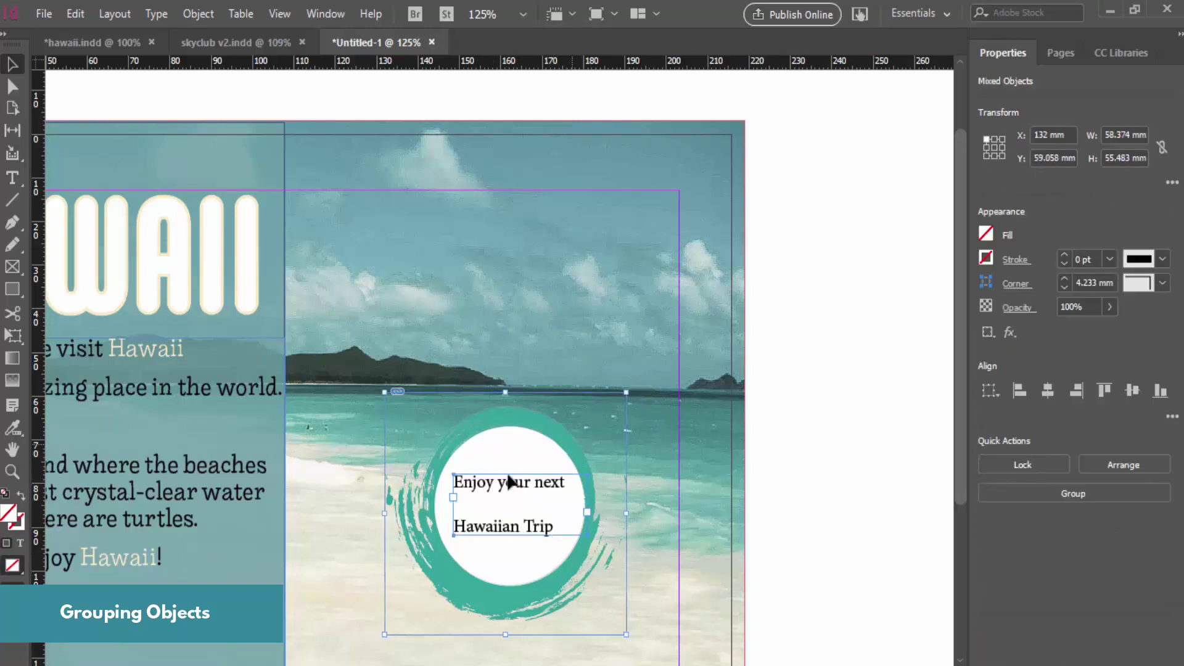
pyautogui.click(1075, 493)
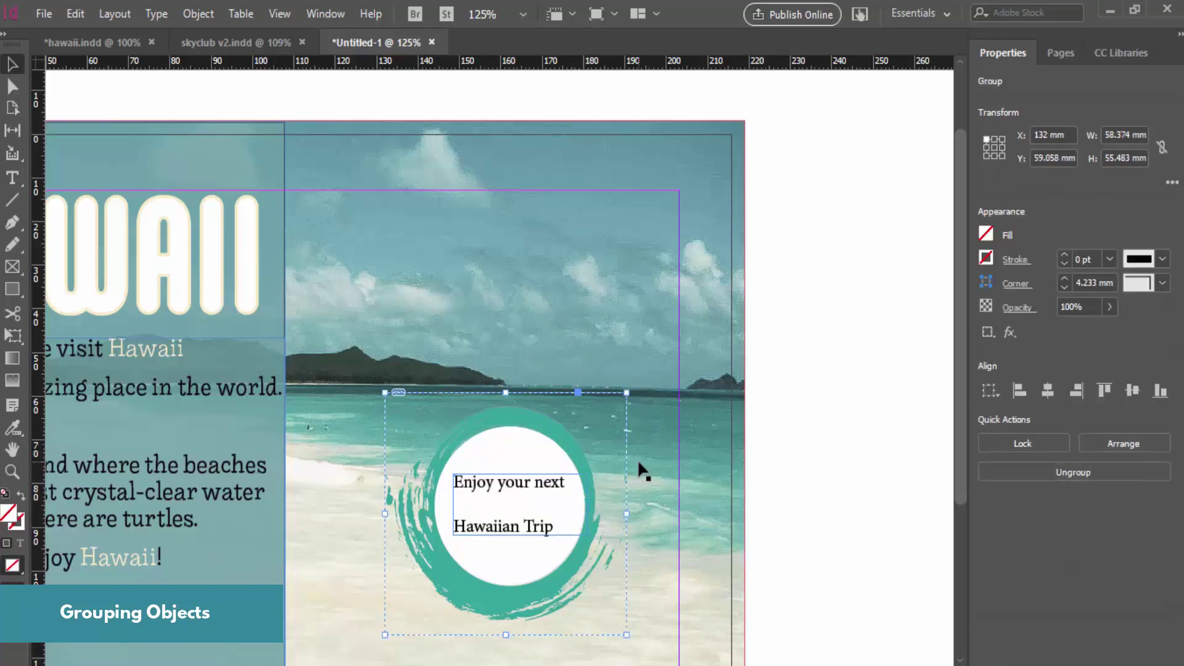
pyautogui.click(845, 370)
# Move the grouped badge up to the top margin of the beach half, at X 138.5 mm, Y 12.7 mm
pyautogui.moveTo(564, 467); pyautogui.dragTo(525, 454)
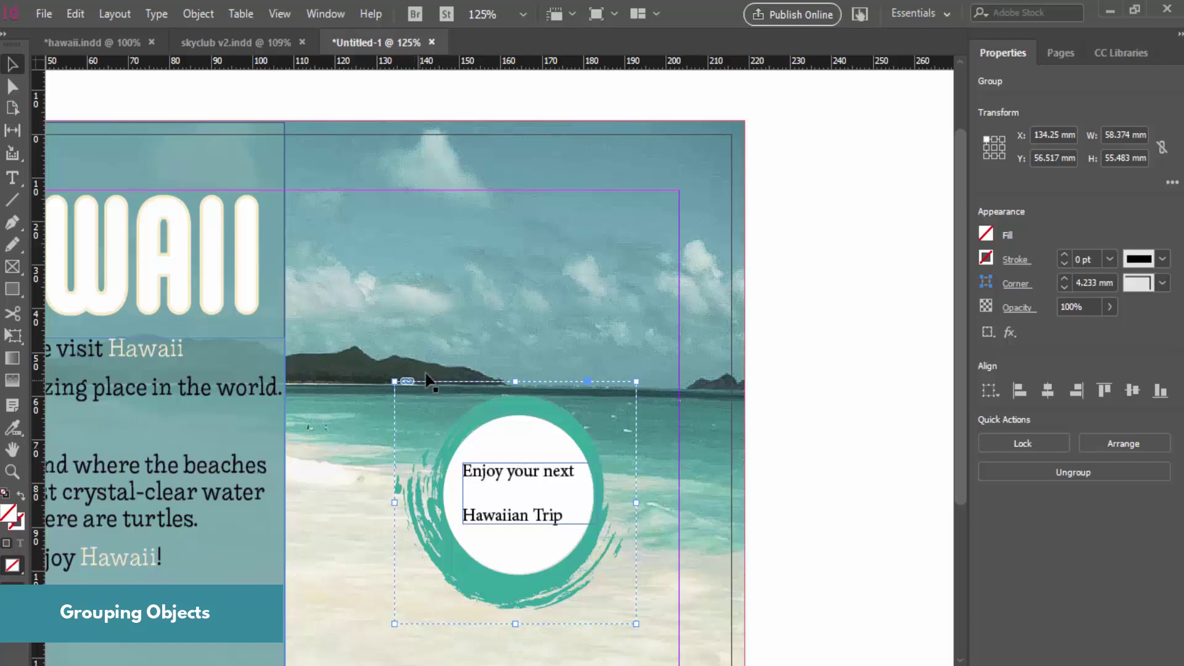
pyautogui.hotkey('ctrl', '-')
pyautogui.hotkey('ctrl', '-')
pyautogui.moveTo(565, 370); pyautogui.dragTo(575, 262)
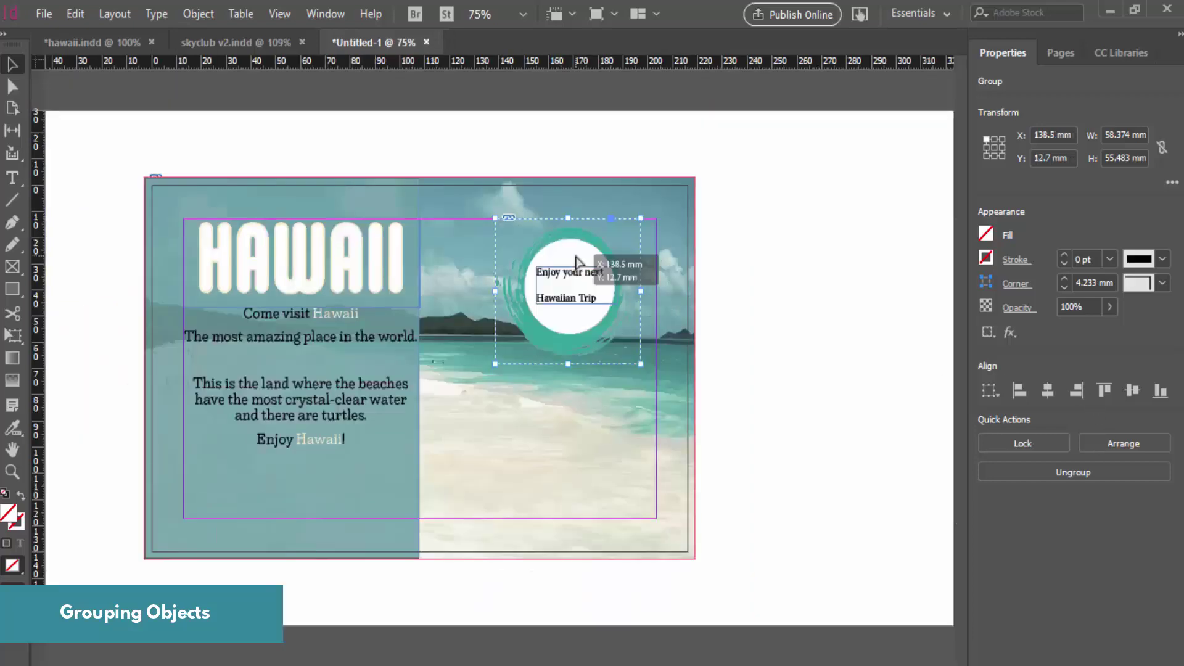
# Check the border in hawaii.indd, and in Untitled-1 draw a rectangle covering the whole page, 215.9 by 139.7 mm
pyautogui.click(81, 49)
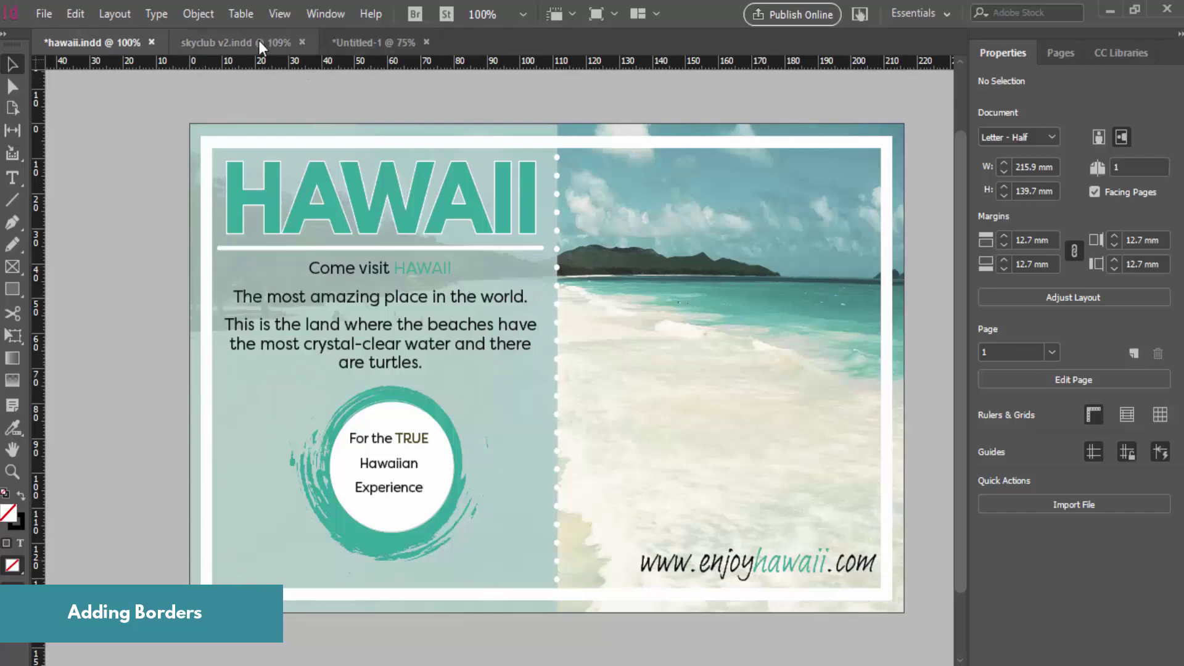
pyautogui.click(372, 47)
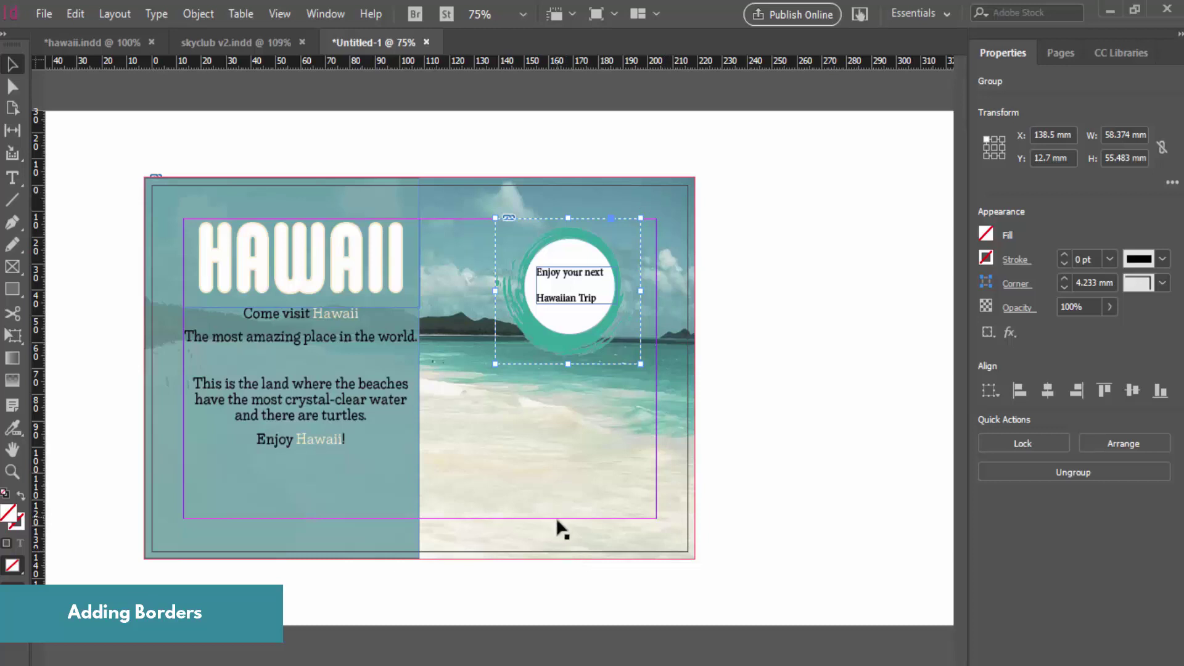
pyautogui.click(12, 290)
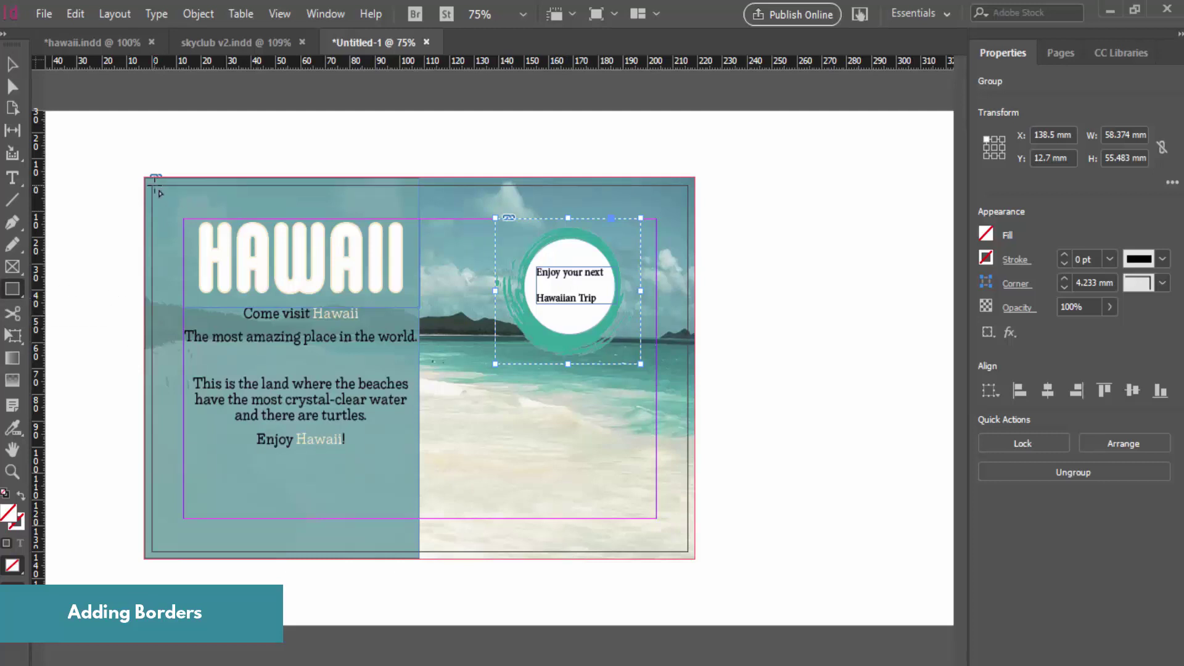
pyautogui.moveTo(154, 187)
pyautogui.mouseDown()
pyautogui.moveTo(419, 388)
pyautogui.moveTo(644, 507)
pyautogui.moveTo(690, 554)
pyautogui.mouseUp()
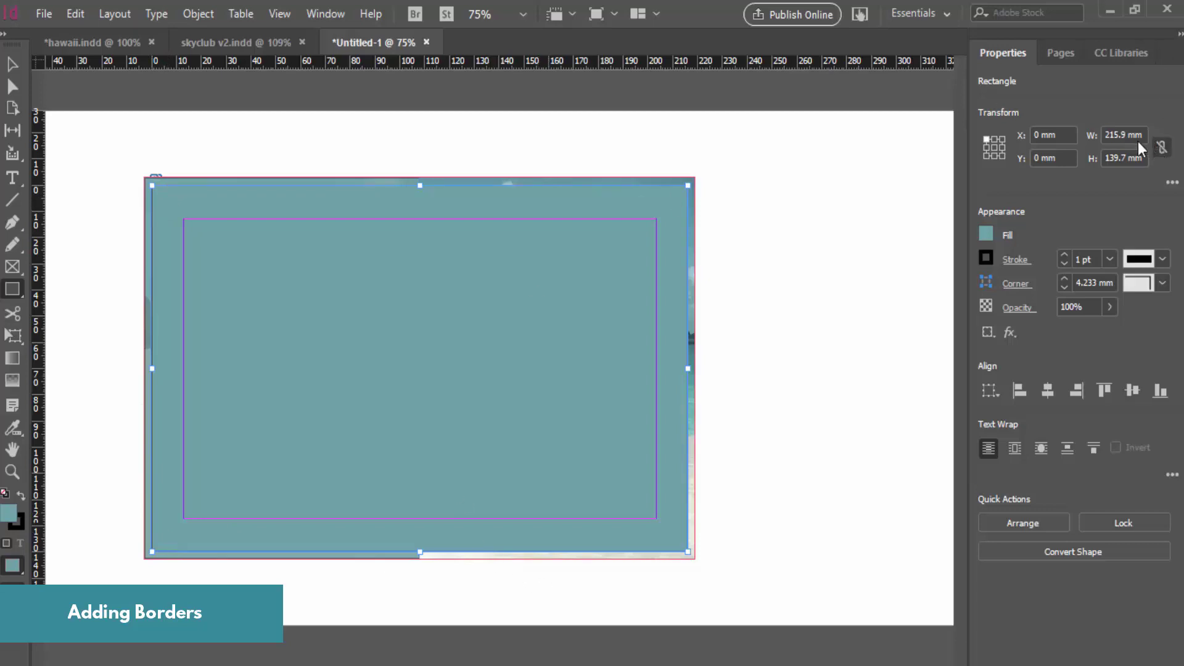
# Shrink the rectangle's width by 10 mm to 205.9 mm from its centre reference point, with proportions constrained
pyautogui.click(993, 150)
pyautogui.click(1161, 148)
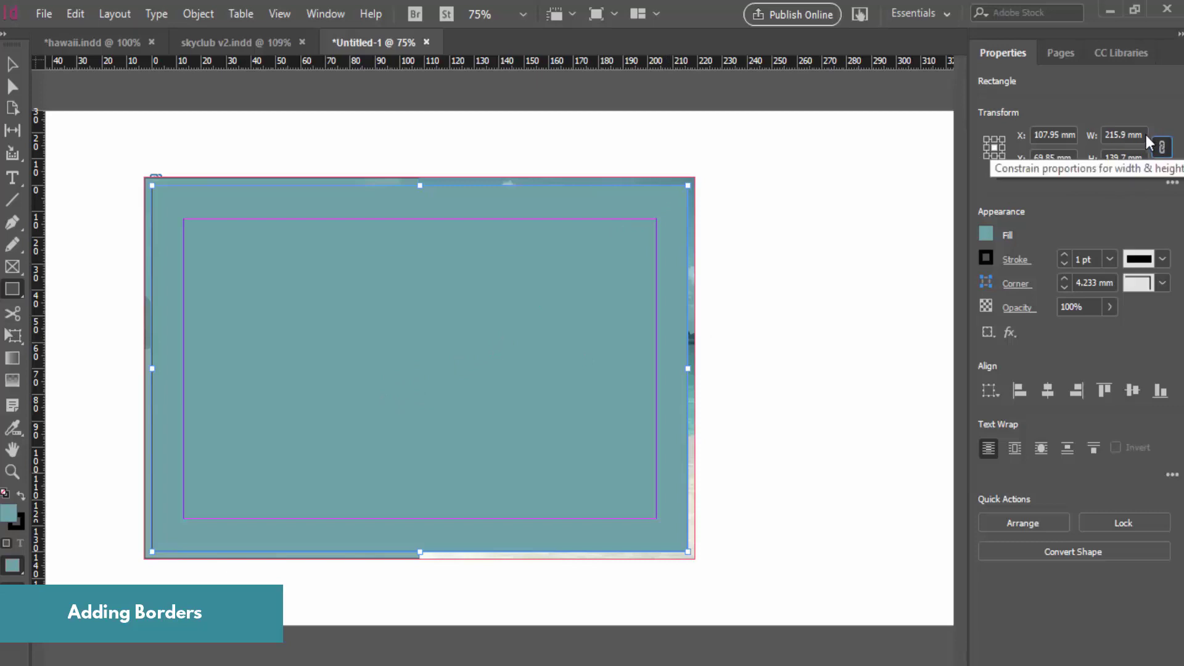
pyautogui.click(1143, 134)
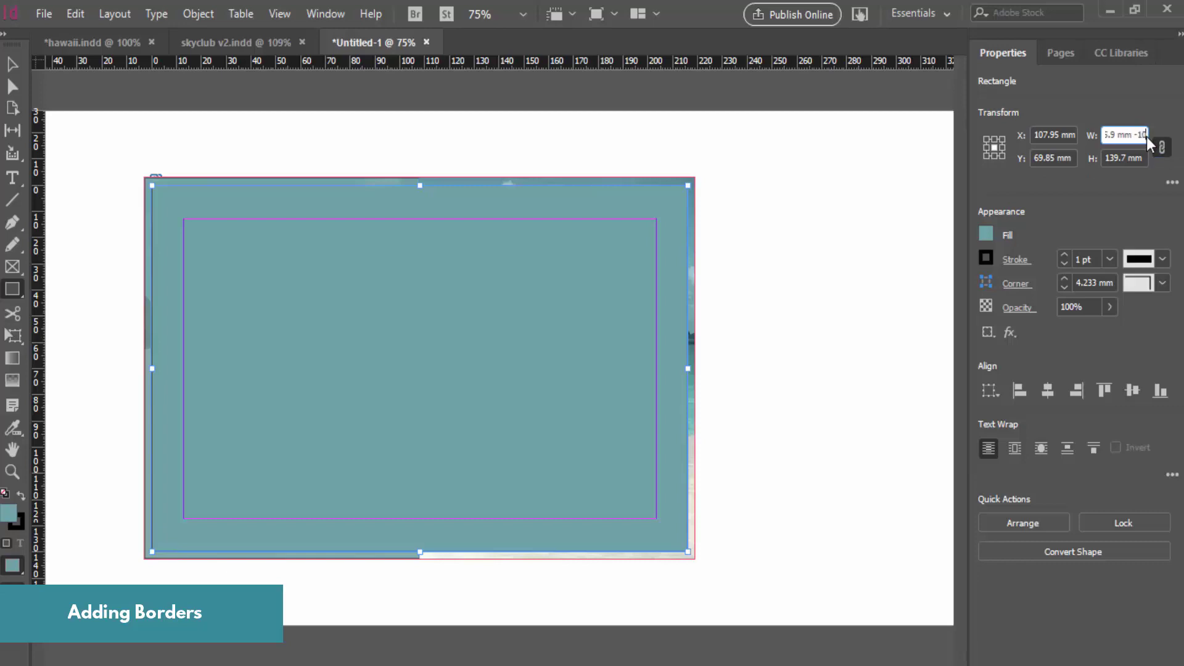
pyautogui.press('Return')
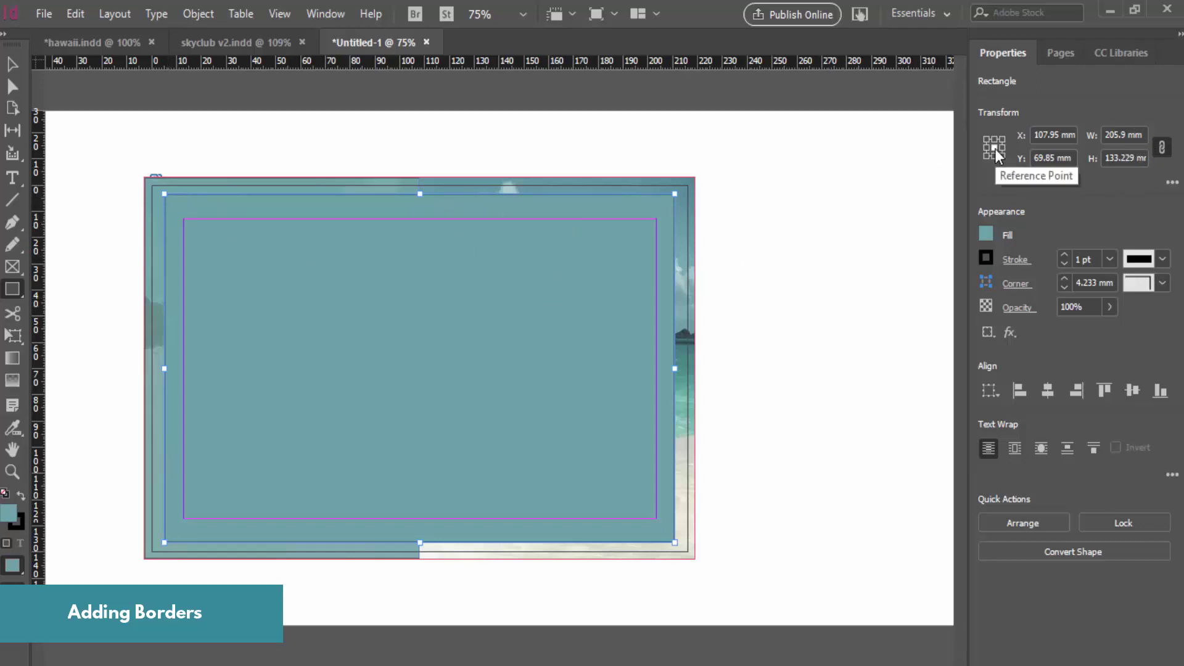
# Set the rectangle's fill to None and its stroke colour to Paper
pyautogui.click(987, 235)
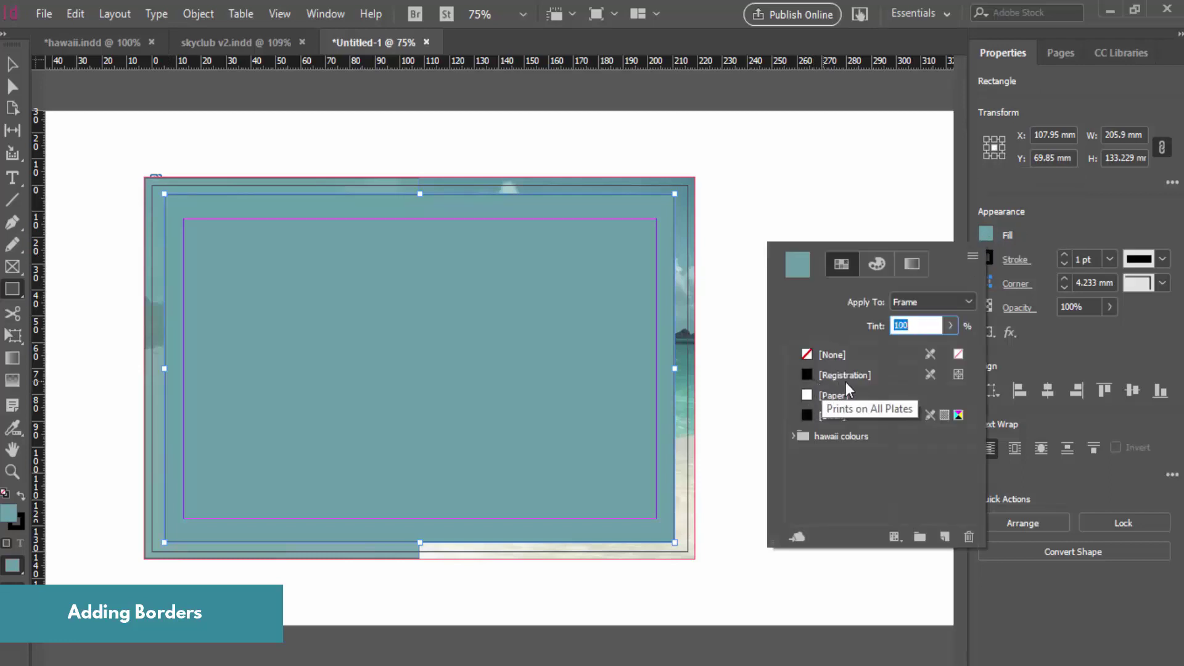
pyautogui.click(833, 354)
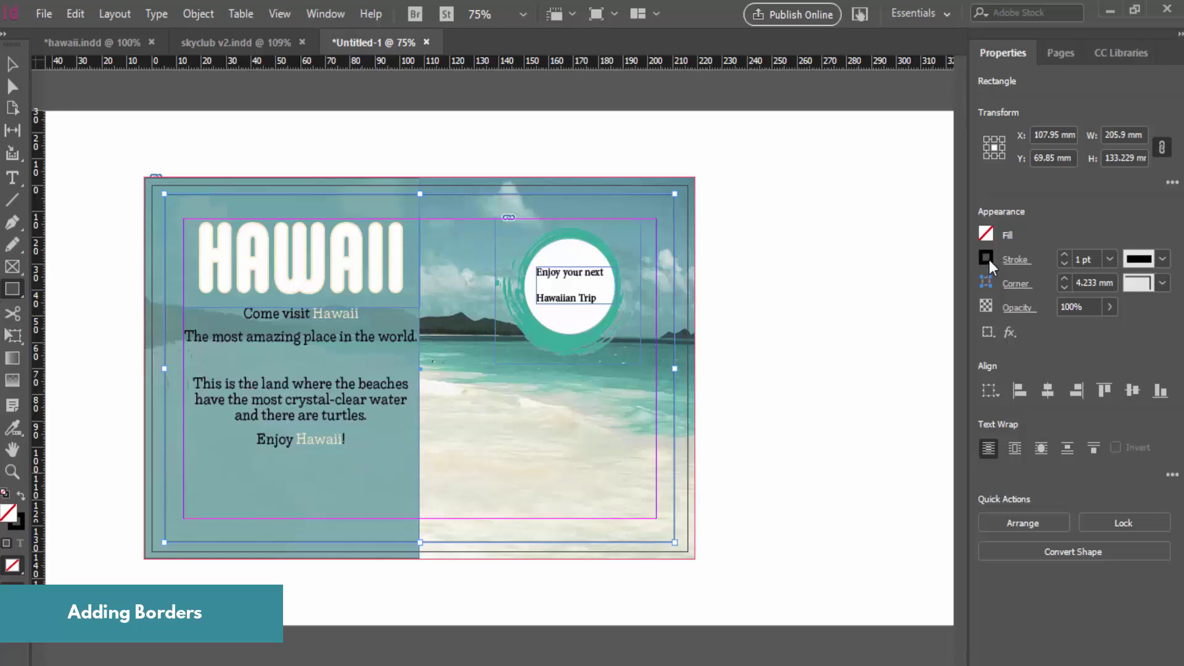
pyautogui.click(987, 258)
pyautogui.click(807, 418)
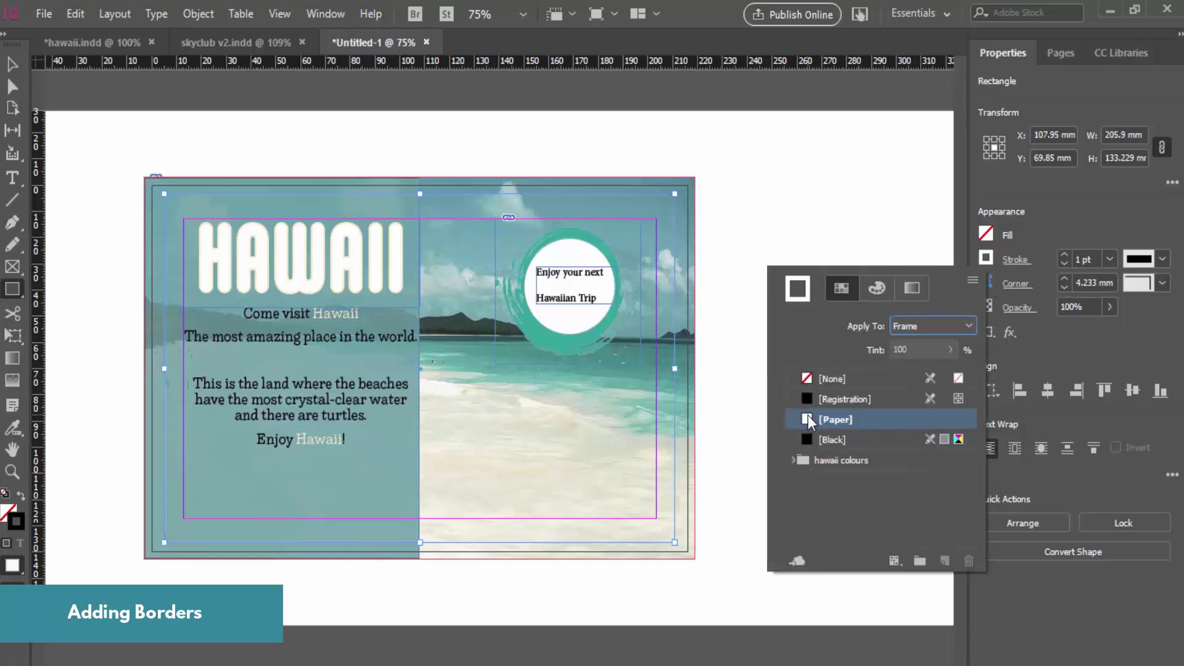
# Increase the rectangle border's stroke weight to 13 pt
pyautogui.click(1064, 254)
pyautogui.click(1064, 254)
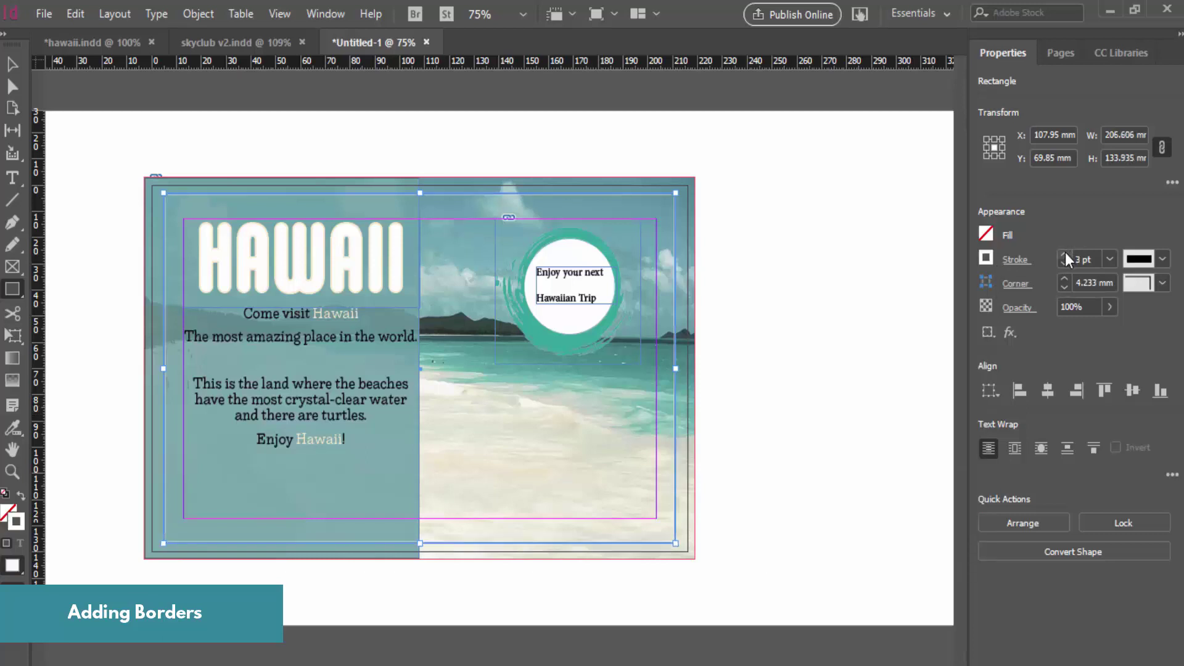
pyautogui.click(1065, 254)
pyautogui.click(1064, 254)
pyautogui.click(1064, 254)
pyautogui.click(1064, 254)
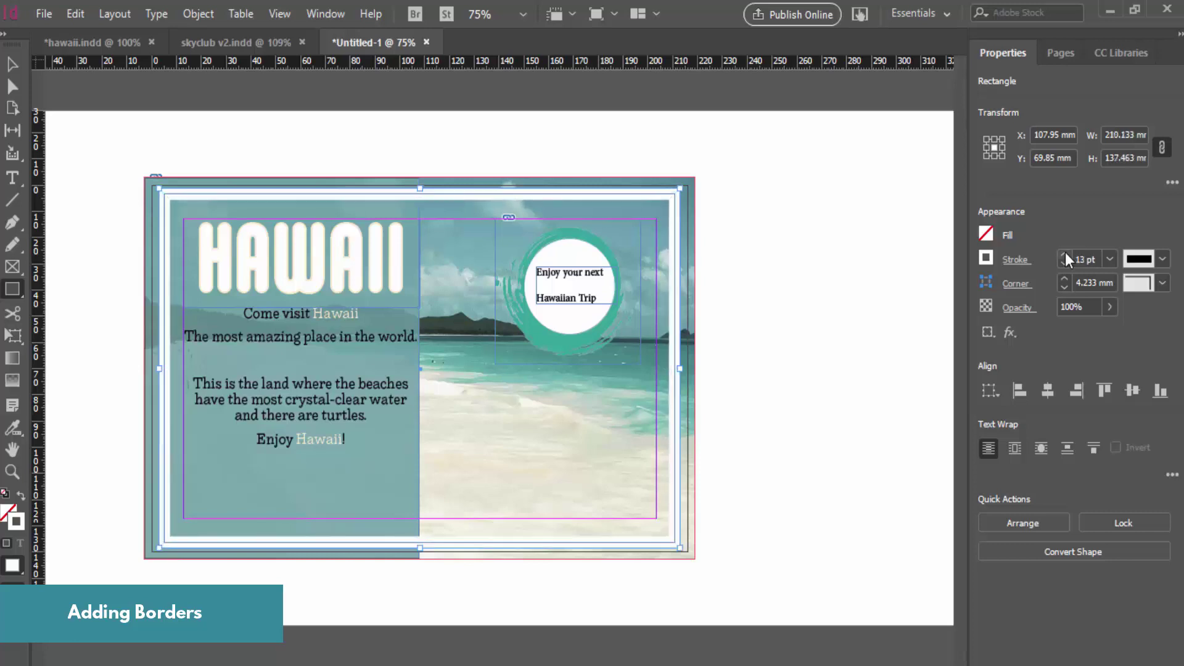
# Increase the white rectangle border's stroke weight to 15 pt and deselect it
pyautogui.click(1064, 254)
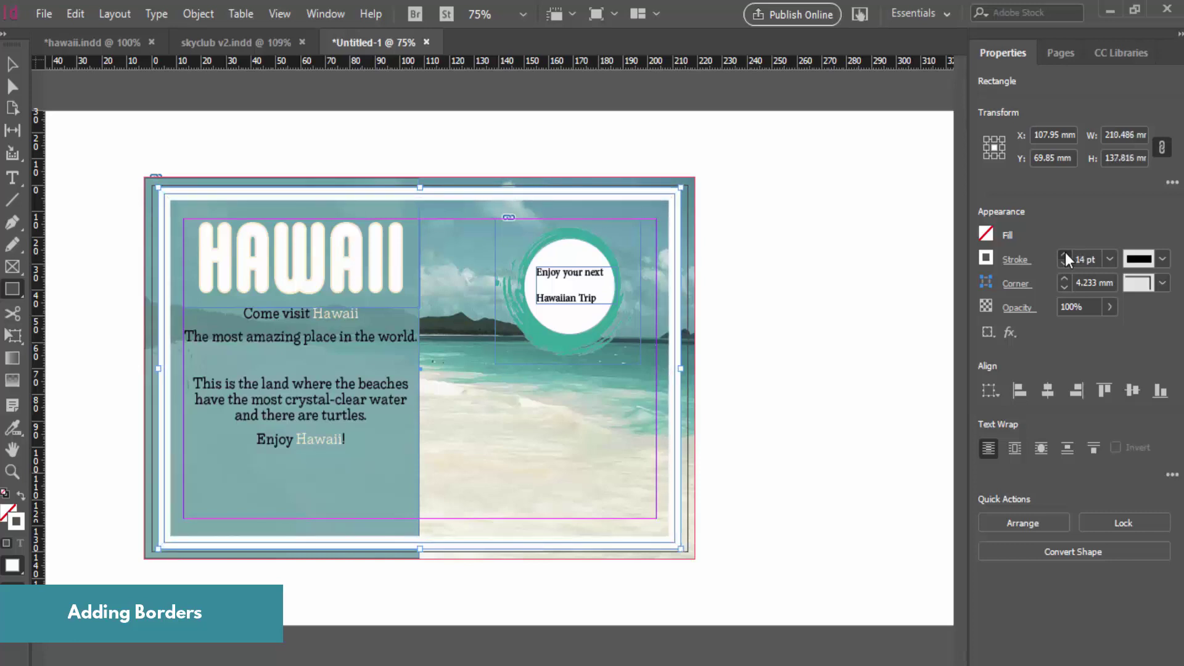
pyautogui.click(1064, 254)
pyautogui.click(868, 269)
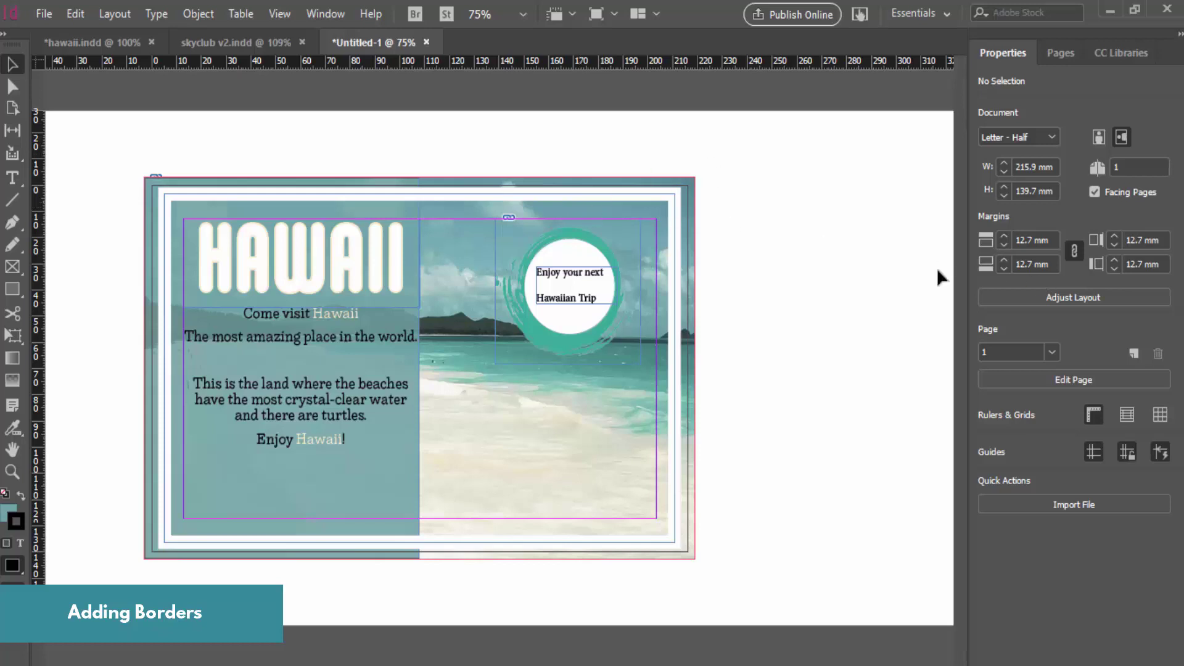
# Try the Japanese Dots and a dashed stroke type on the white border, and return it to Solid
pyautogui.click(682, 213)
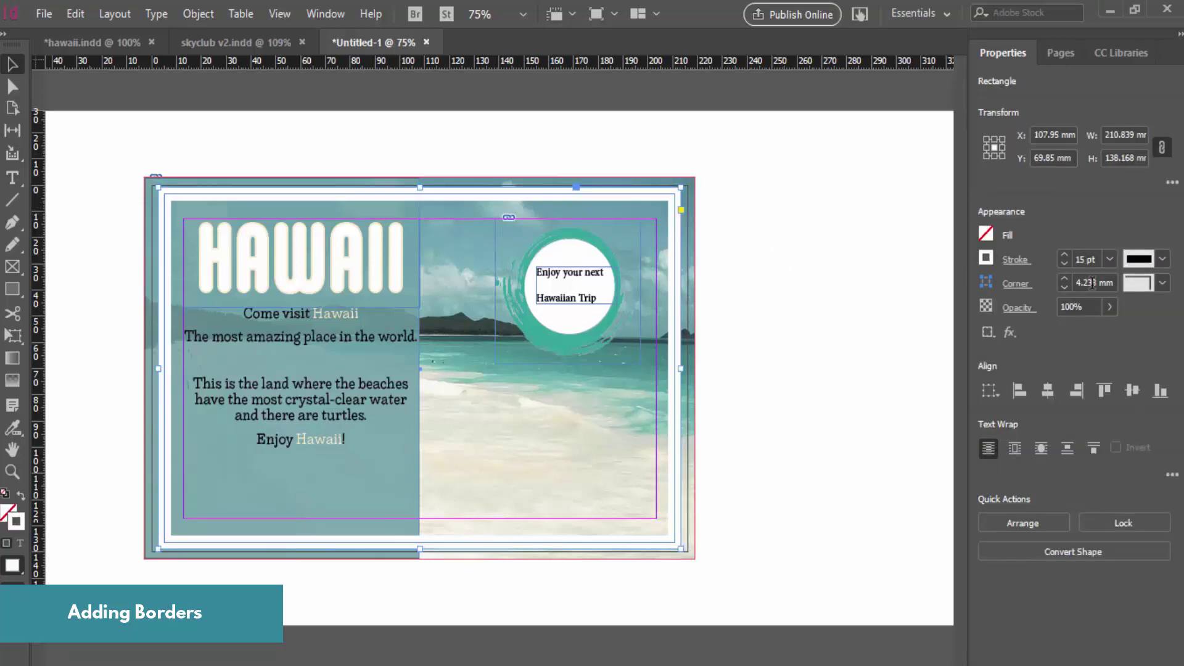
pyautogui.click(1162, 260)
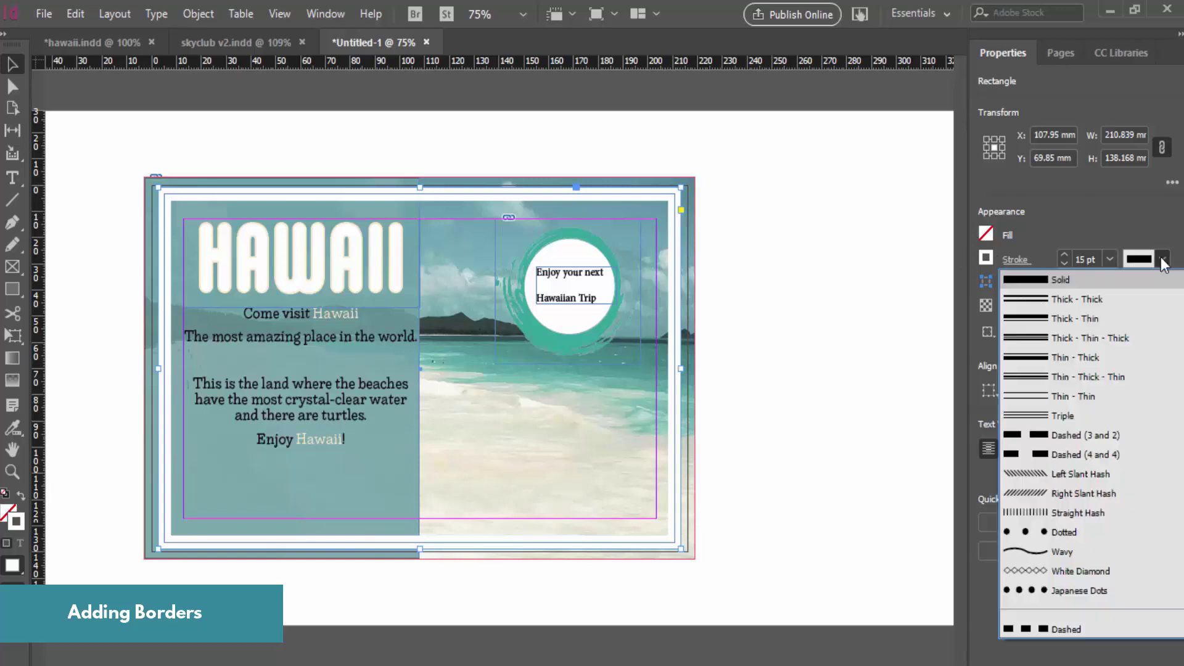
pyautogui.click(1109, 591)
pyautogui.click(1163, 259)
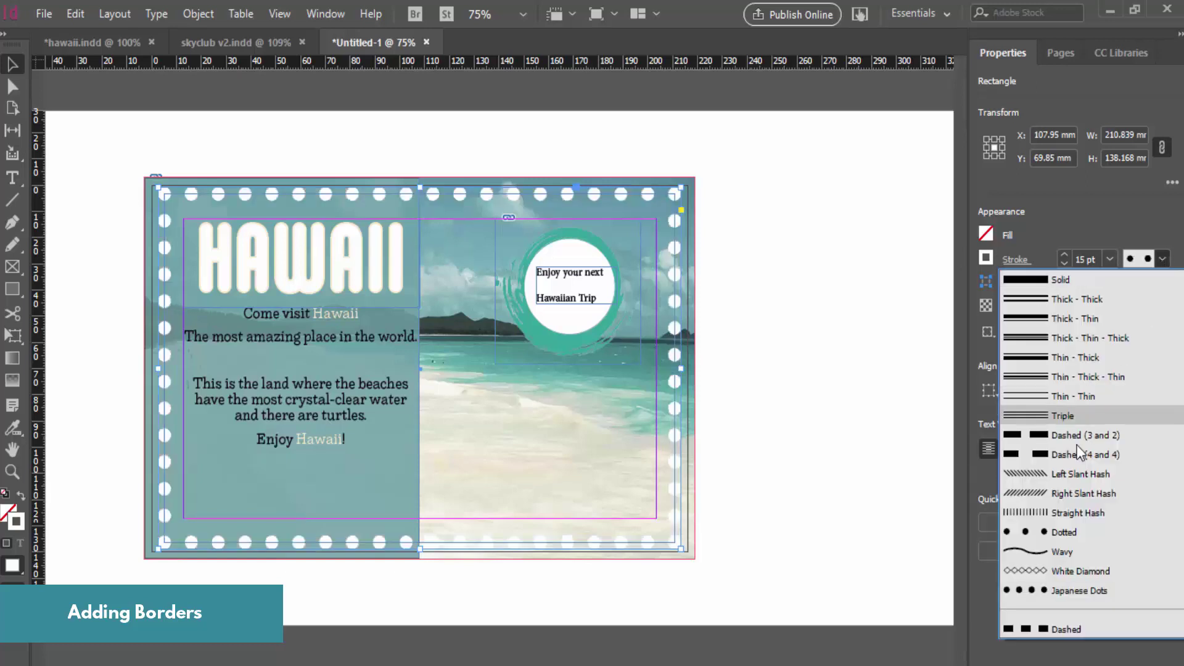
pyautogui.press('Escape')
pyautogui.click(1163, 260)
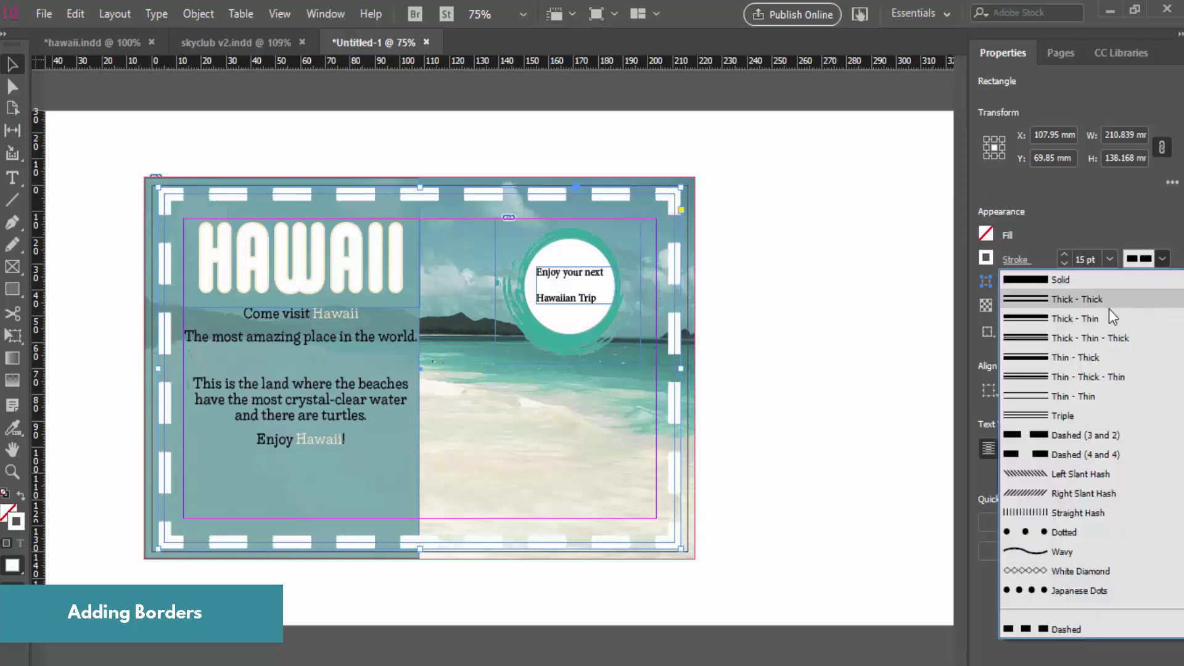
pyautogui.click(1037, 280)
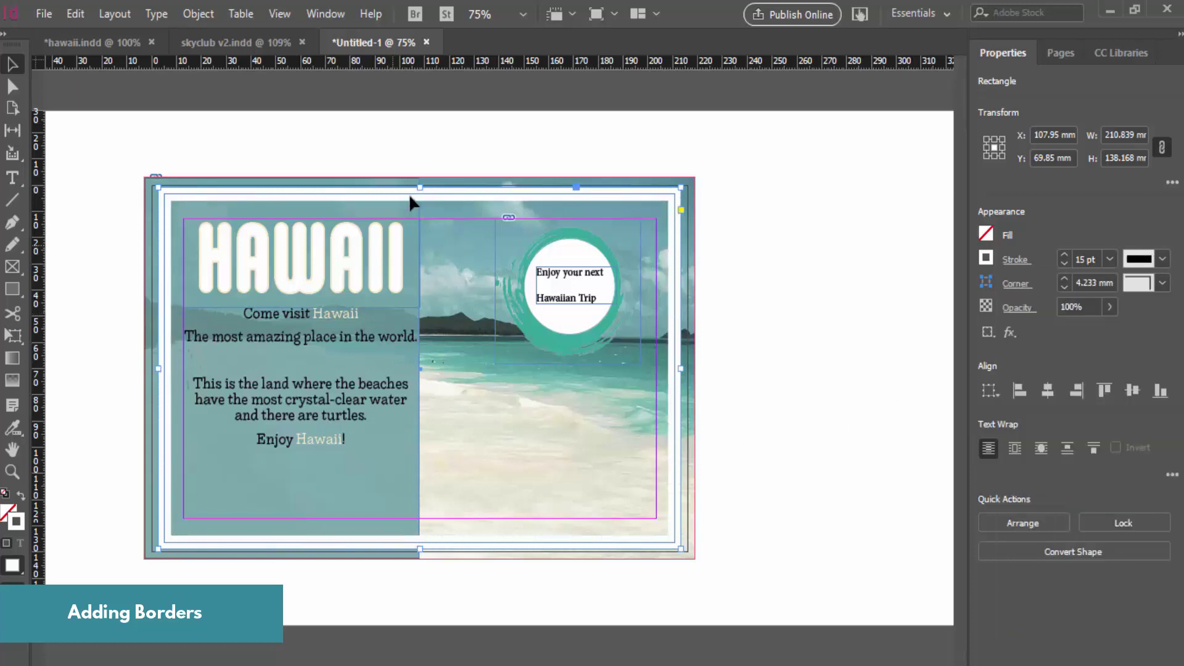
# Check the divider in hawaii.indd, and in Untitled-1 draw a vertical line about 175 mm long along the teal panel's inner edge
pyautogui.click(99, 42)
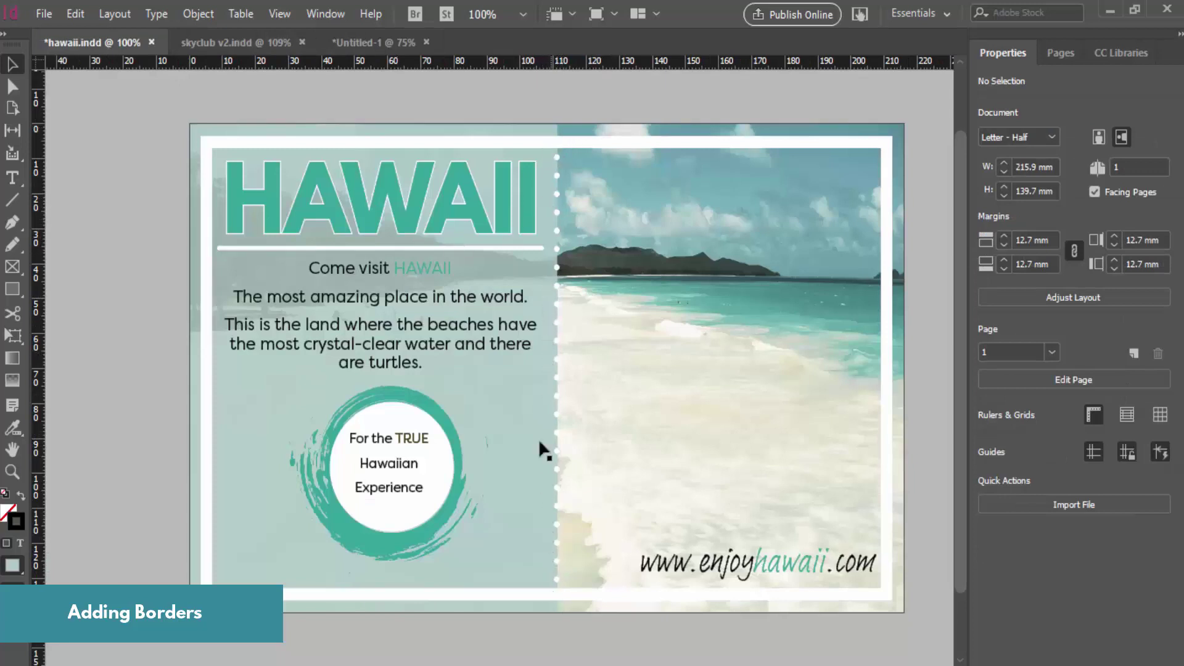
pyautogui.click(368, 43)
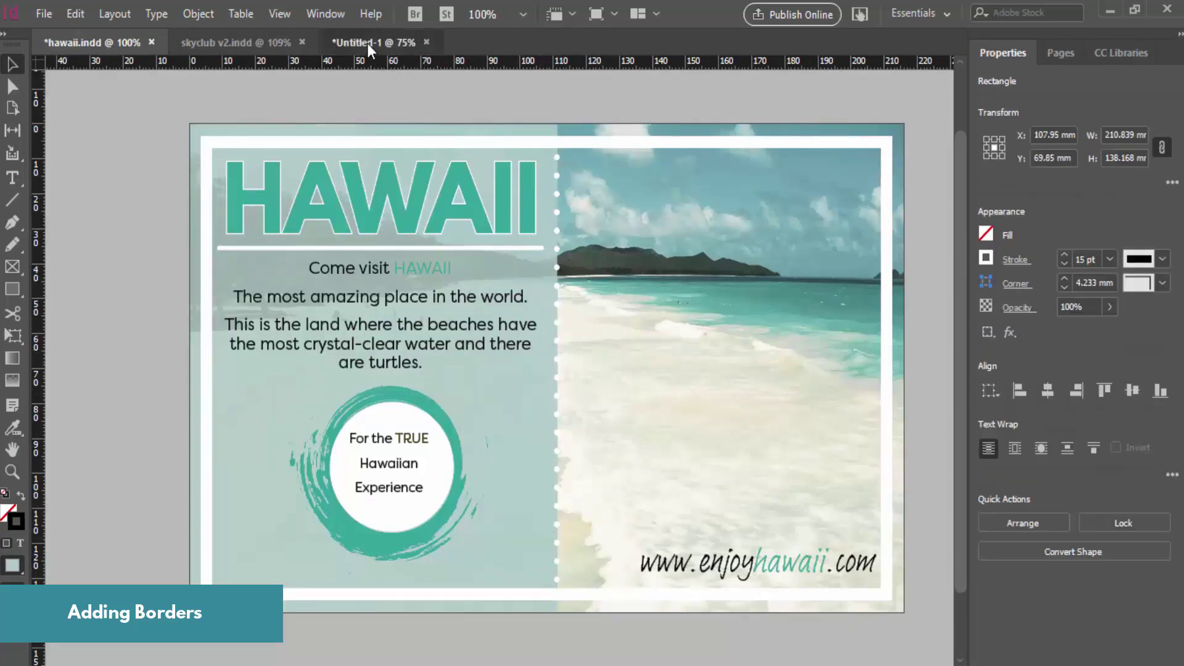
pyautogui.click(18, 201)
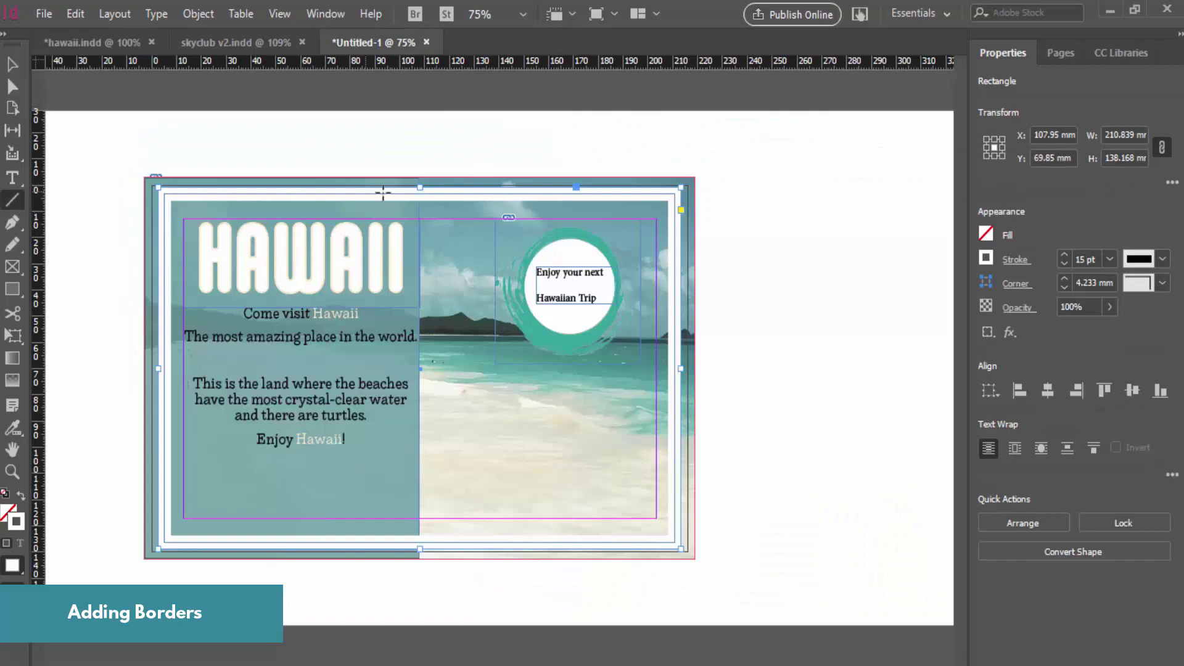
pyautogui.hotkey('ctrl', 'shift', 'a')
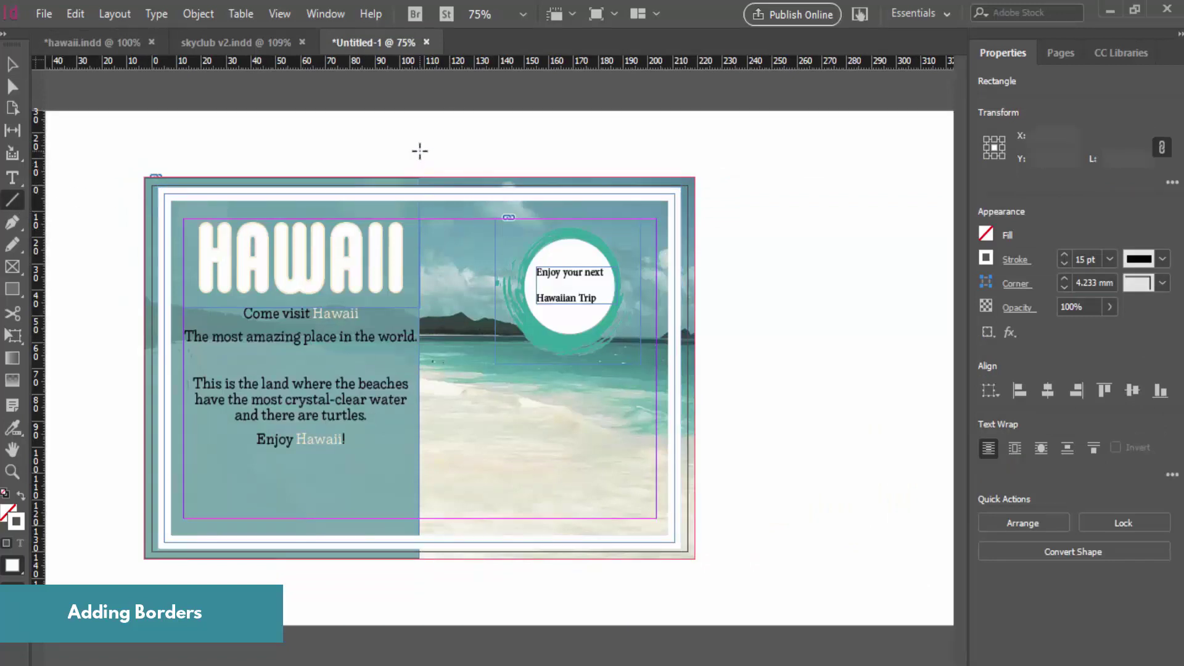
pyautogui.moveTo(420, 586); pyautogui.dragTo(423, 128)
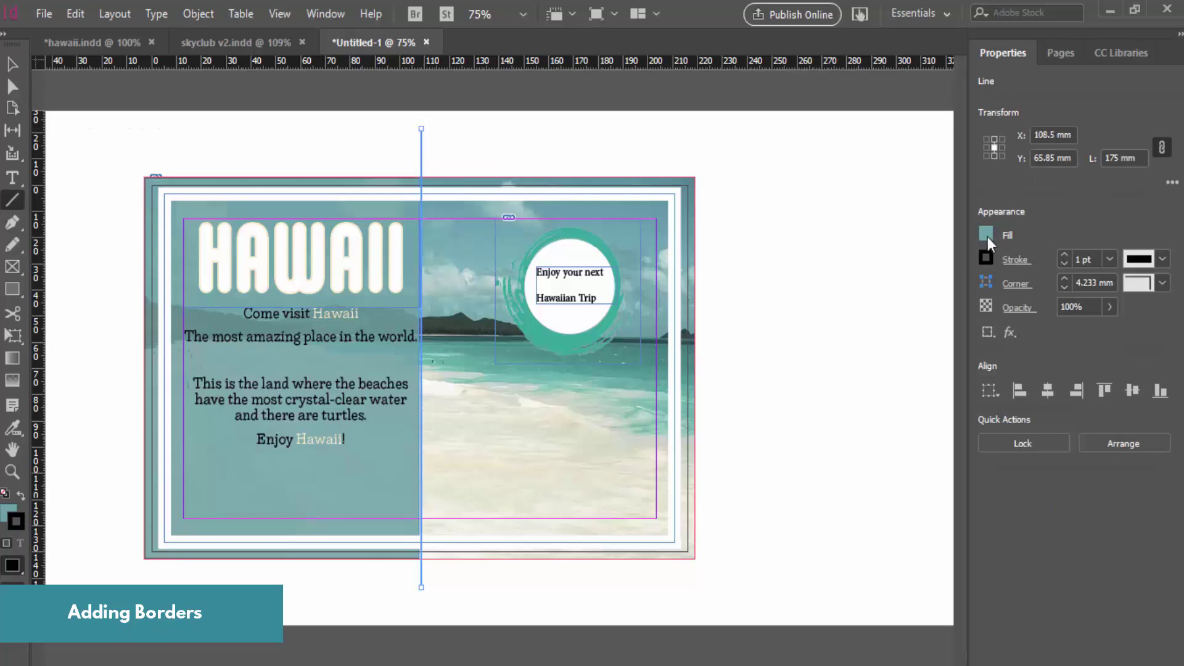
# Set the vertical line's fill to None and its stroke colour to Paper
pyautogui.click(986, 235)
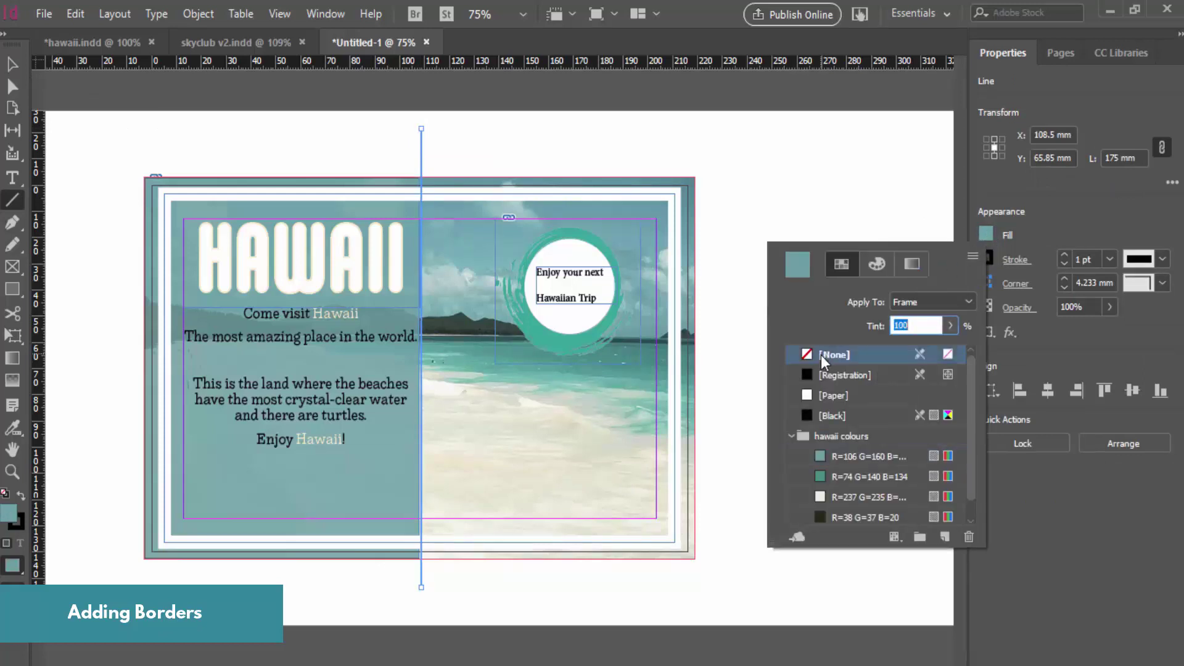
pyautogui.click(820, 355)
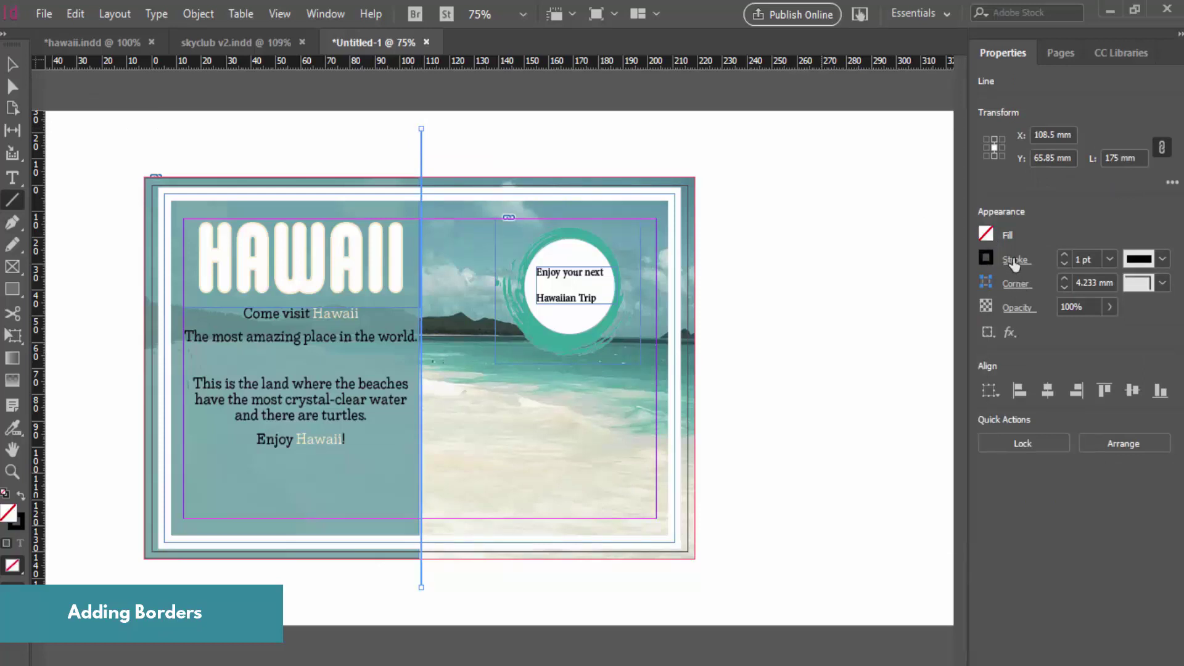
pyautogui.click(984, 258)
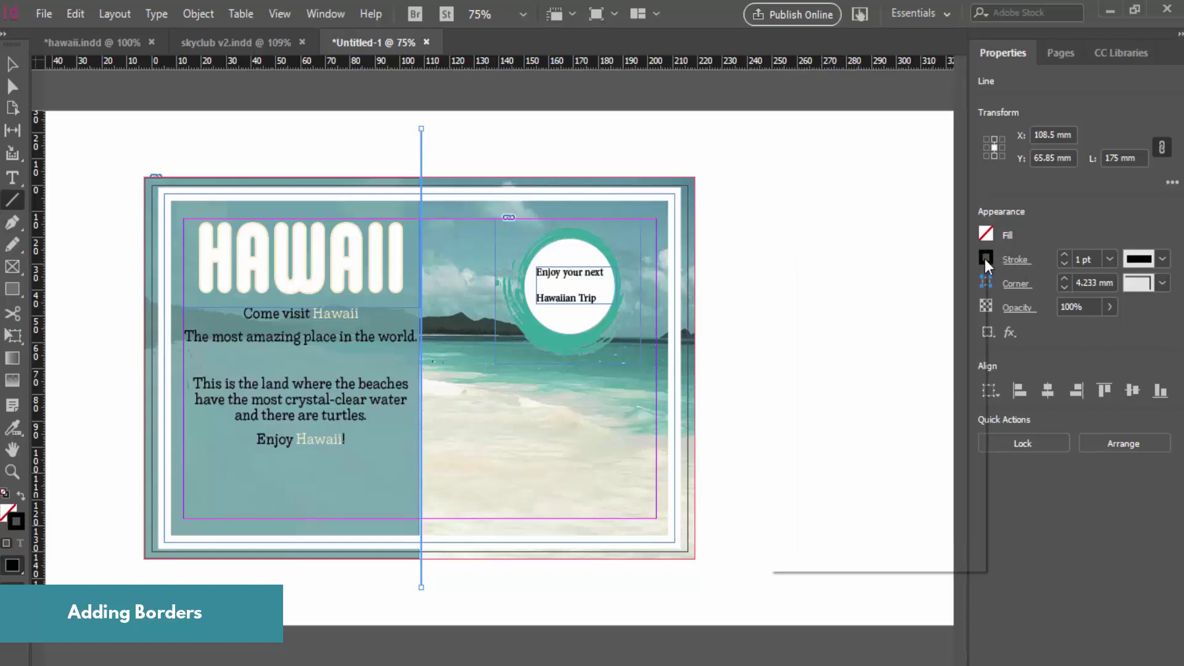
pyautogui.click(820, 419)
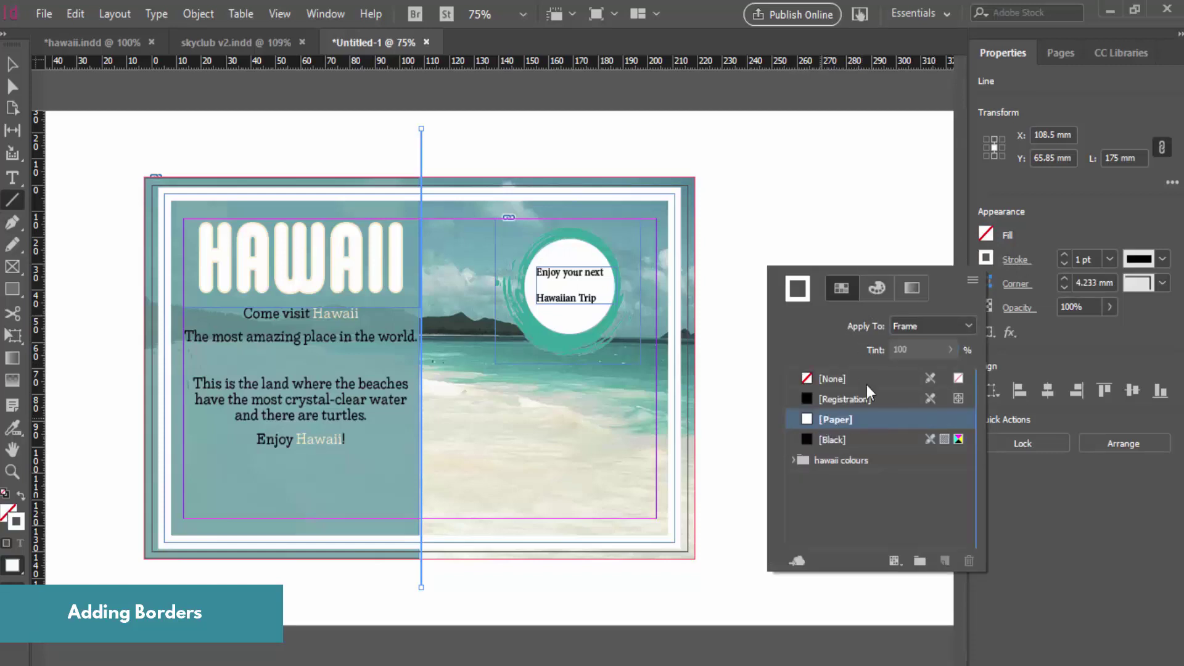
# Set the vertical line's stroke weight to 10 pt and move it slightly left to X about 107.6 mm
pyautogui.click(1076, 258)
pyautogui.write('10')
pyautogui.press('Return')
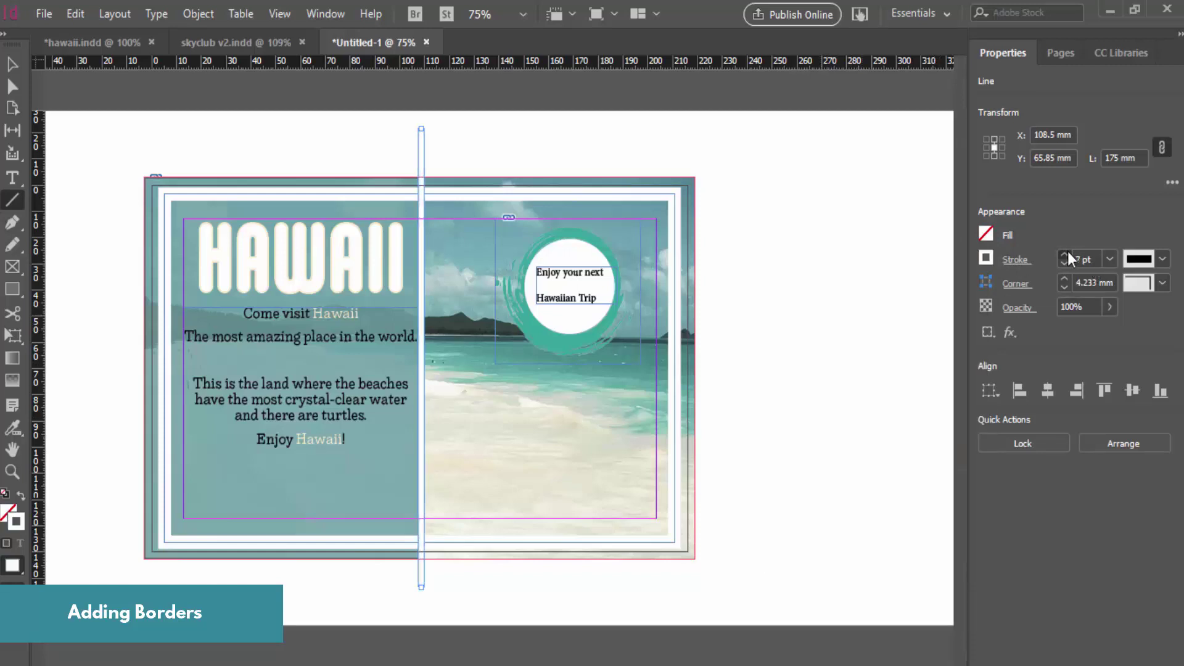
pyautogui.click(13, 65)
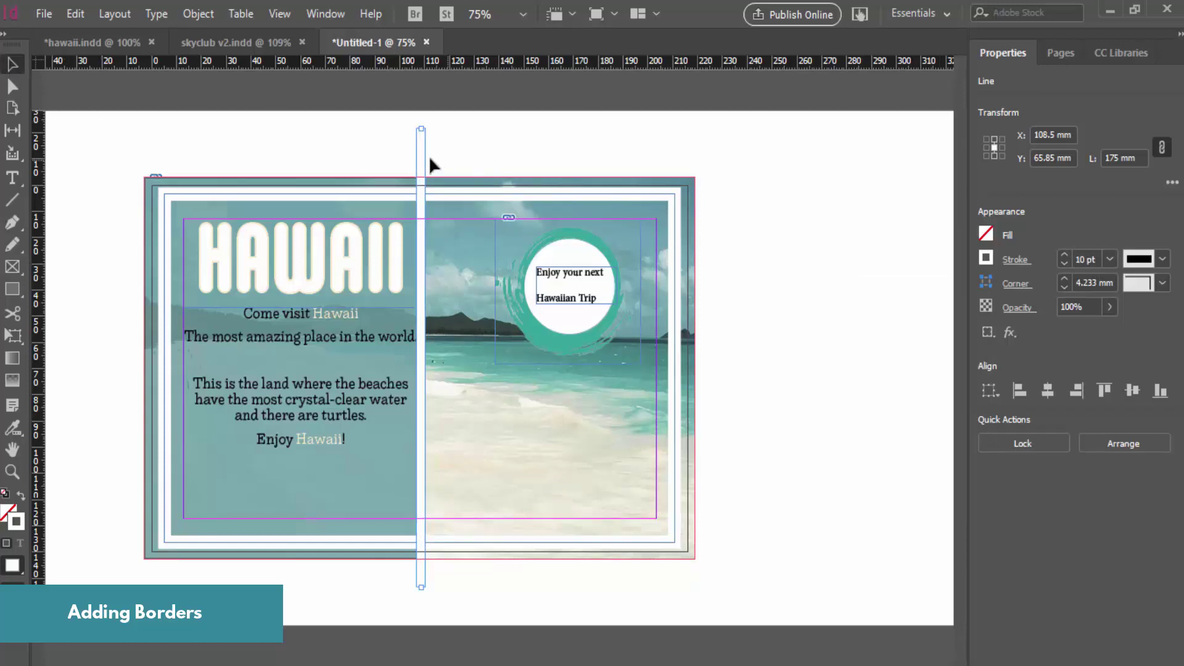
pyautogui.moveTo(415, 154); pyautogui.dragTo(417, 160)
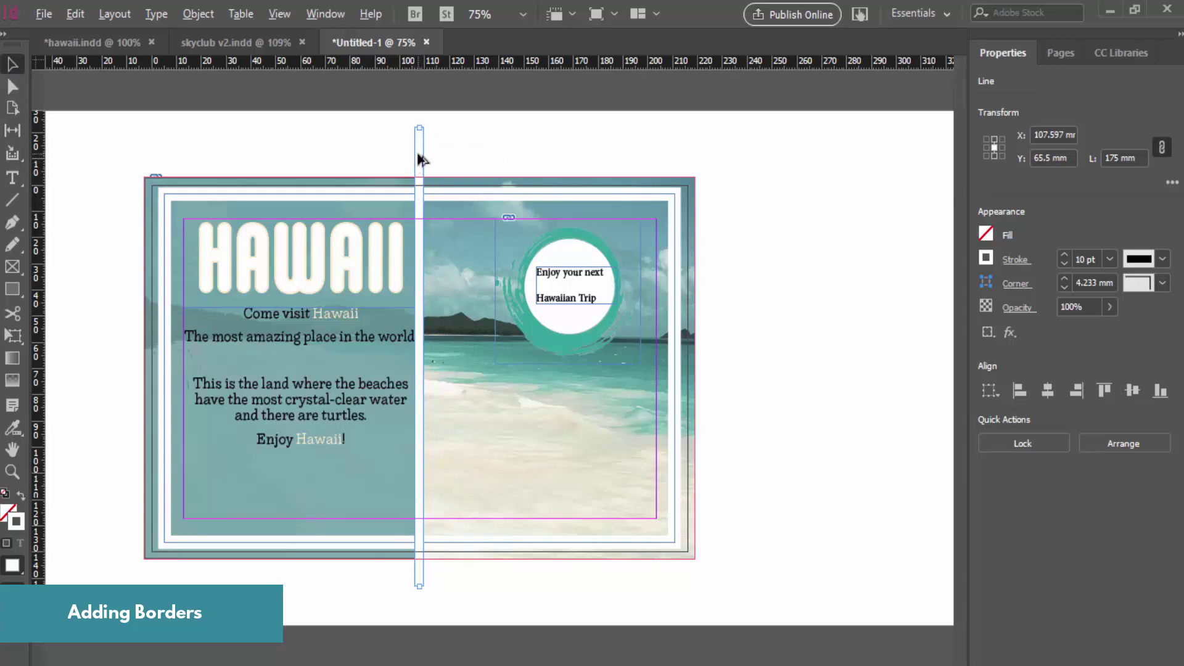
pyautogui.press('alt')
# Change the vertical line's stroke type to Japanese Dots, reduce its stroke weight to 5 pt and deselect it
pyautogui.click(1162, 259)
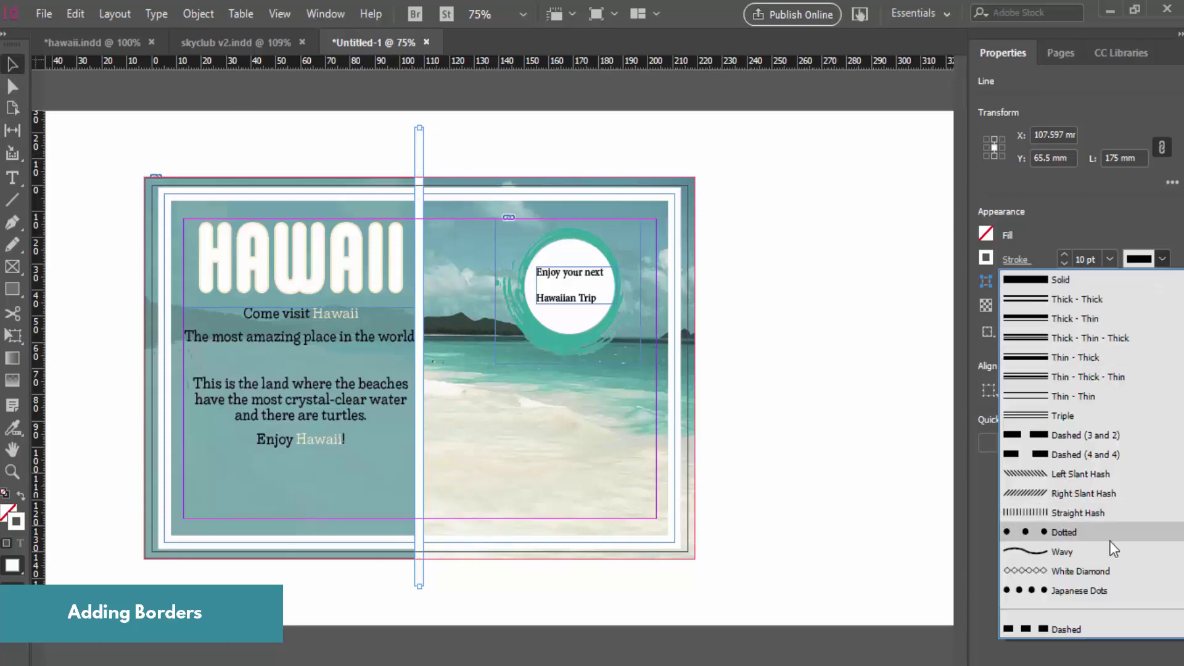
pyautogui.click(1091, 588)
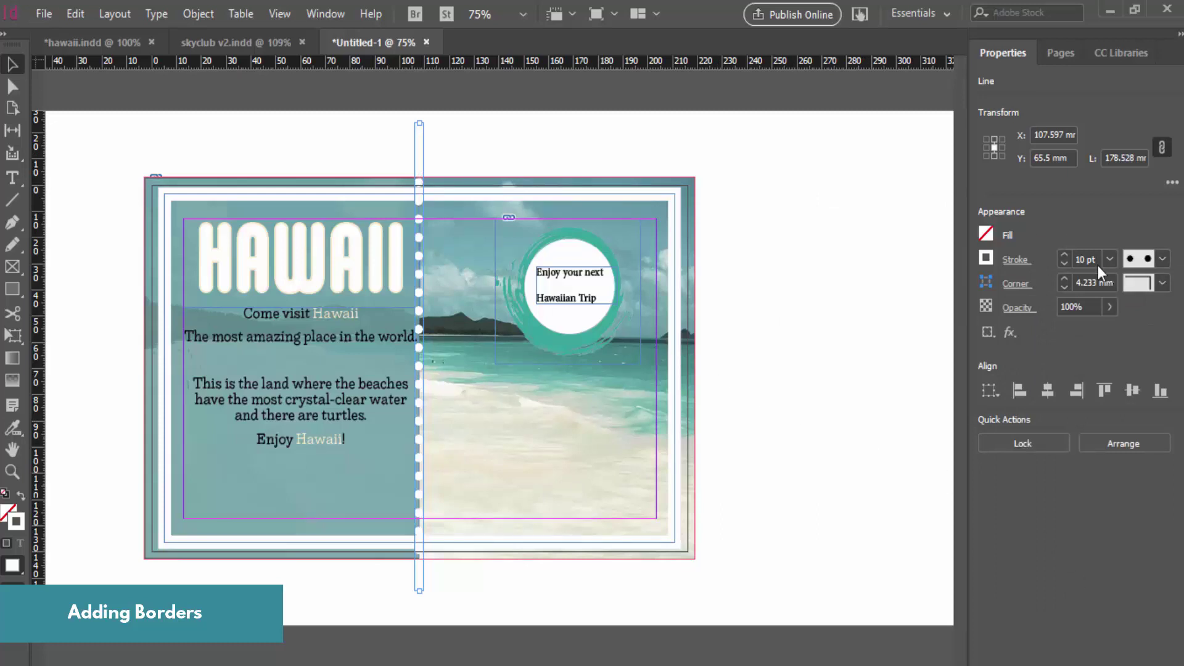
pyautogui.click(1064, 264)
pyautogui.click(1064, 264)
pyautogui.click(1064, 264)
pyautogui.click(1064, 264)
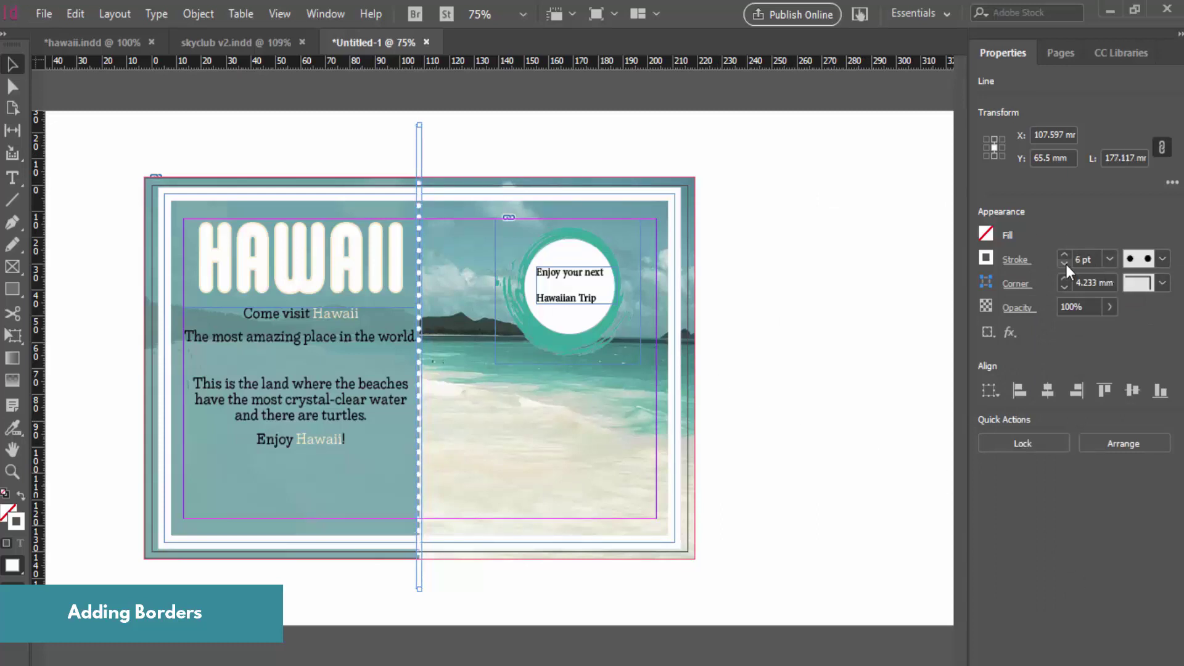
pyautogui.click(1064, 263)
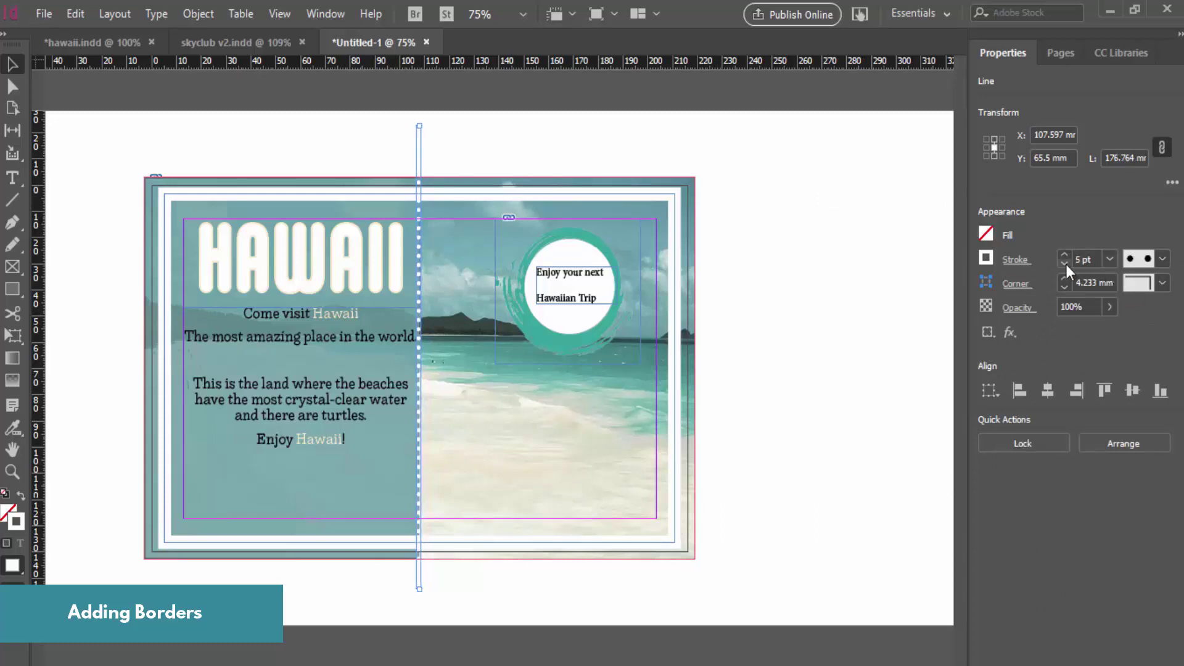
pyautogui.click(720, 228)
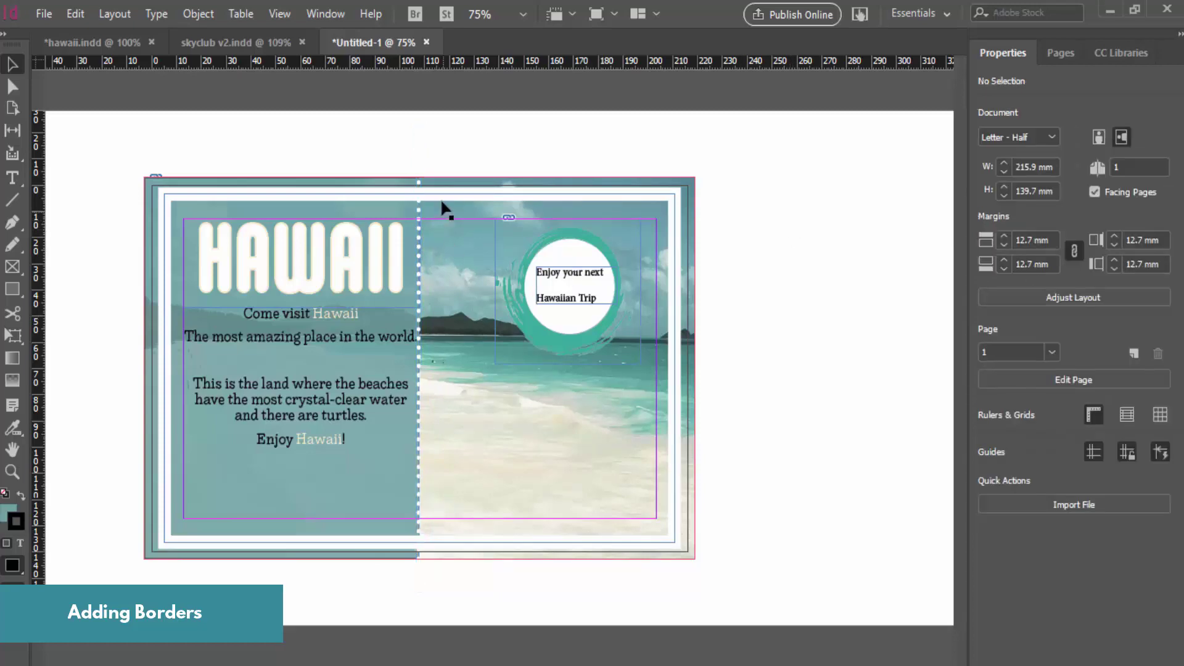
# Reposition the dotted line so its dots are centred on the teal panel's edge, at X about 107.88 mm
pyautogui.scroll(5, 404, 338)
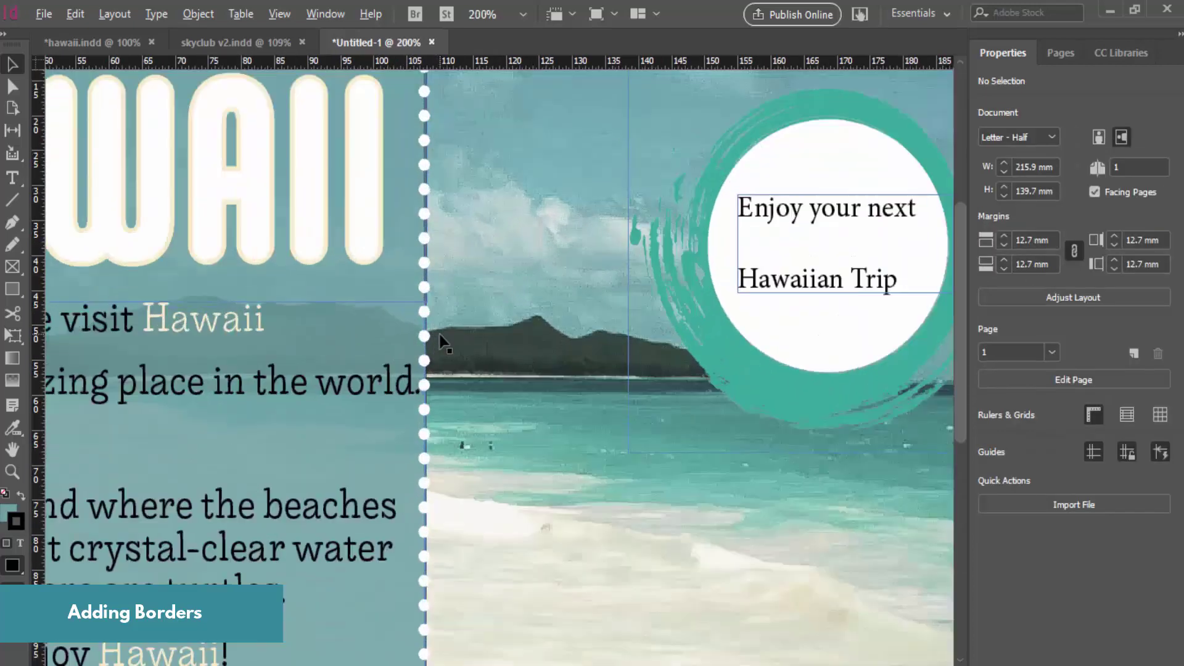
pyautogui.scroll(10, 430, 272)
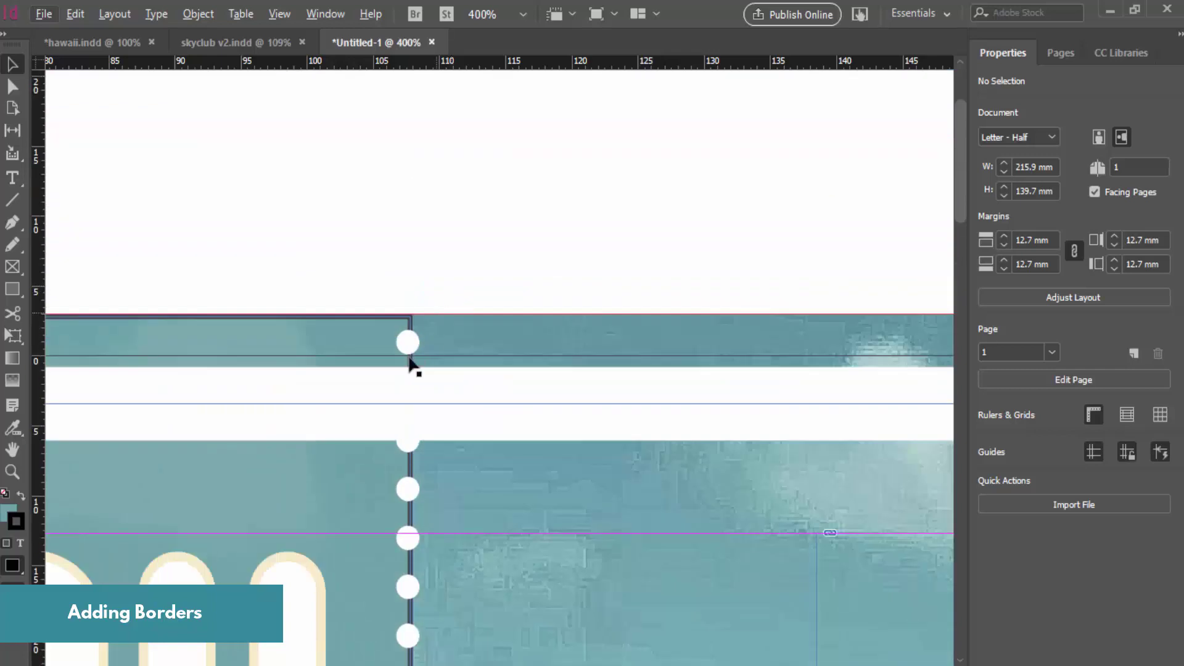
pyautogui.click(410, 344)
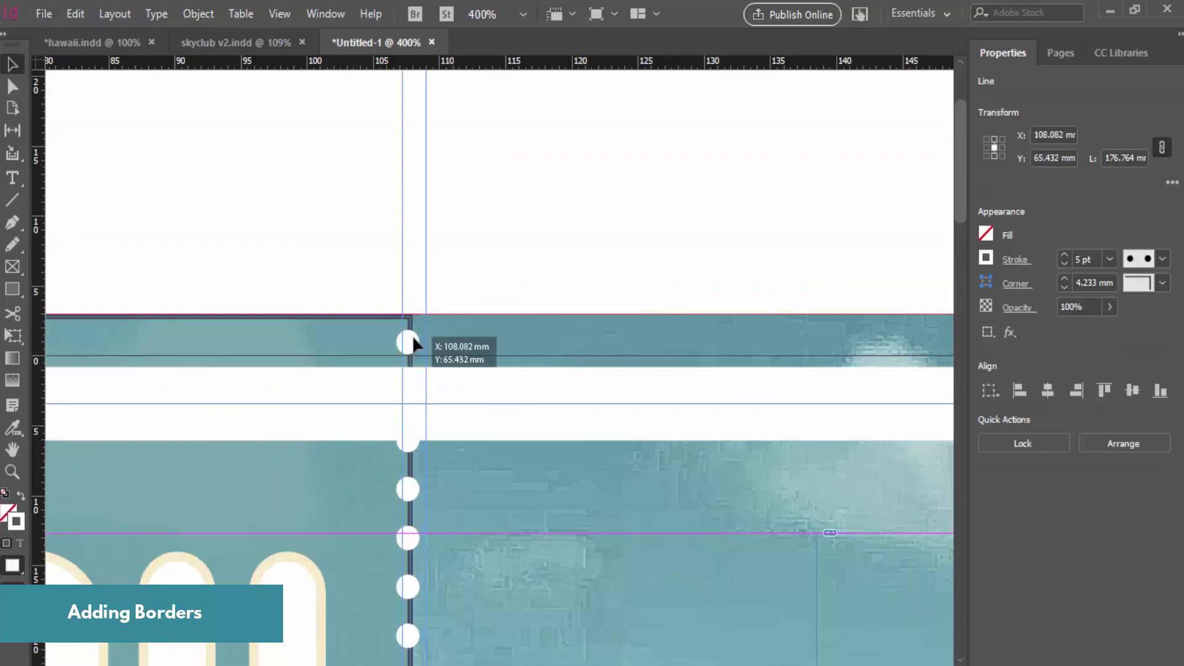
pyautogui.moveTo(411, 339); pyautogui.dragTo(411, 339)
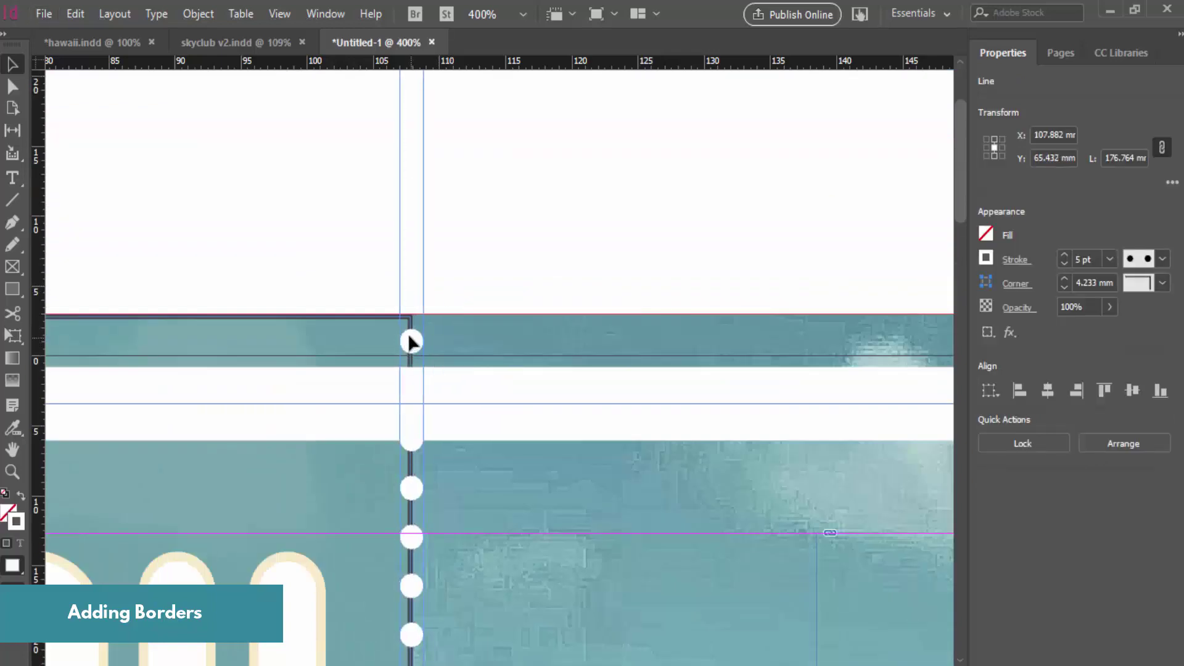
pyautogui.hotkey('ctrl', '0')
# Compare the layout with hawaii.indd, and check Untitled-1 in preview mode without guides and frame edges, returning to normal view
pyautogui.click(112, 43)
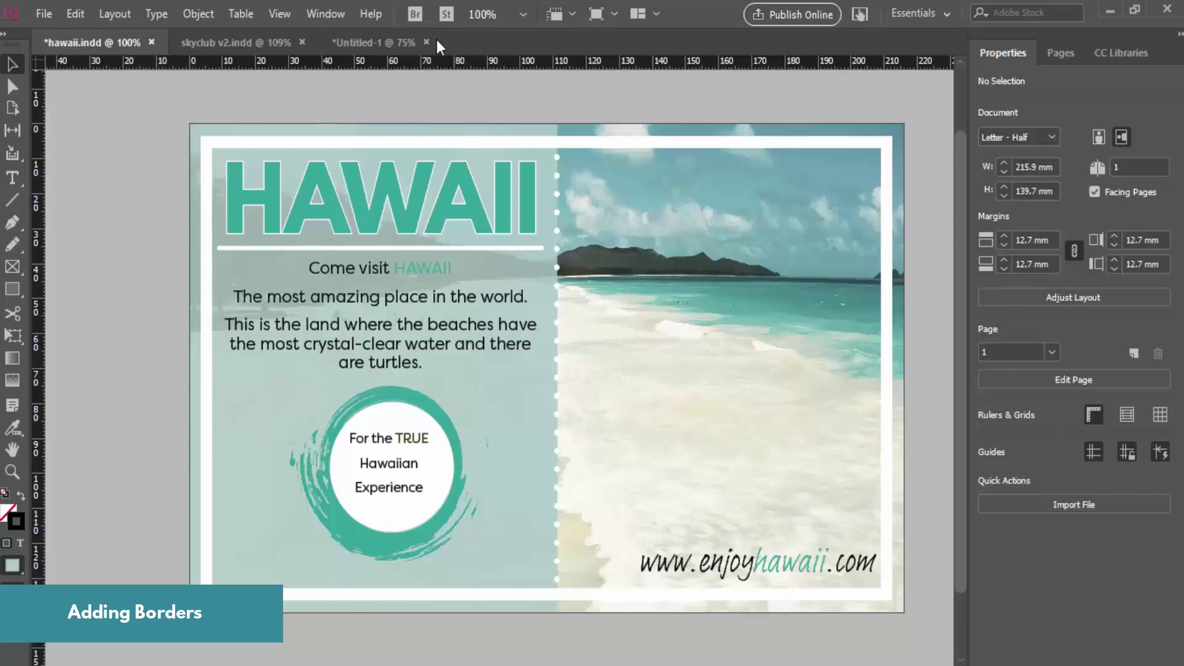
pyautogui.click(361, 42)
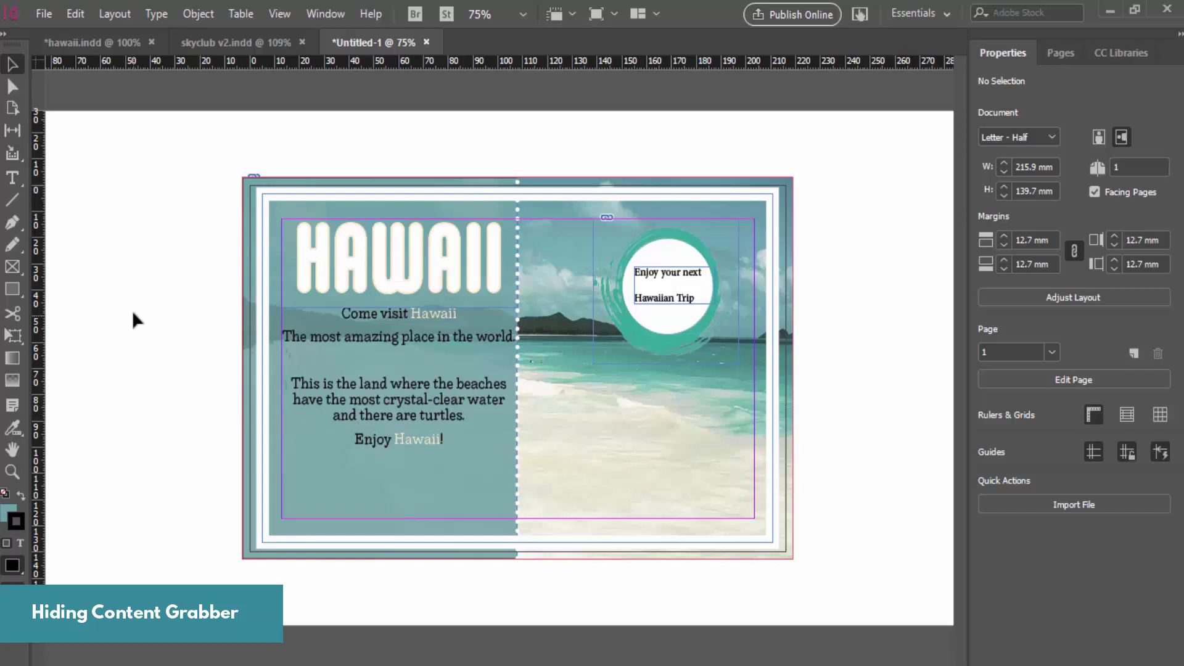
pyautogui.press('w')
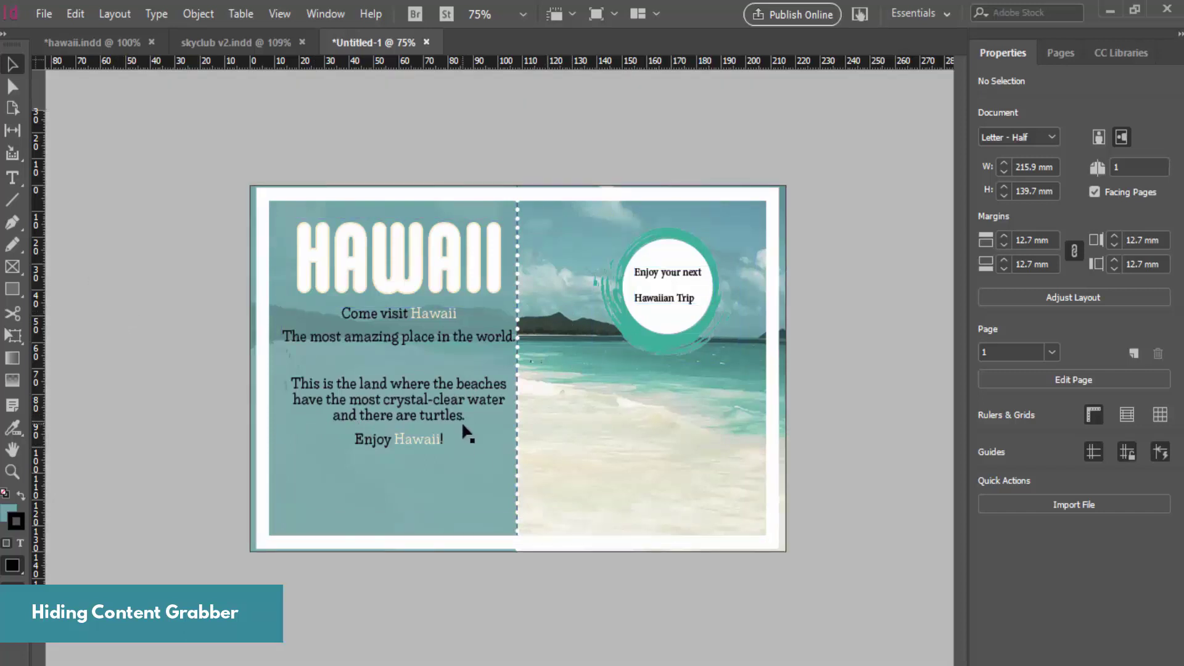
pyautogui.press('w')
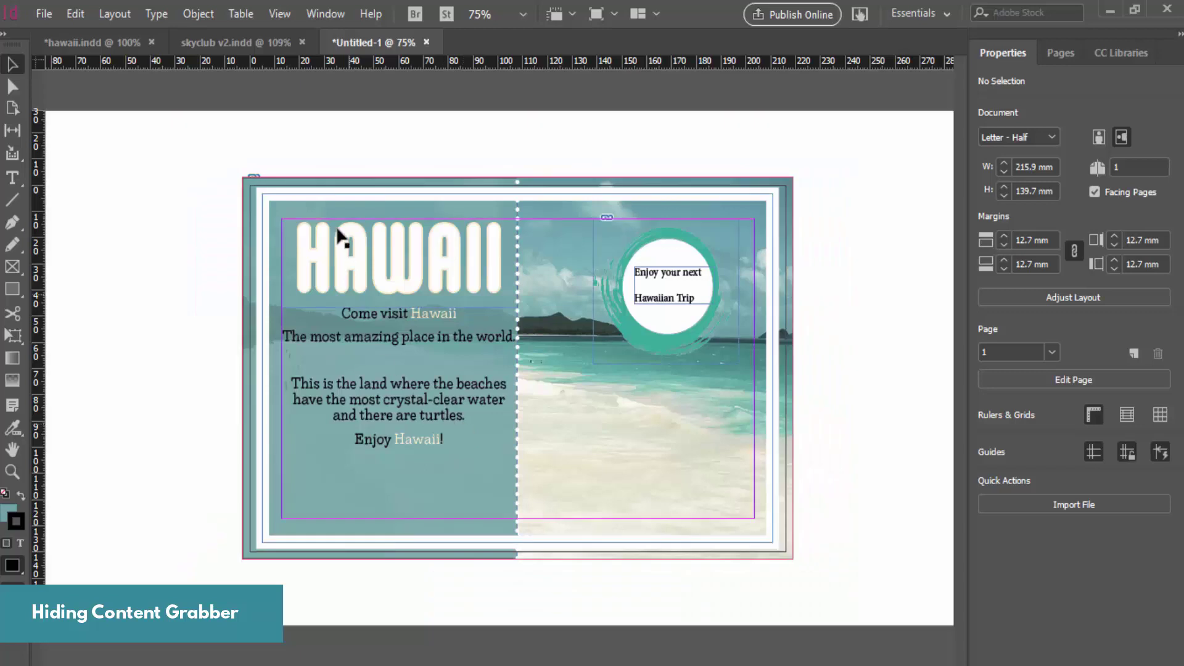
pyautogui.press('w')
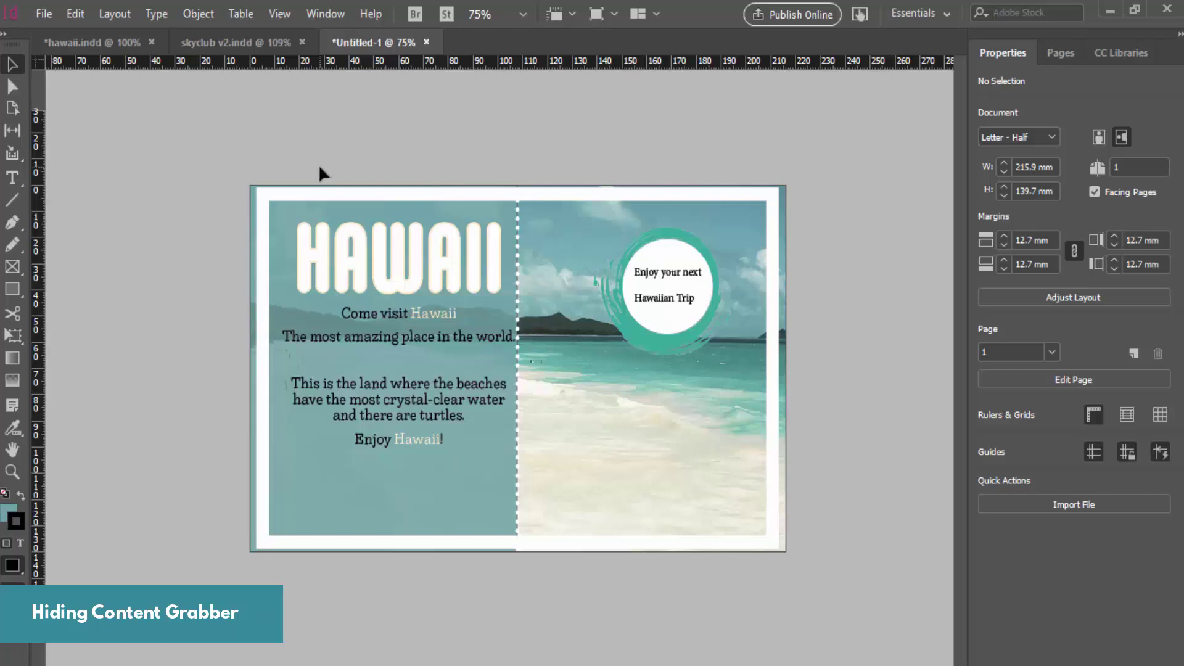
pyautogui.press('w')
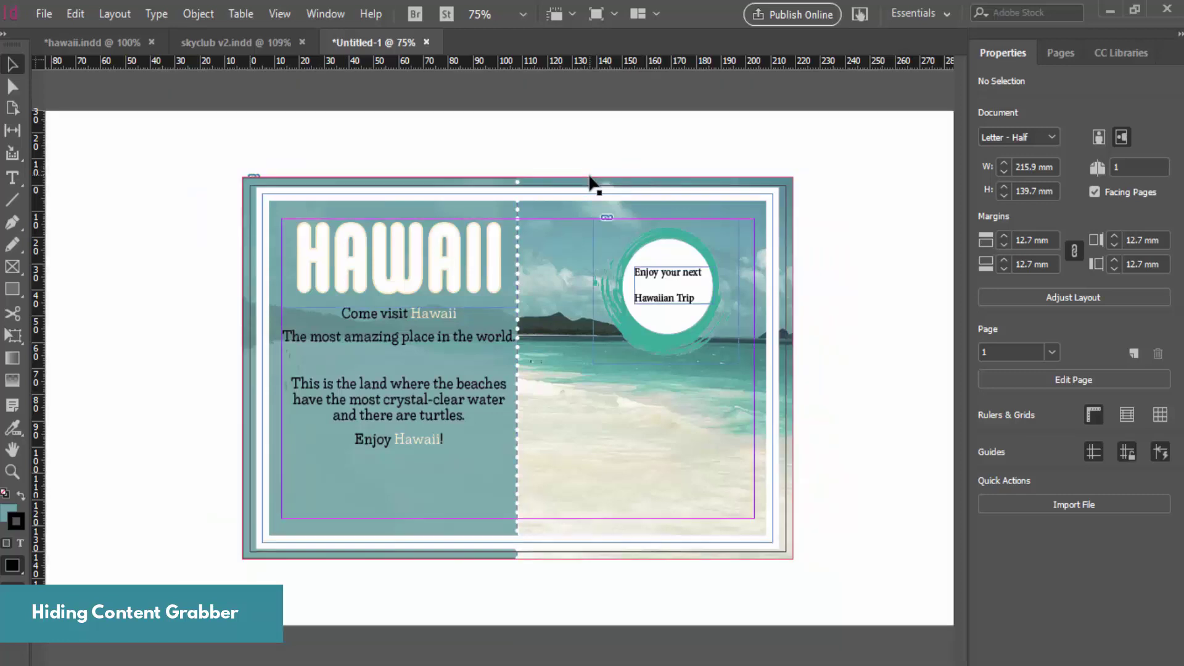
# Preview Untitled-1 without guides and frame edges and compare its dotted divider with the one in hawaii.indd
pyautogui.click(522, 195)
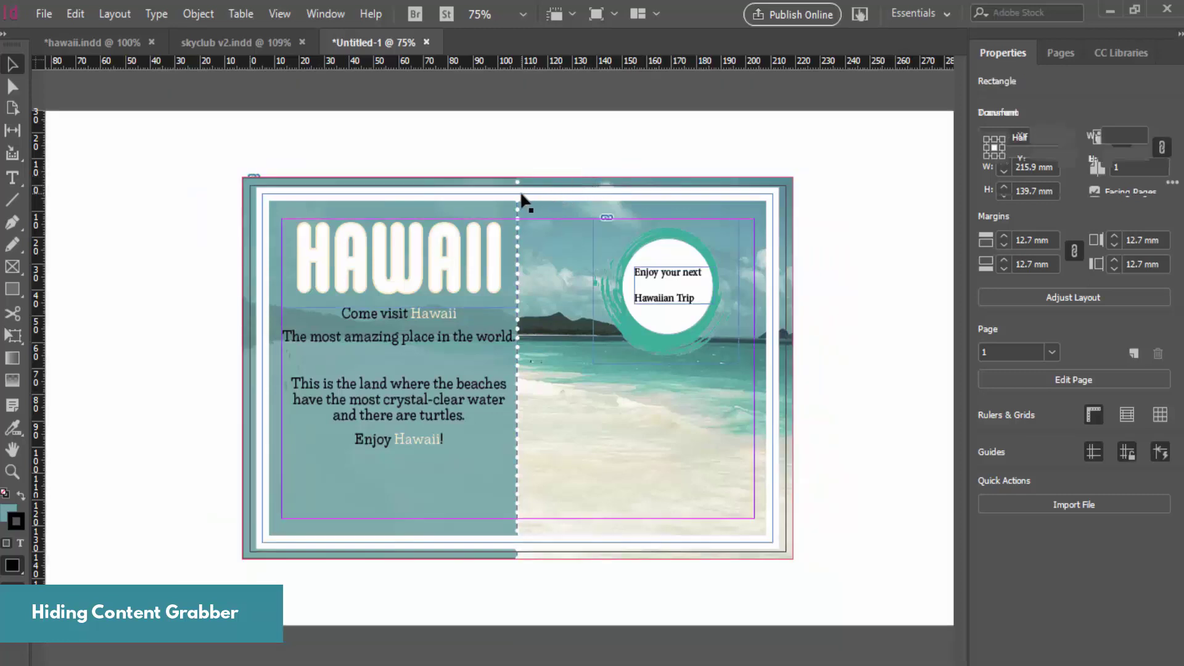
pyautogui.click(844, 227)
pyautogui.press('w')
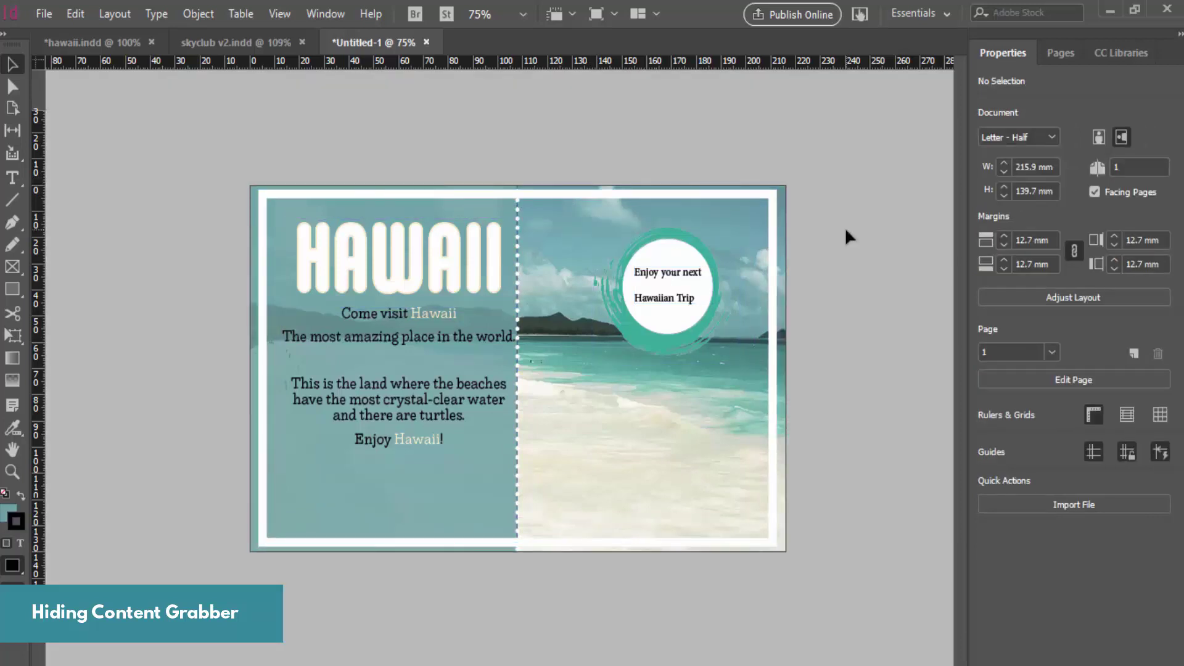
pyautogui.click(112, 42)
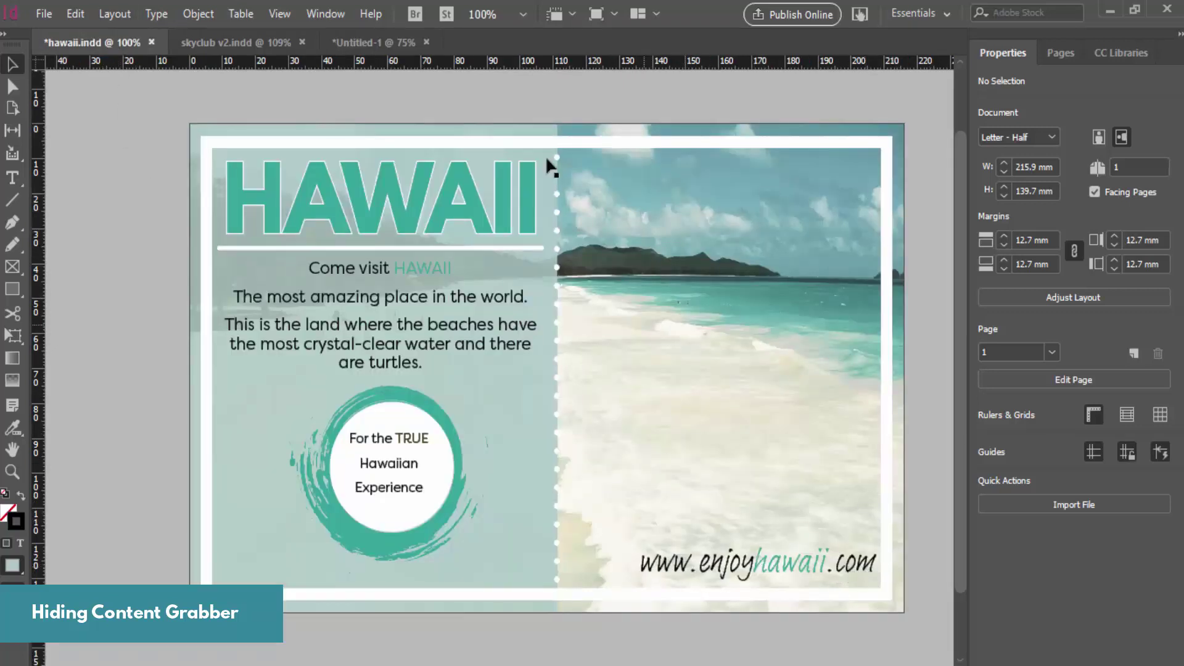
pyautogui.click(348, 43)
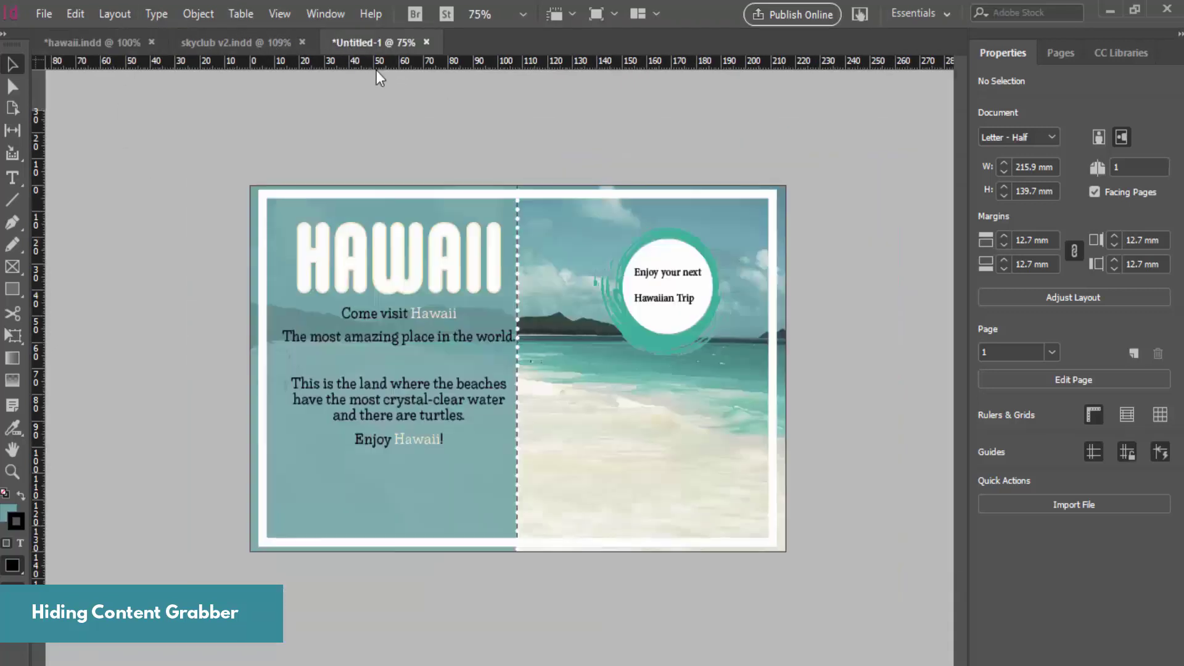
pyautogui.press('t')
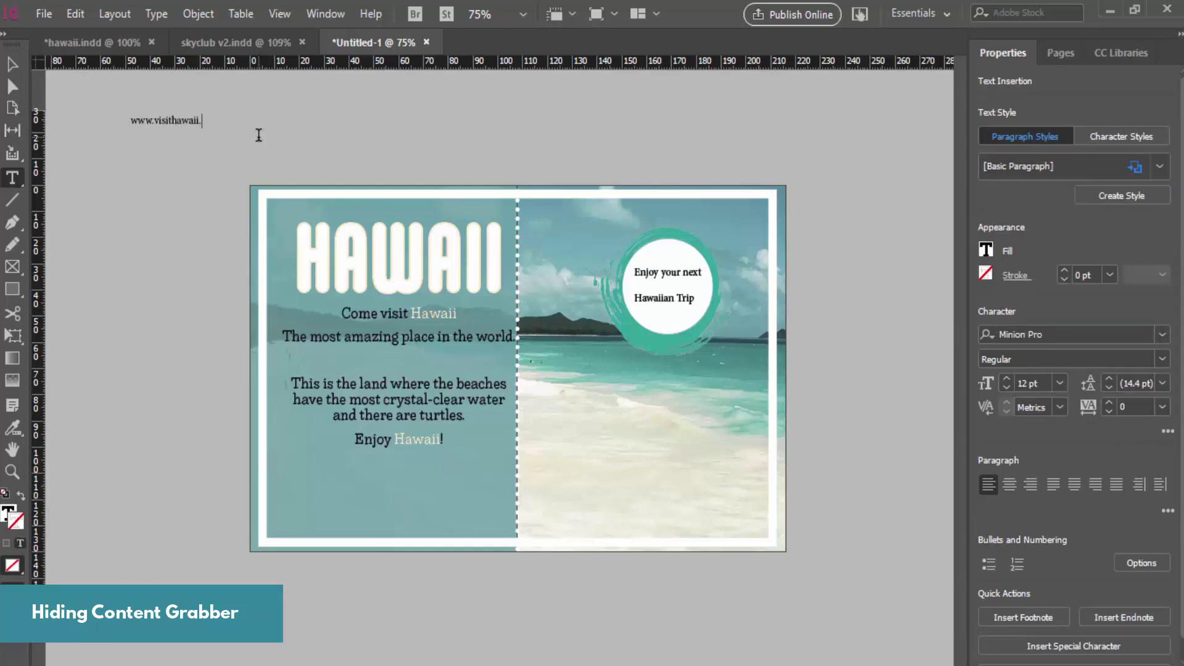
pyautogui.hotkey('ctrl', 'a')
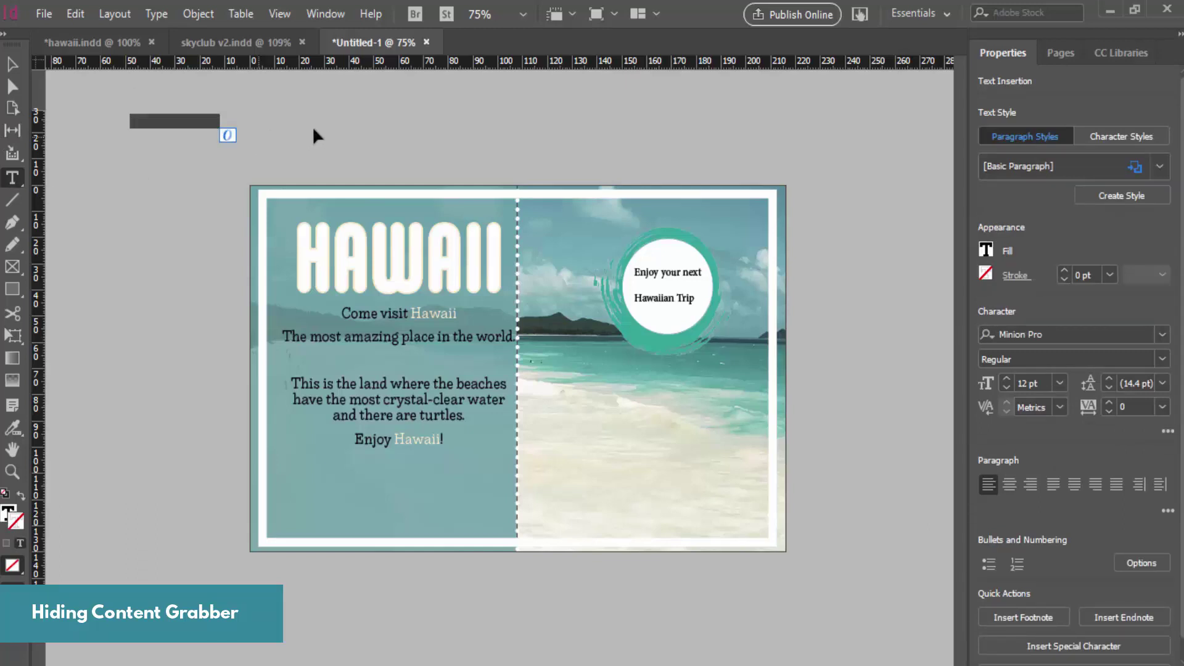
pyautogui.click(1138, 335)
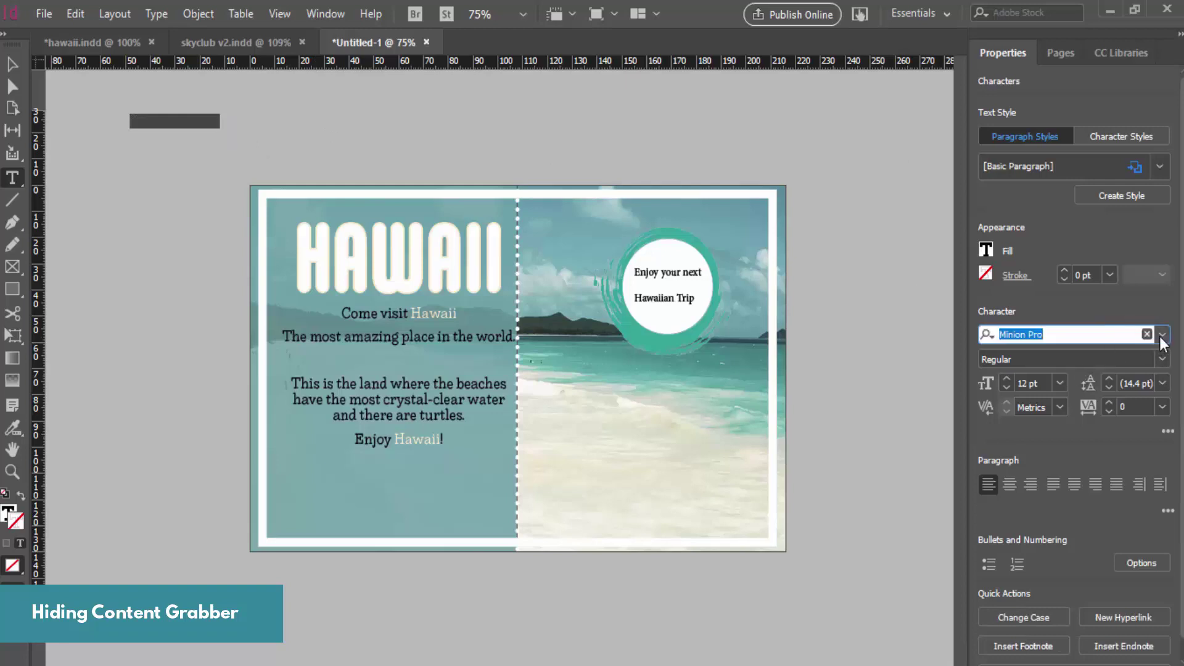
pyautogui.click(1162, 336)
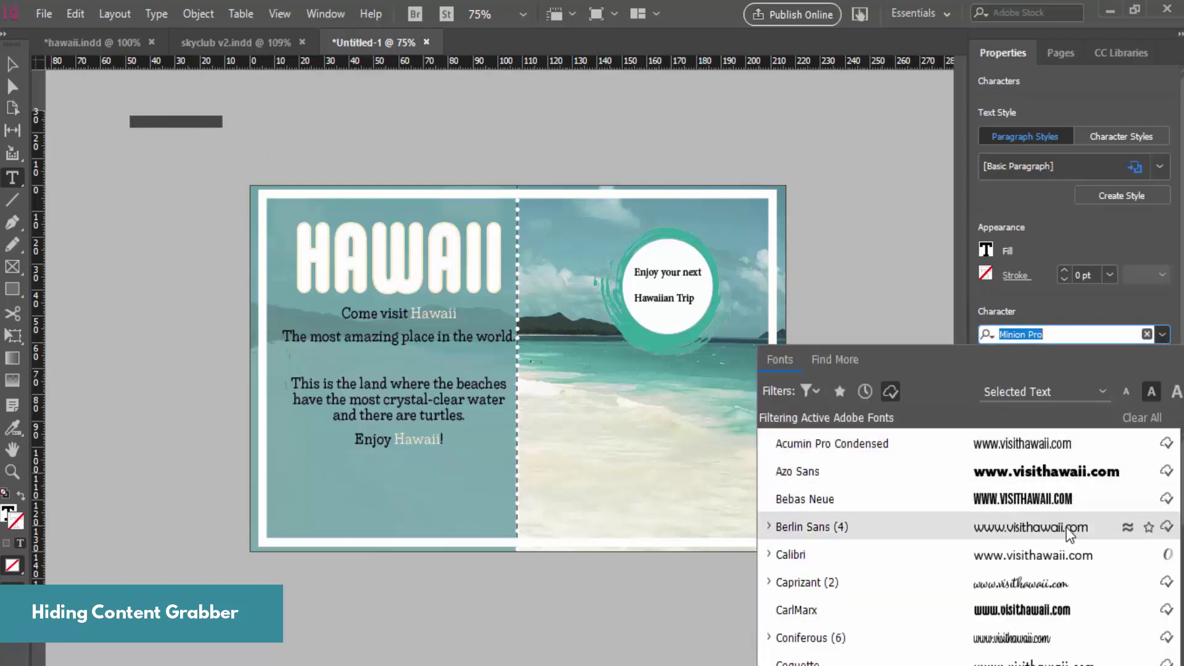
pyautogui.scroll(-3, 1064, 527)
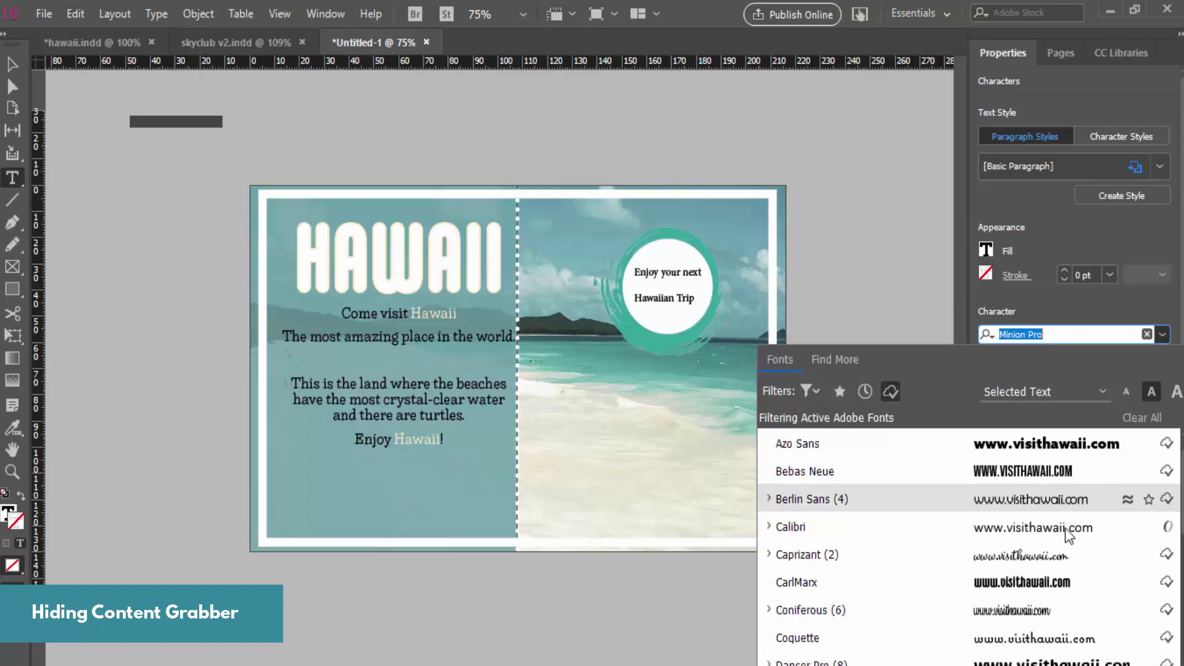
pyautogui.scroll(-1, 1064, 528)
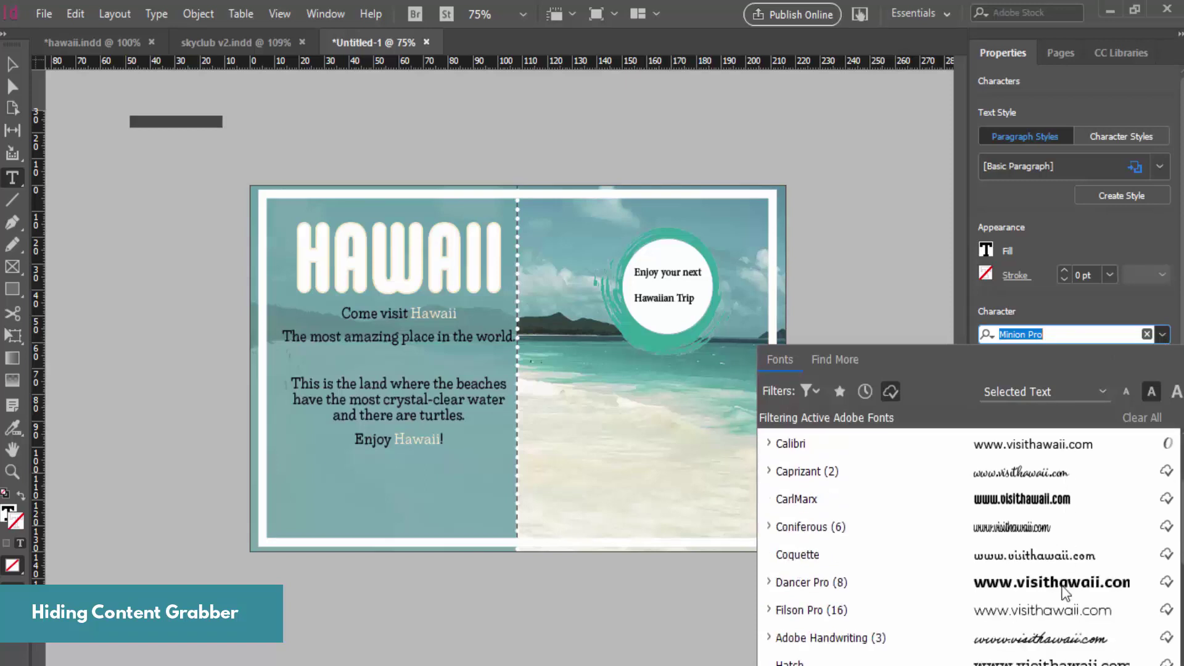
pyautogui.click(1047, 637)
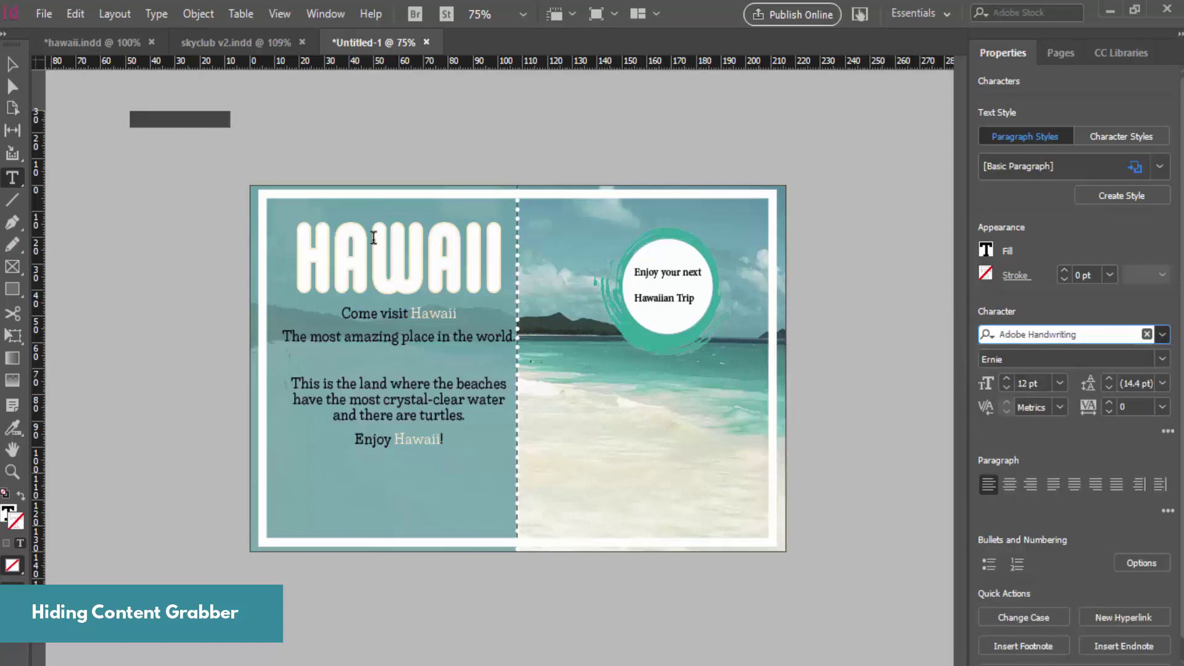
pyautogui.click(1005, 379)
pyautogui.click(1005, 378)
pyautogui.click(1006, 379)
pyautogui.click(1006, 378)
pyautogui.click(1006, 379)
pyautogui.click(1006, 379)
pyautogui.click(1005, 378)
pyautogui.click(1005, 379)
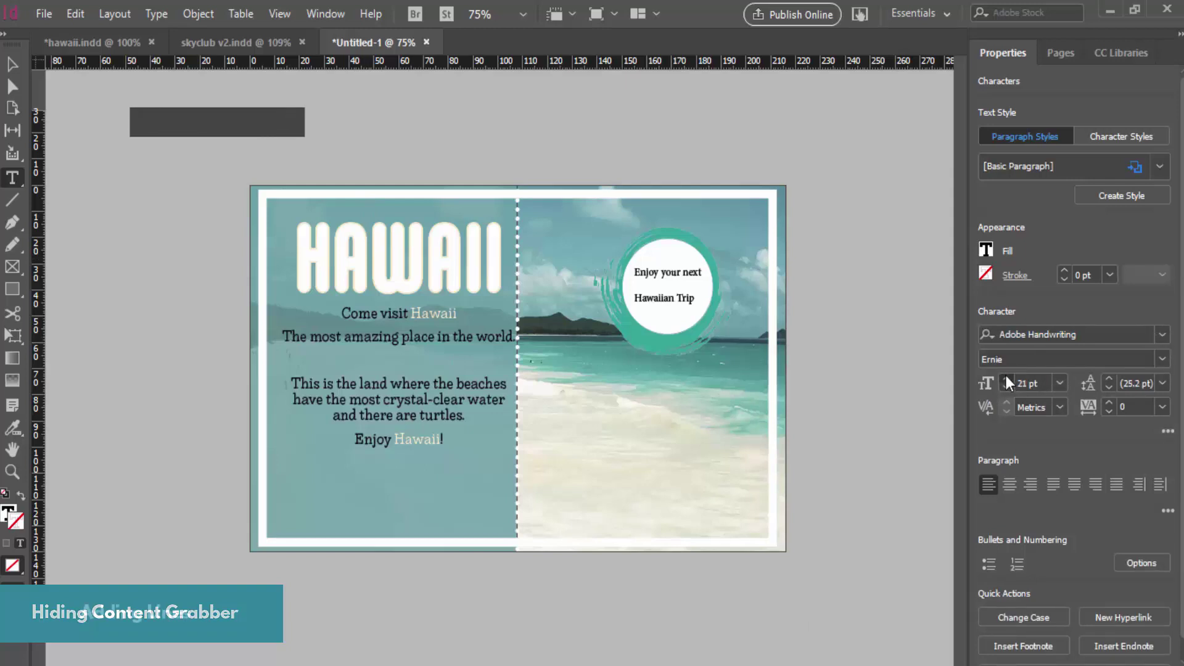
pyautogui.click(1005, 378)
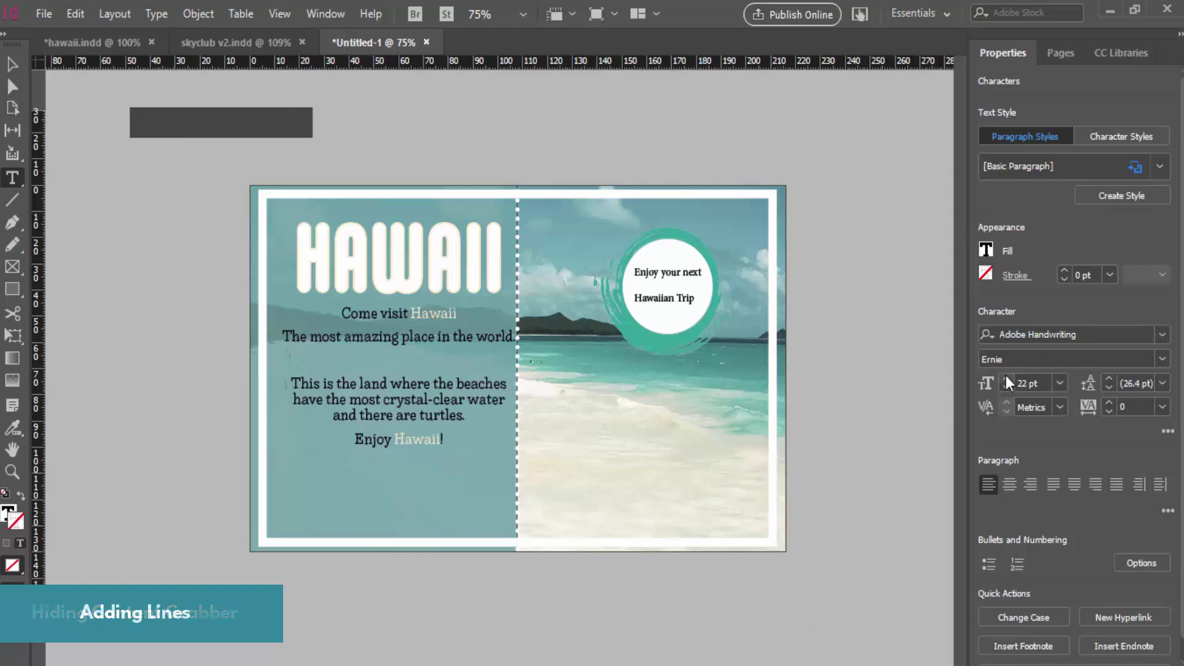
# Move the web address text onto the beach photo, into its lower-right corner just inside the white border, and deselect it
pyautogui.click(12, 63)
pyautogui.moveTo(184, 135); pyautogui.dragTo(644, 524)
pyautogui.click(585, 456)
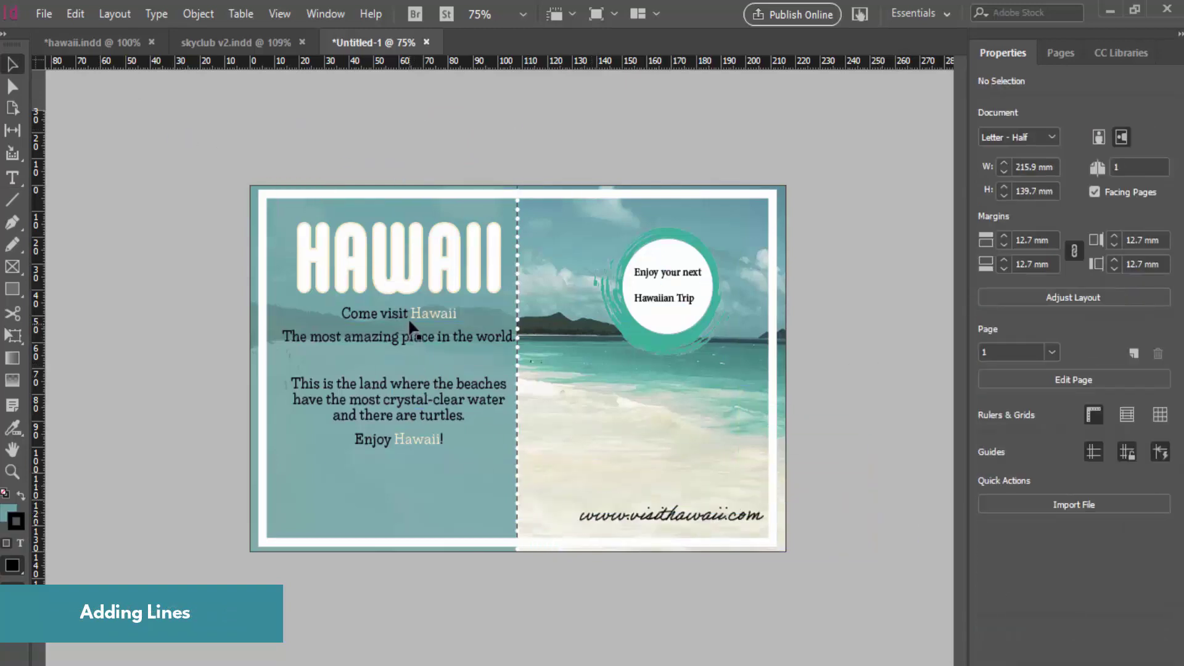
# Move the body text frame down to Y about 91.74 mm to make room beneath the HAWAII heading
pyautogui.moveTo(410, 322); pyautogui.dragTo(439, 327)
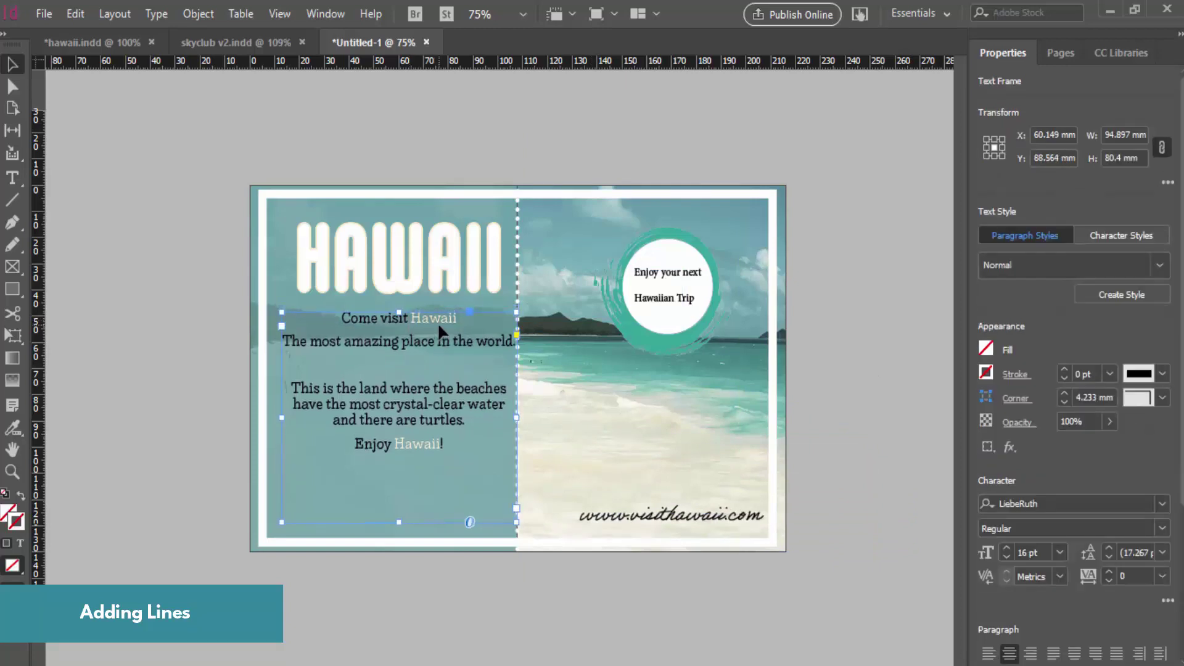
pyautogui.press('Down')
pyautogui.press('Down')
pyautogui.press('Down')
pyautogui.press('Down')
pyautogui.press('Down')
pyautogui.press('Down')
pyautogui.press('Down')
pyautogui.press('Down')
pyautogui.press('Down')
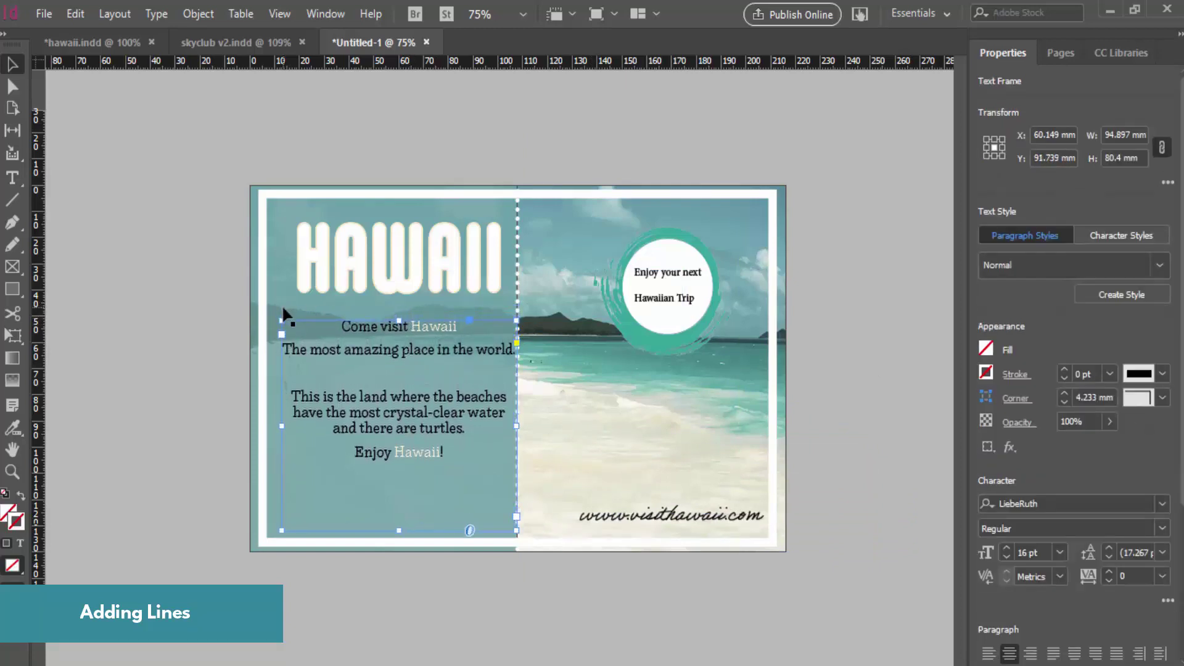
# Draw a horizontal line about 88.8 mm long between the HAWAII heading and the body text, and set its stroke colour to Paper
pyautogui.click(12, 199)
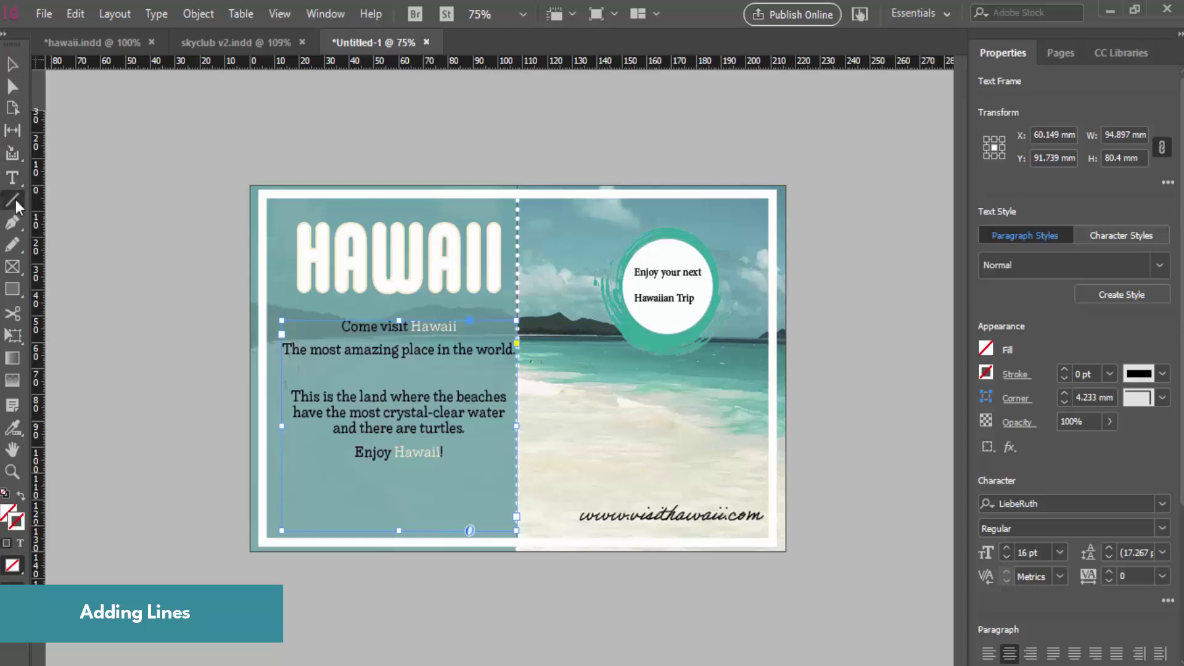
pyautogui.moveTo(282, 307); pyautogui.dragTo(502, 307)
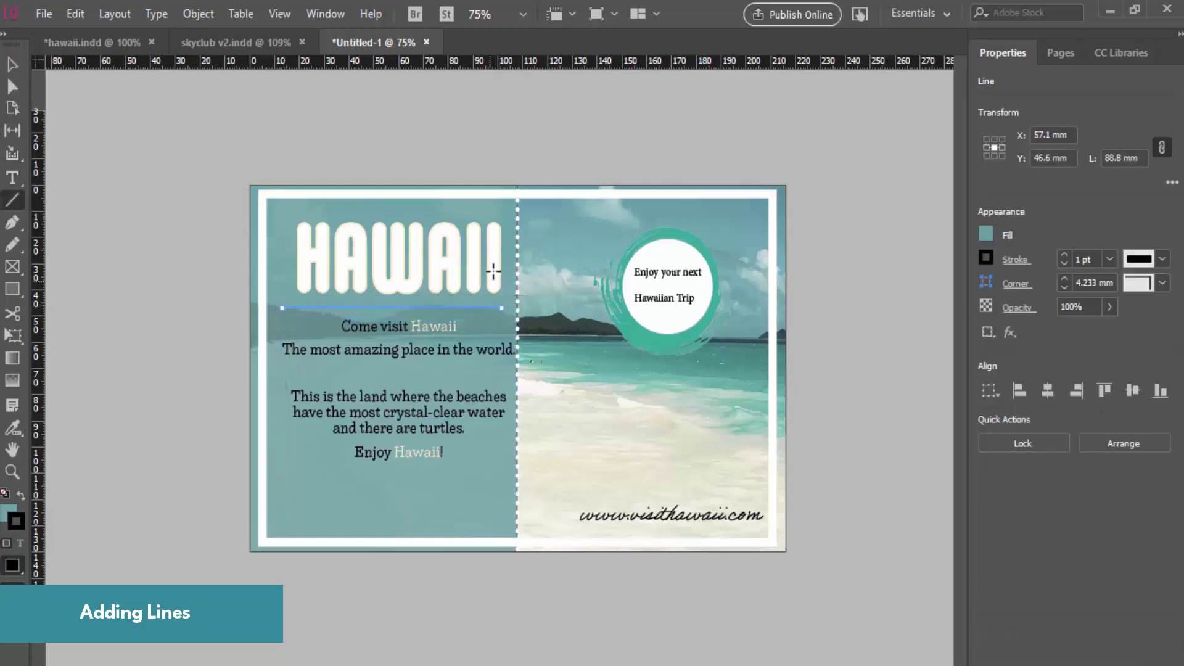
pyautogui.click(991, 236)
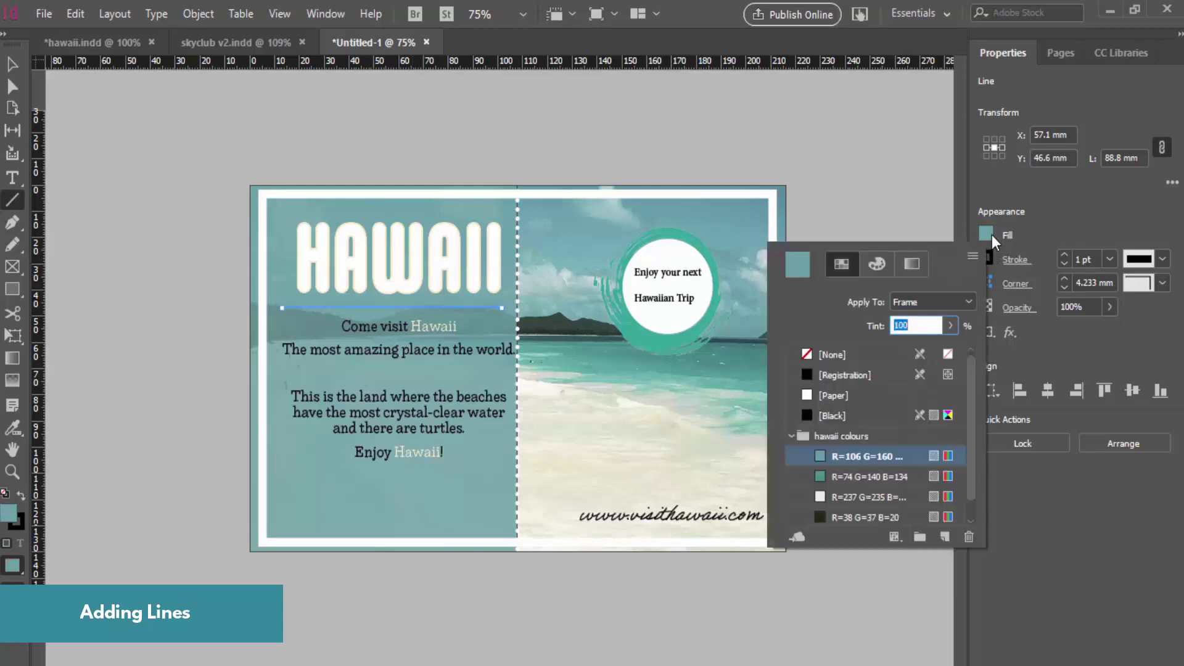
pyautogui.click(991, 235)
pyautogui.click(986, 256)
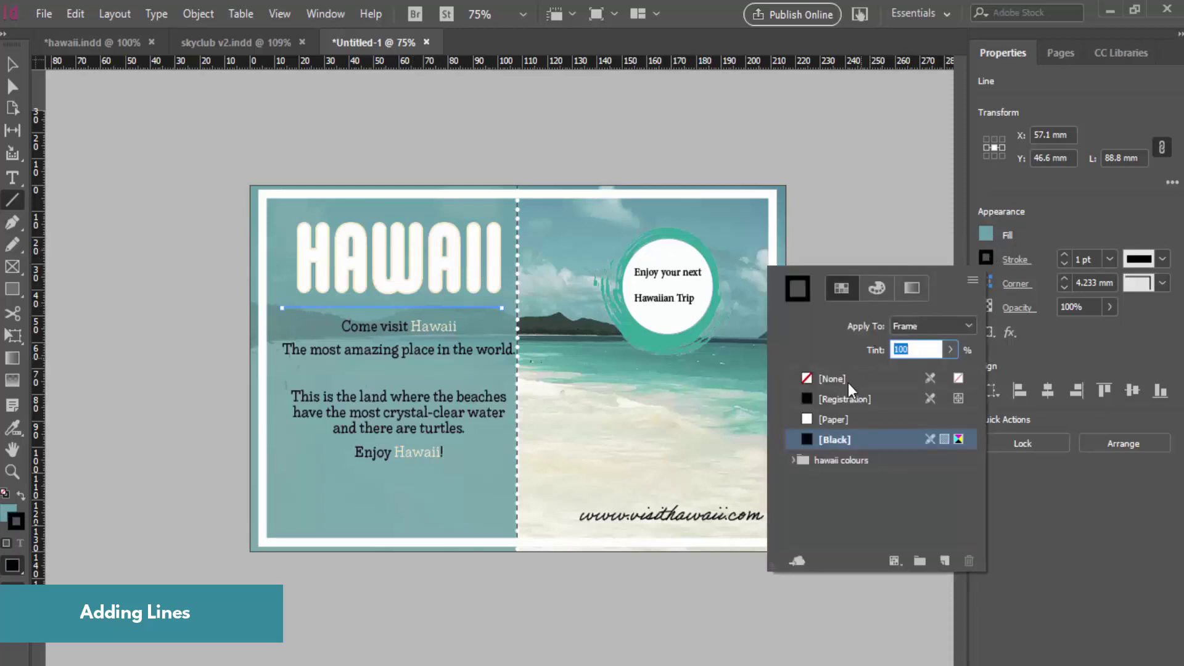
pyautogui.click(831, 419)
# Increase the stroke weight of the line beneath the heading to 8 pt
pyautogui.click(1065, 254)
pyautogui.click(1065, 254)
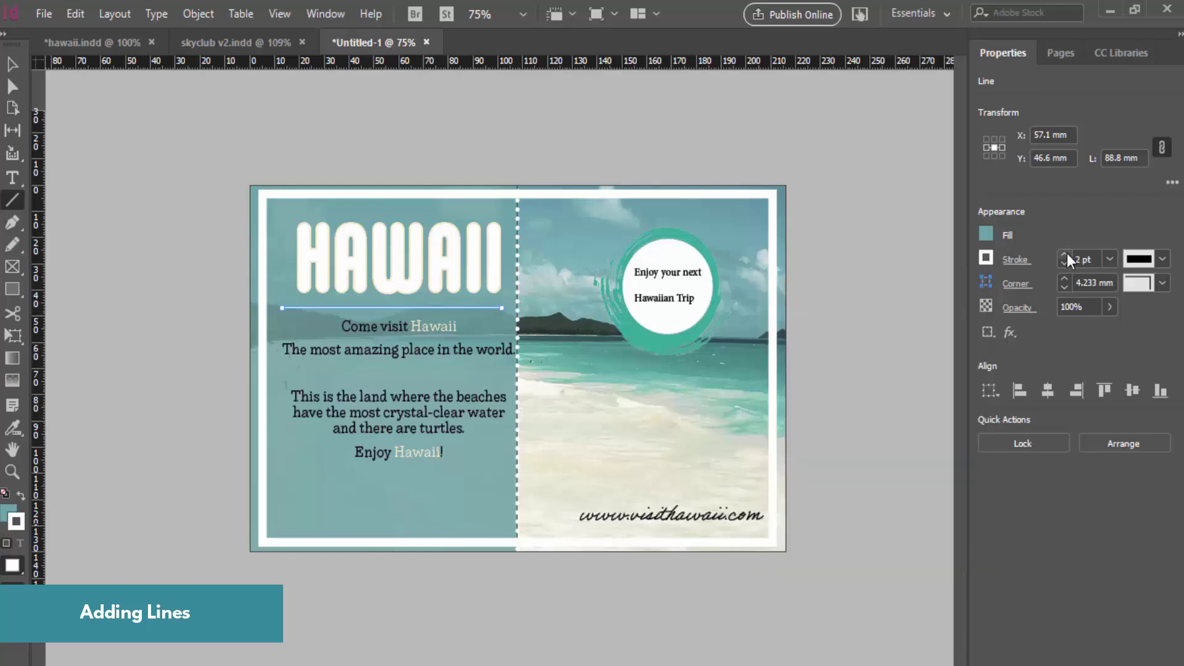
pyautogui.click(1065, 254)
pyautogui.click(1065, 254)
pyautogui.click(1065, 254)
pyautogui.click(1065, 254)
pyautogui.click(1065, 254)
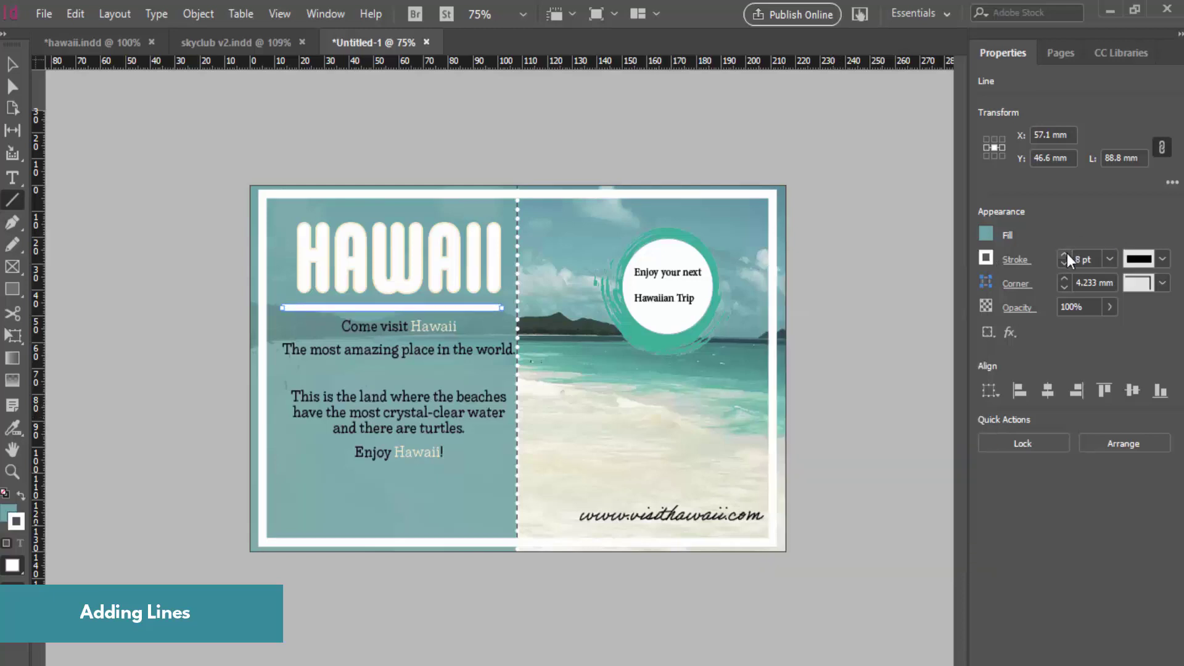
pyautogui.click(1015, 286)
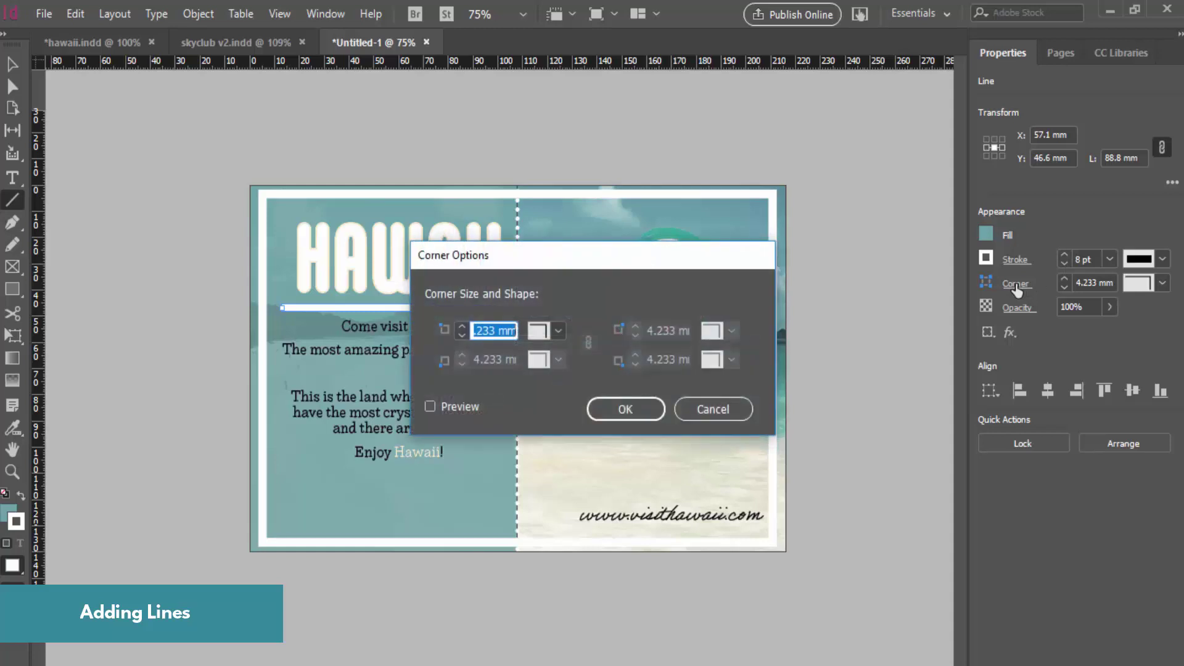
pyautogui.click(719, 411)
pyautogui.click(1014, 260)
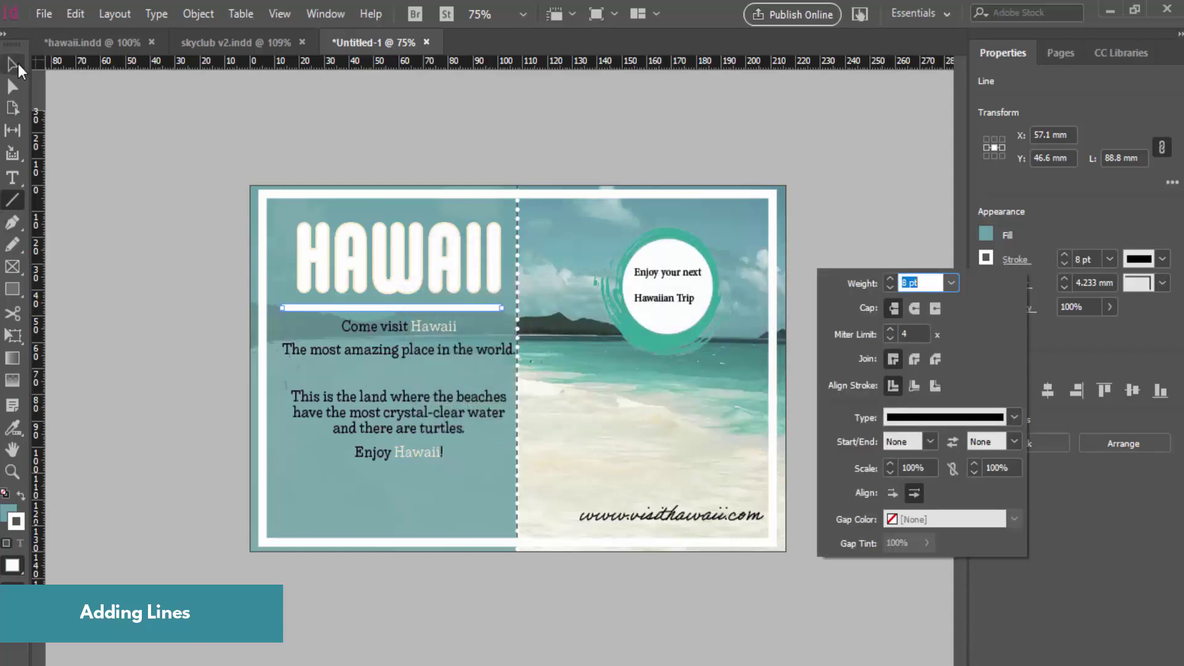
pyautogui.click(502, 325)
# Give the line beneath the heading round end caps, deselect it and view the whole postcard
pyautogui.hotkey('ctrl', '=')
pyautogui.hotkey('ctrl', '=')
pyautogui.hotkey('ctrl', '=')
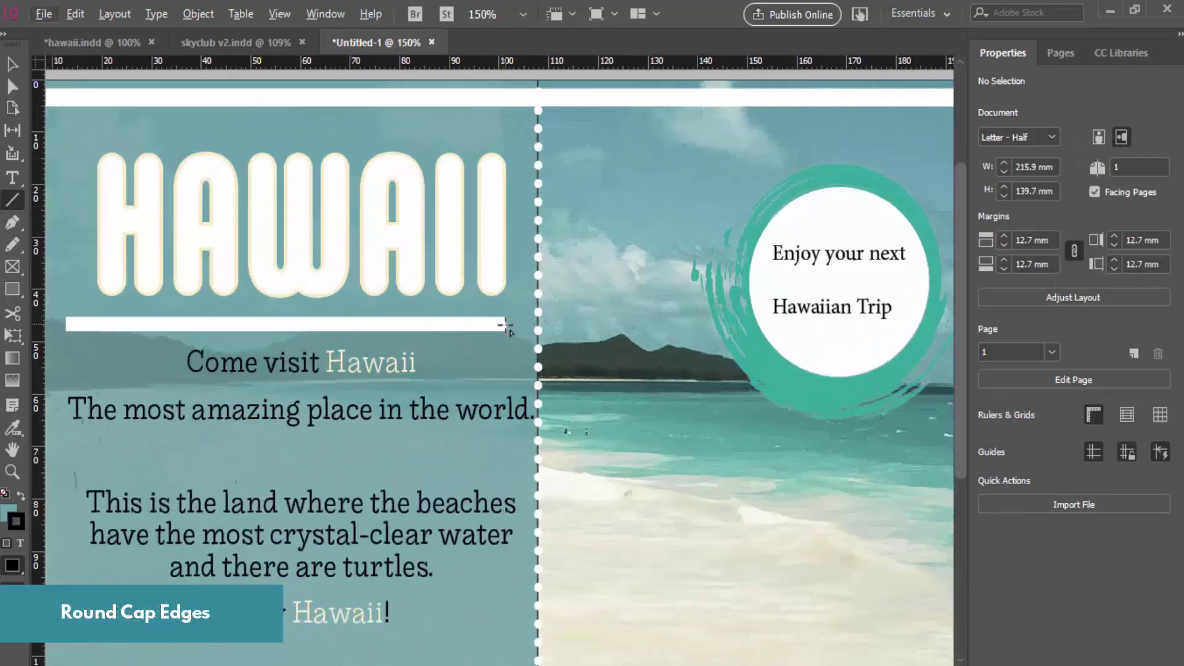
pyautogui.press('v')
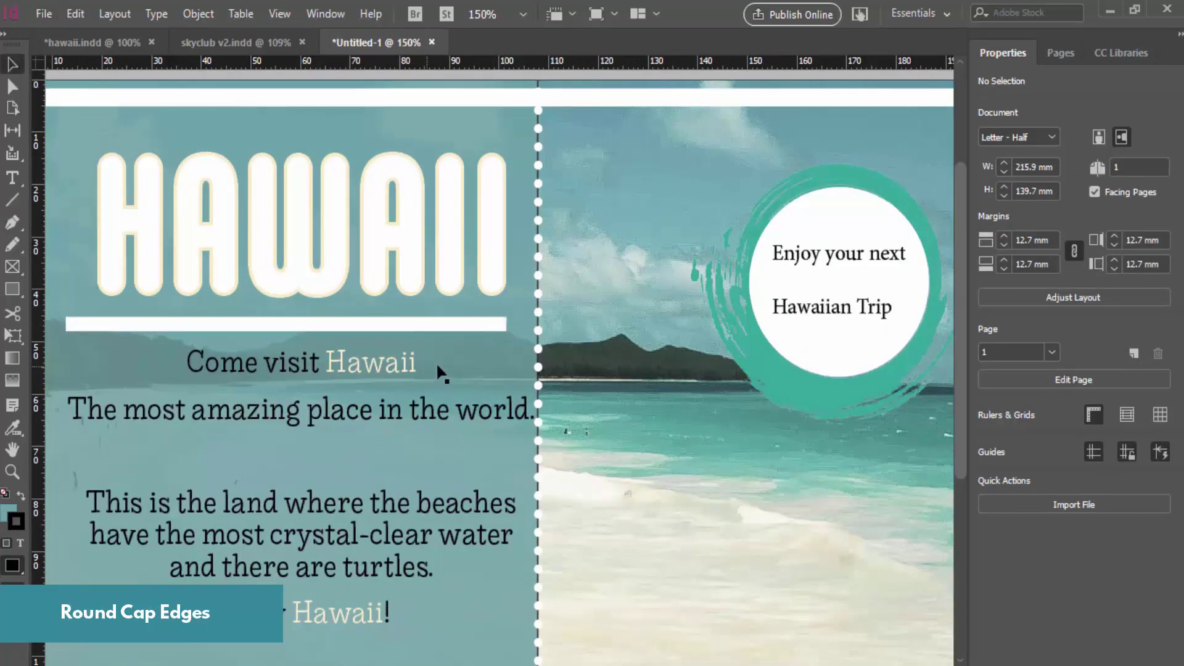
pyautogui.click(456, 325)
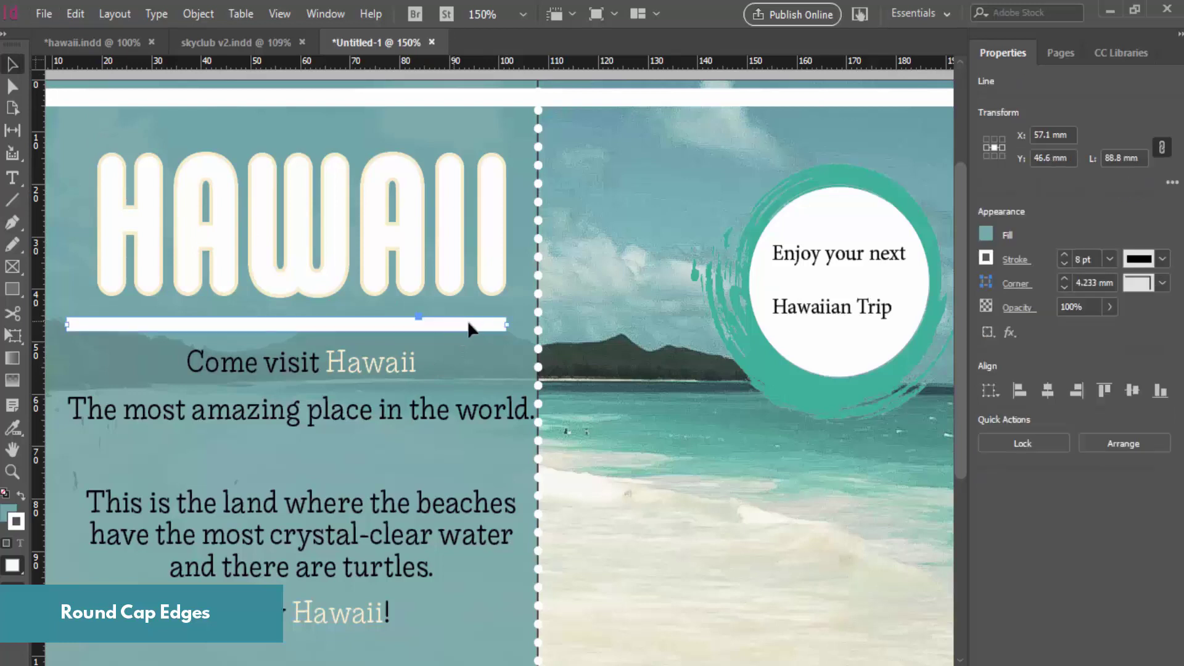
pyautogui.click(1012, 285)
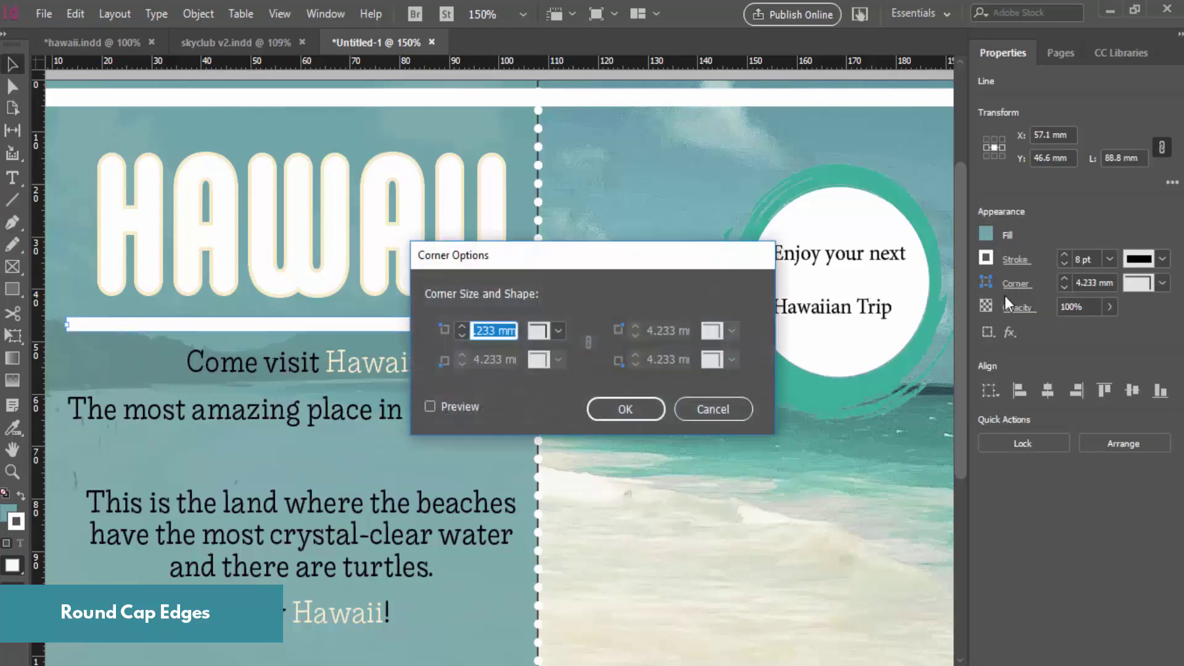
pyautogui.click(722, 408)
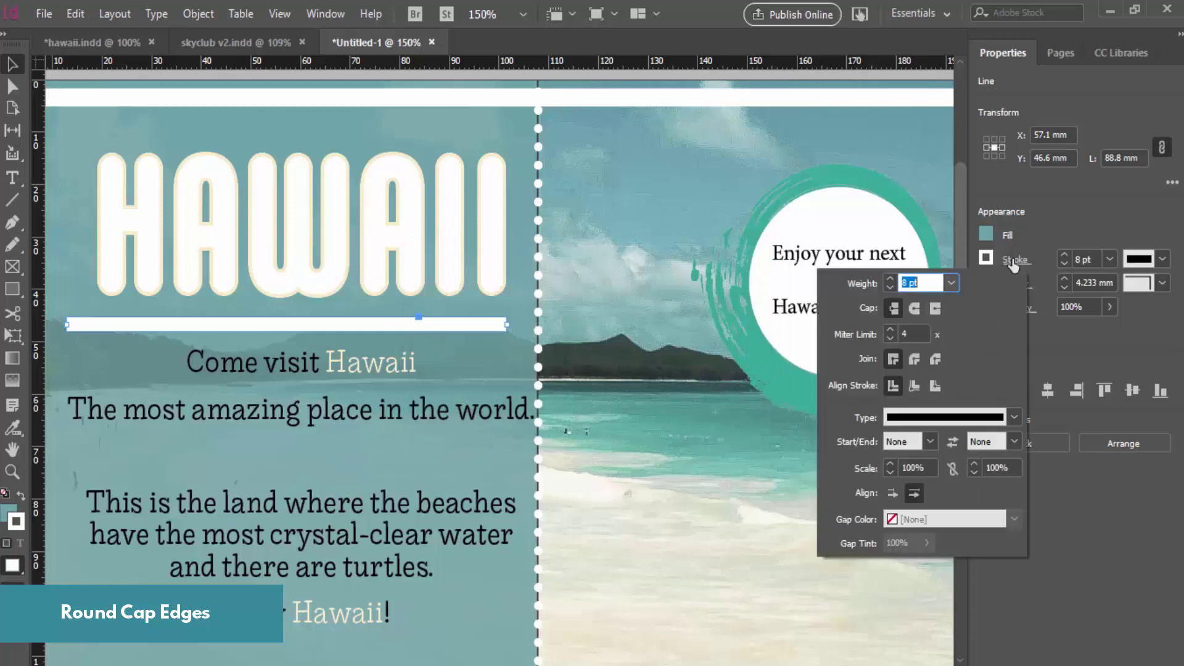
pyautogui.click(913, 308)
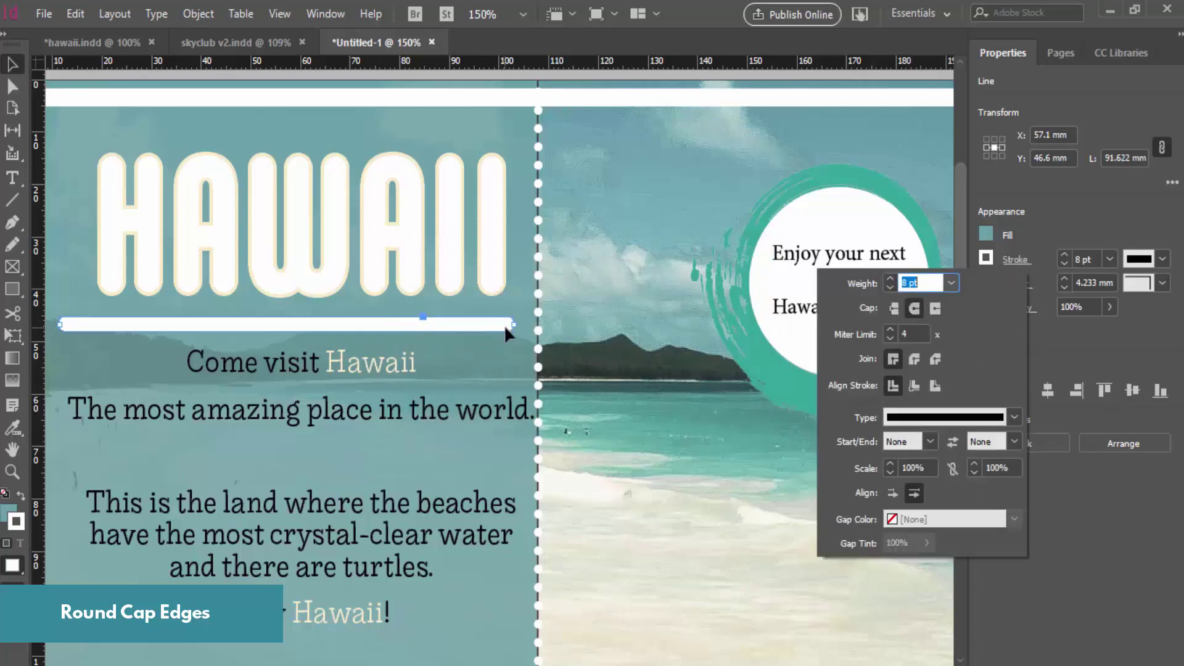
pyautogui.press('Escape')
pyautogui.hotkey('ctrl', 'shift', 'a')
pyautogui.hotkey('ctrl', '0')
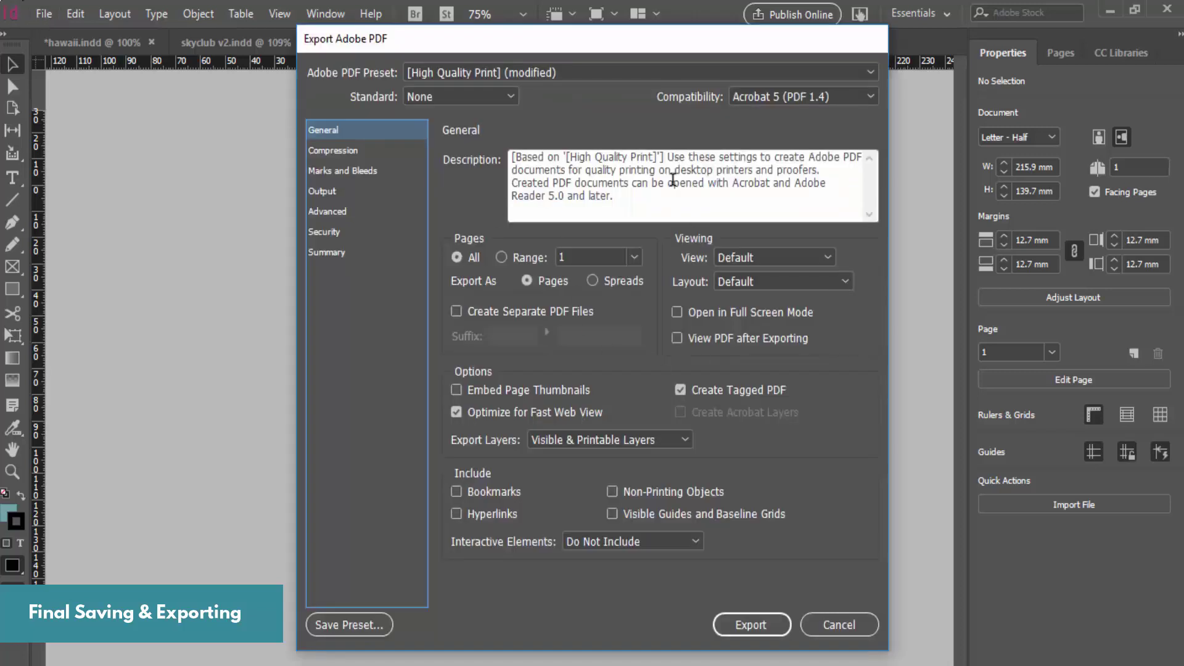
# Review the Marks and Bleeds settings in the Adobe PDF export options and cancel the export
pyautogui.click(355, 177)
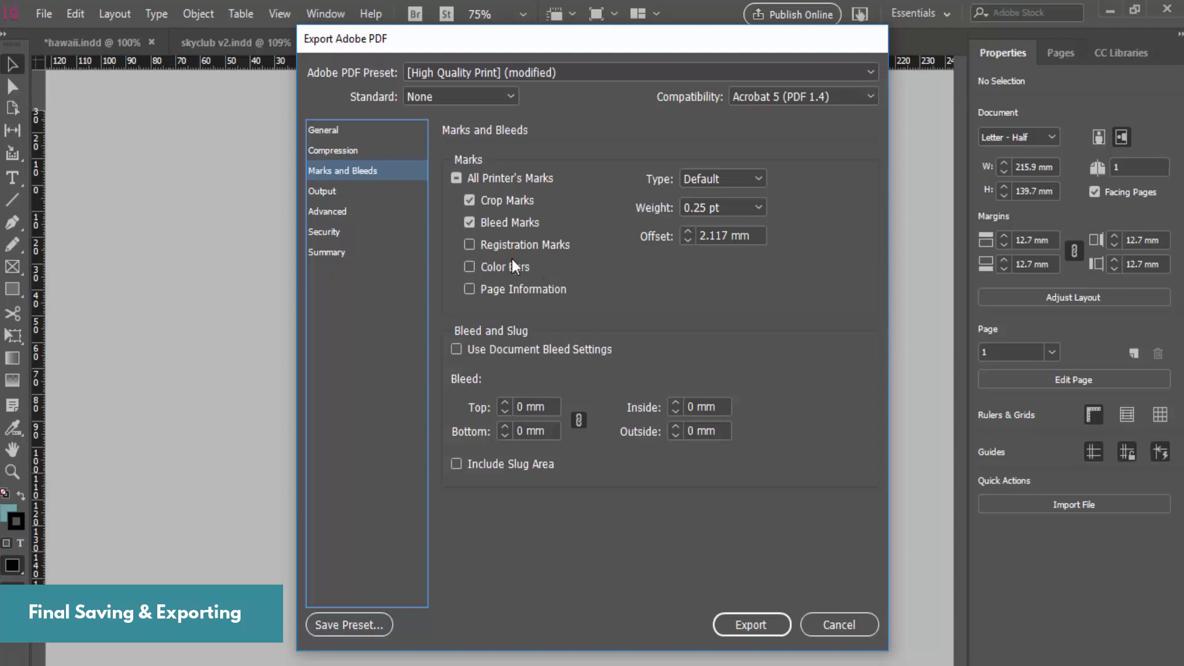
pyautogui.click(832, 628)
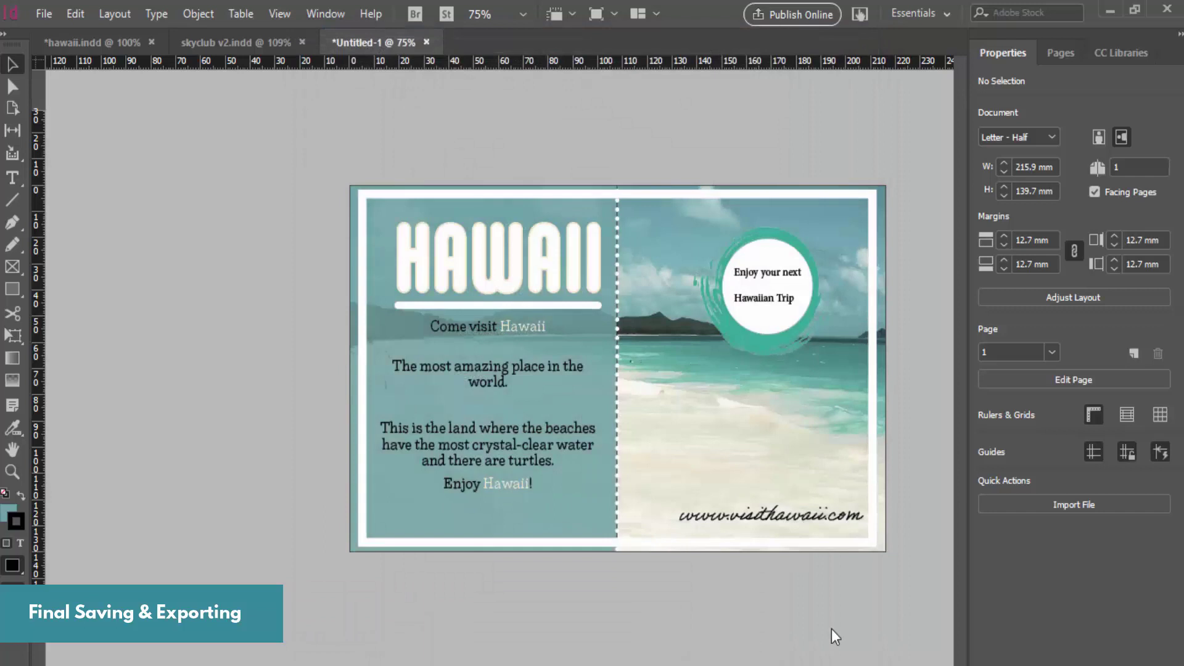